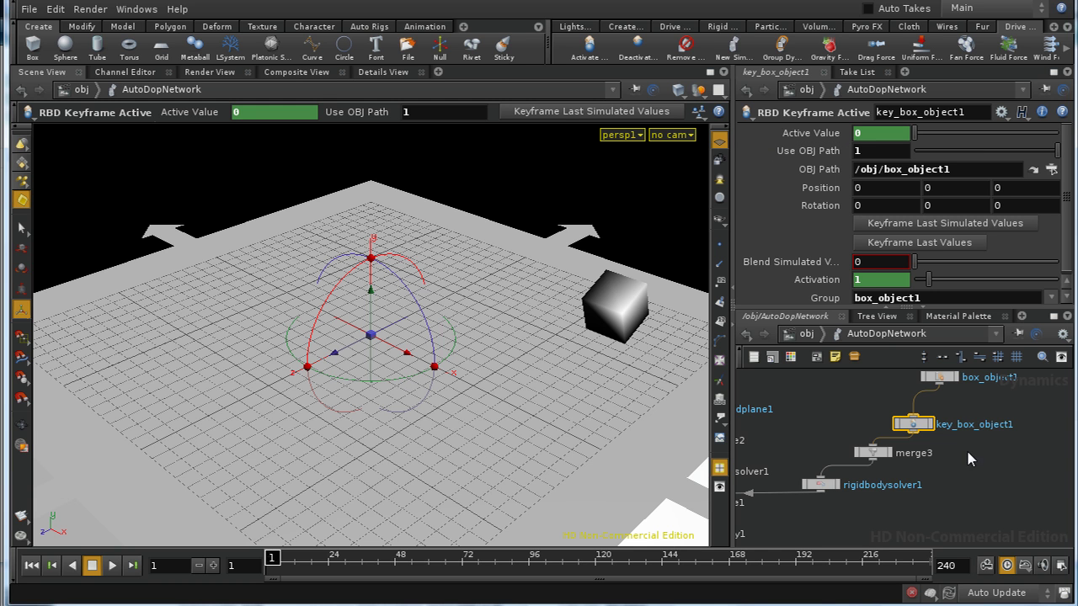
# Step: Examine the motion5 and motion6 nodes inside key_box_object1 and return to the AutoDopNetwork level
pyautogui.moveTo(956, 474); pyautogui.dragTo(883, 522, button='middle')
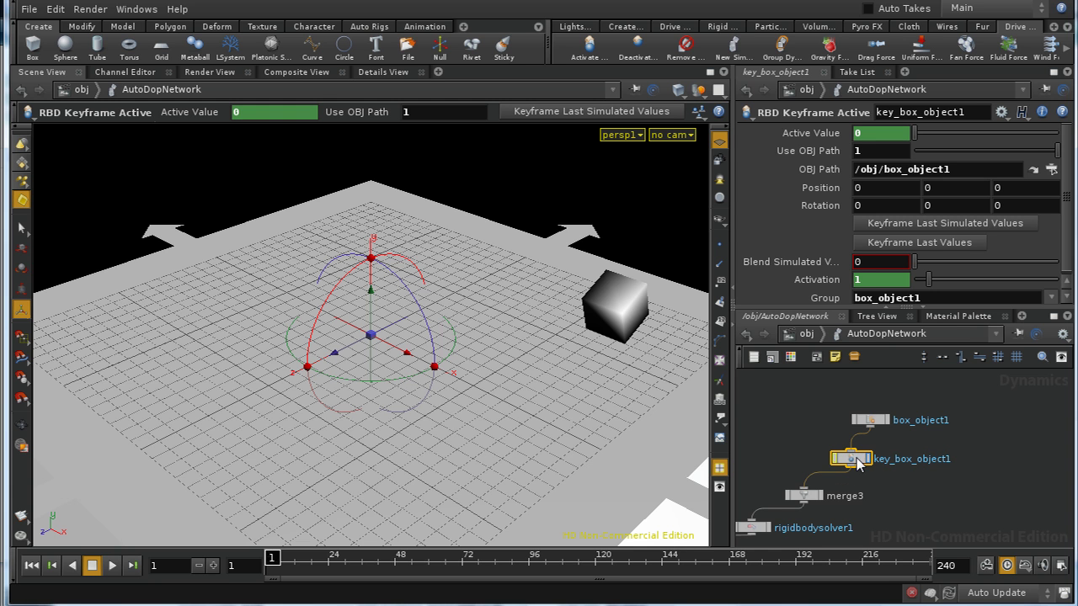
pyautogui.moveTo(937, 493); pyautogui.dragTo(961, 497, button='middle')
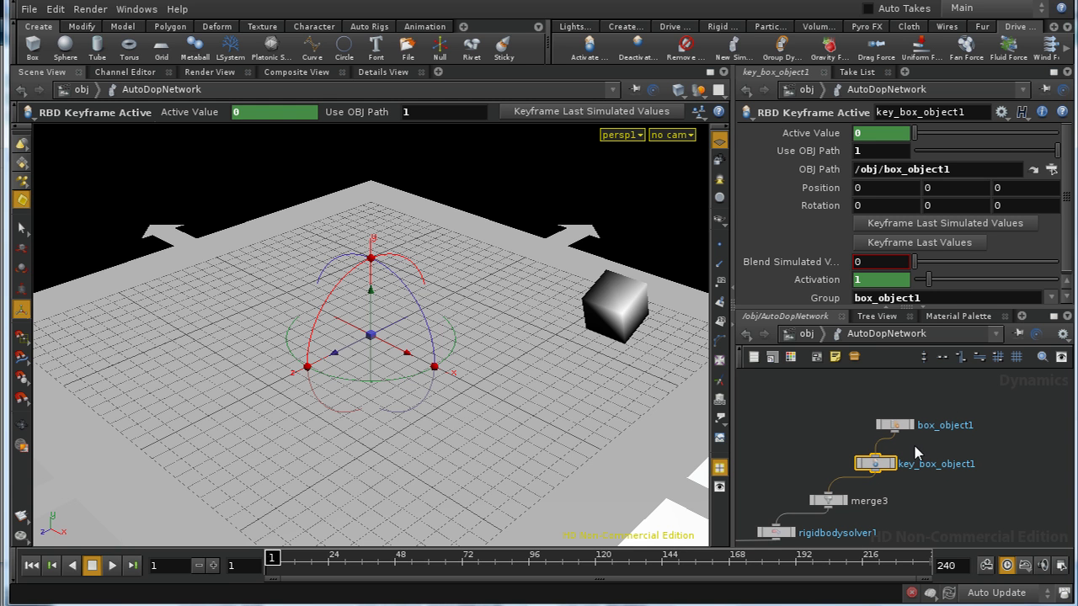
pyautogui.doubleClick(876, 466)
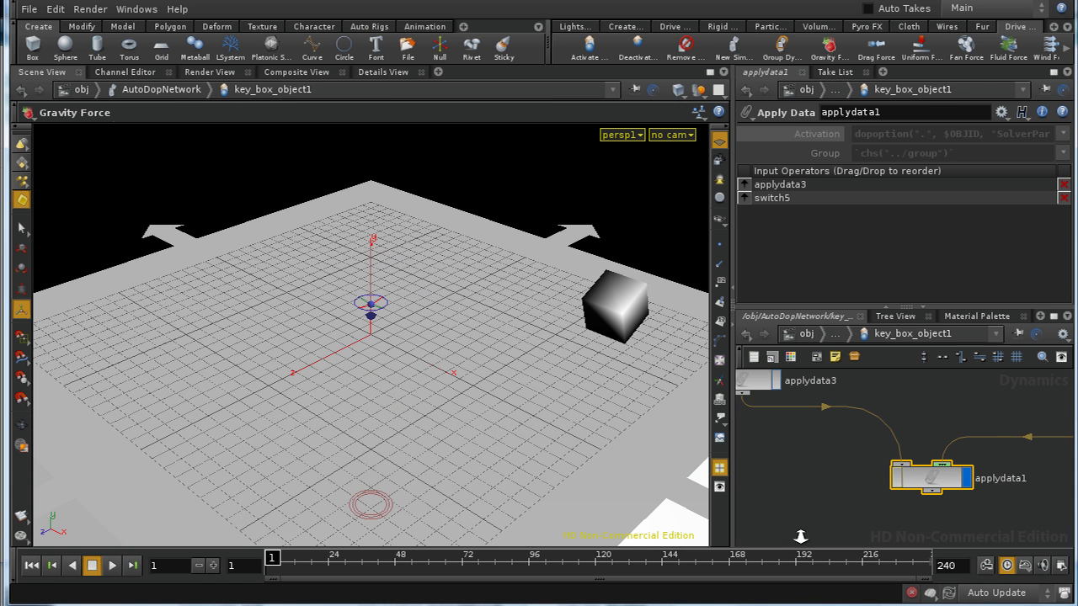
pyautogui.scroll(-5, 804, 483)
pyautogui.scroll(3, 791, 471)
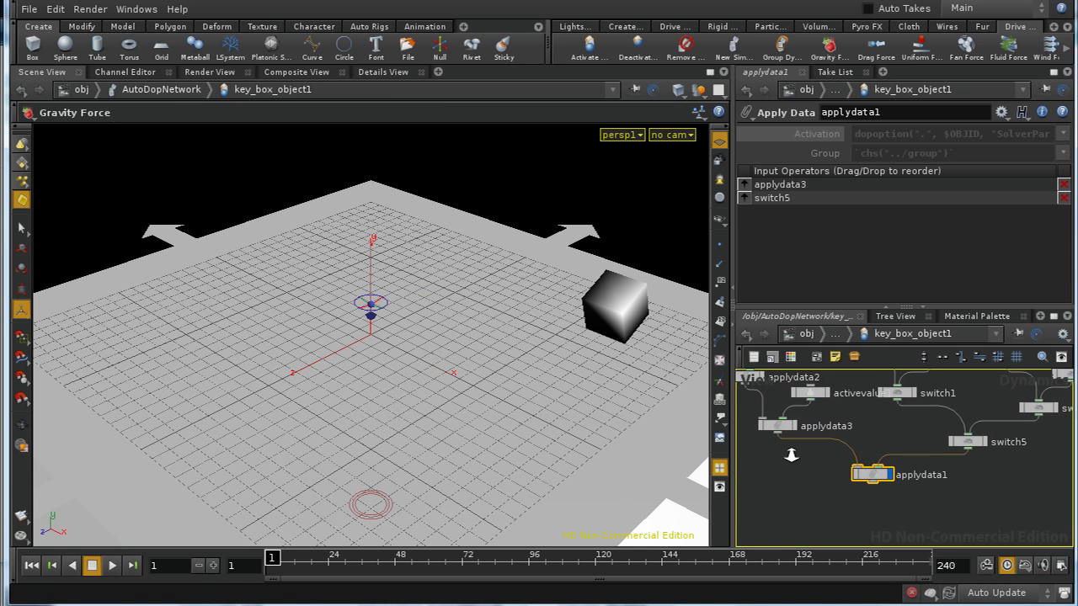
pyautogui.moveTo(855, 466); pyautogui.dragTo(1001, 475, button='middle')
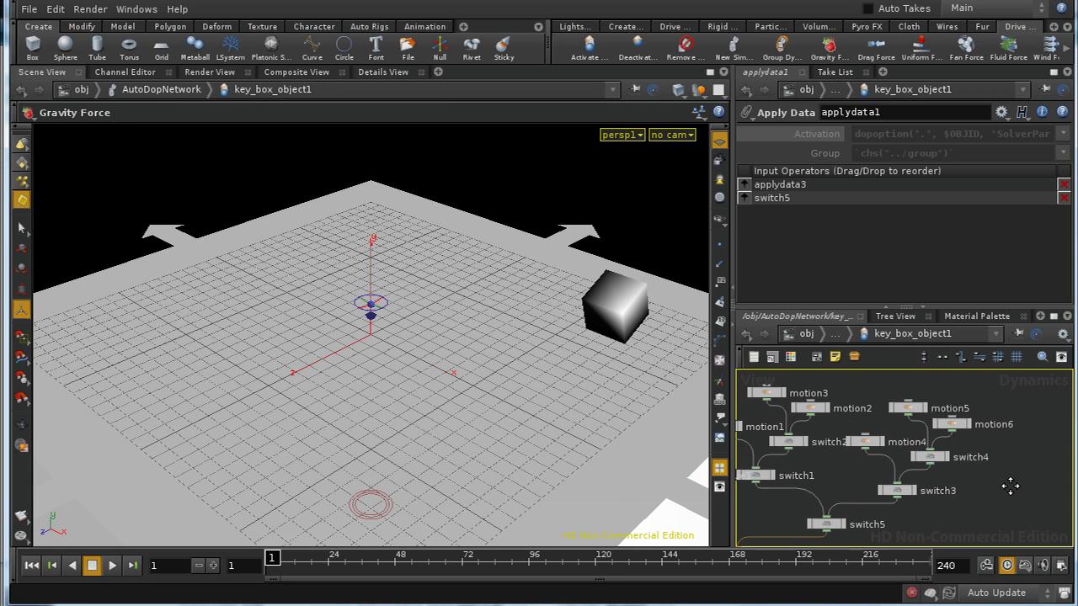
pyautogui.scroll(1, 1002, 478)
pyautogui.moveTo(882, 489); pyautogui.dragTo(909, 481, button='middle')
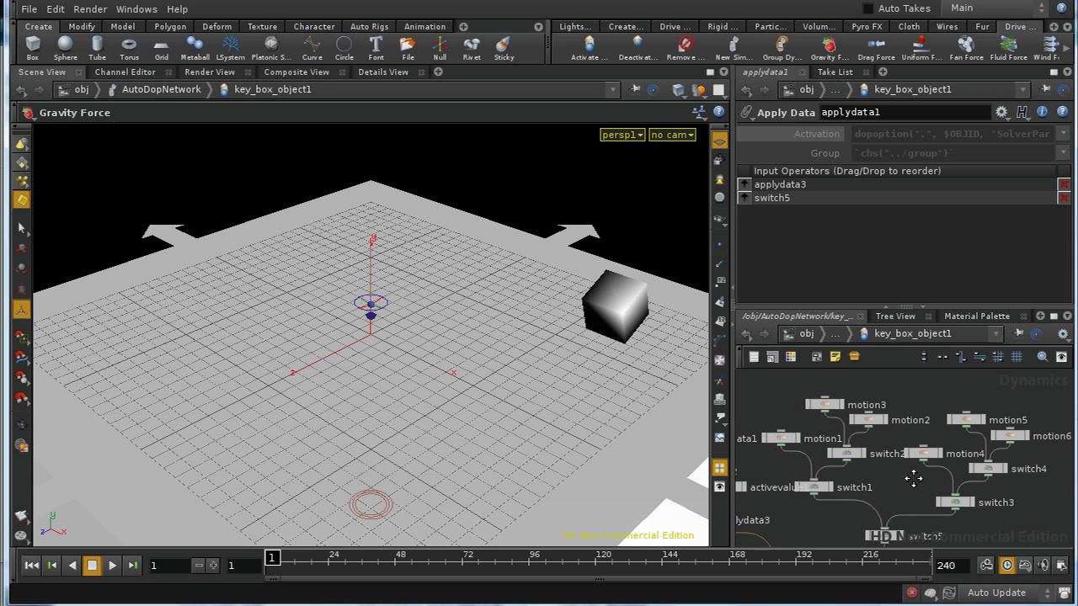
pyautogui.click(964, 425)
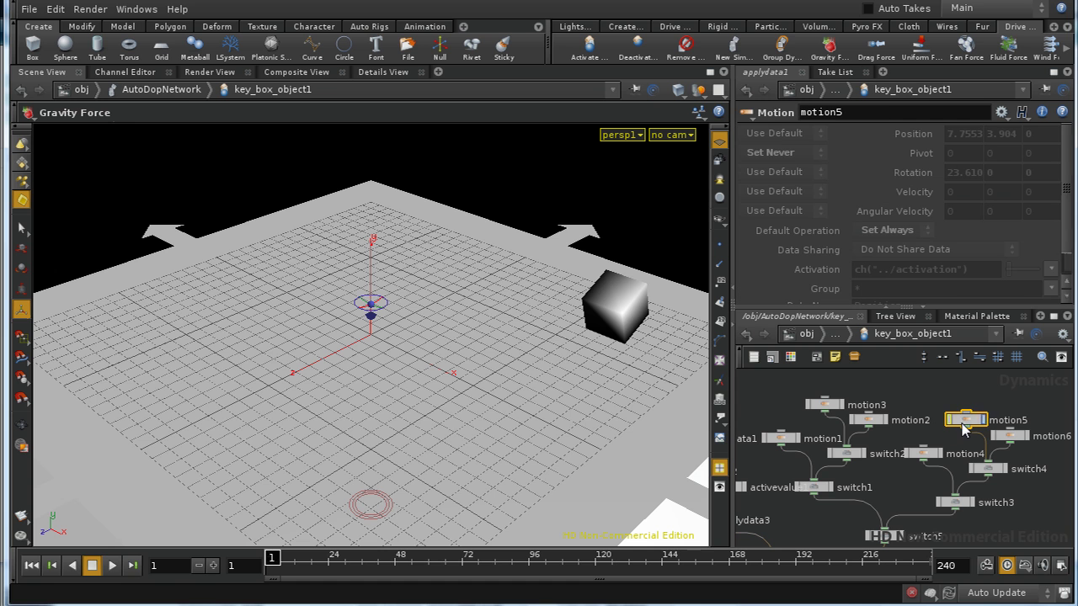
pyautogui.click(1015, 440)
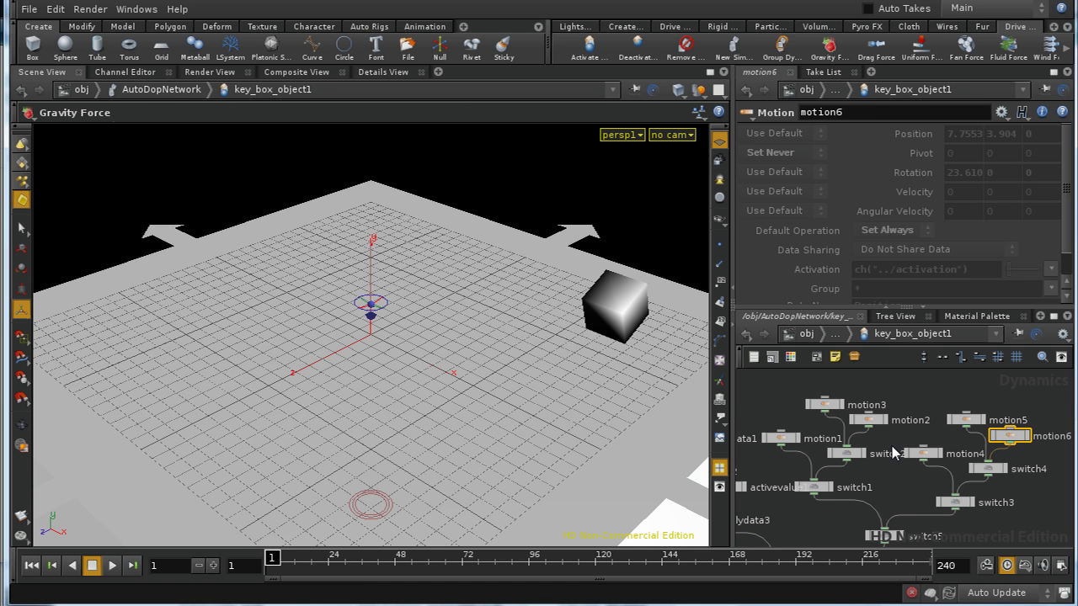
pyautogui.press('u')
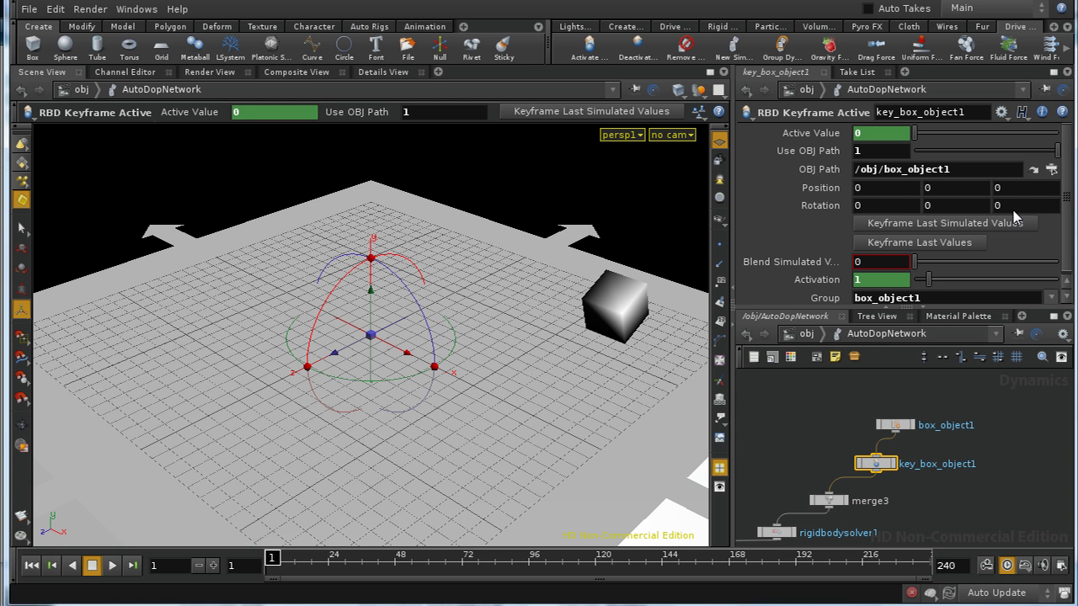
# Step: Inspect the motion5, fetchdata1 and activevalue1 nodes inside key_box_object1, and go back up to AutoDopNetwork
pyautogui.doubleClick(888, 468)
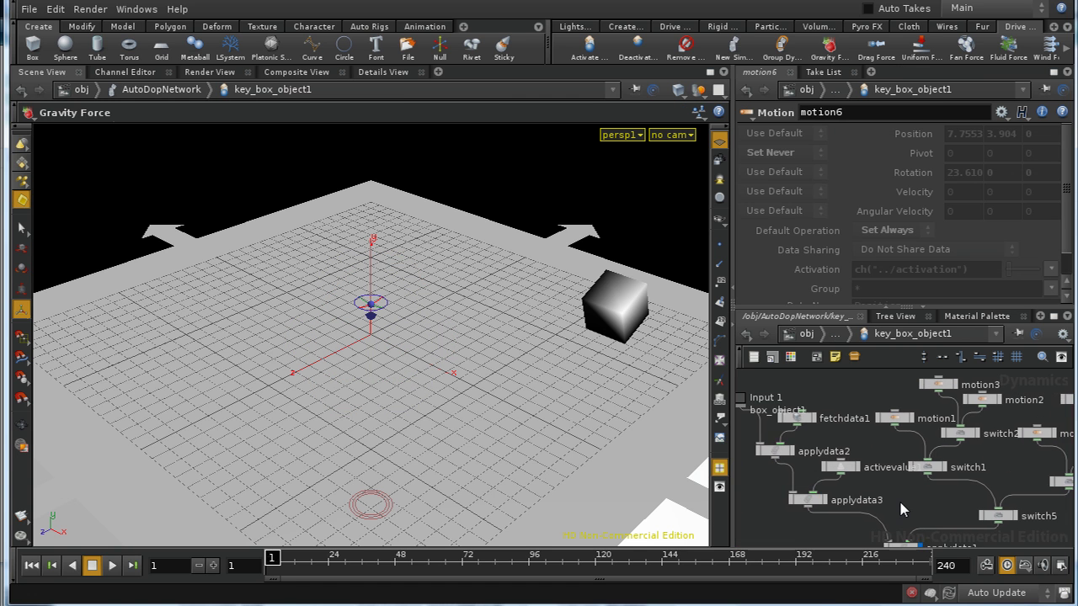
pyautogui.moveTo(931, 495); pyautogui.dragTo(763, 495, button='middle')
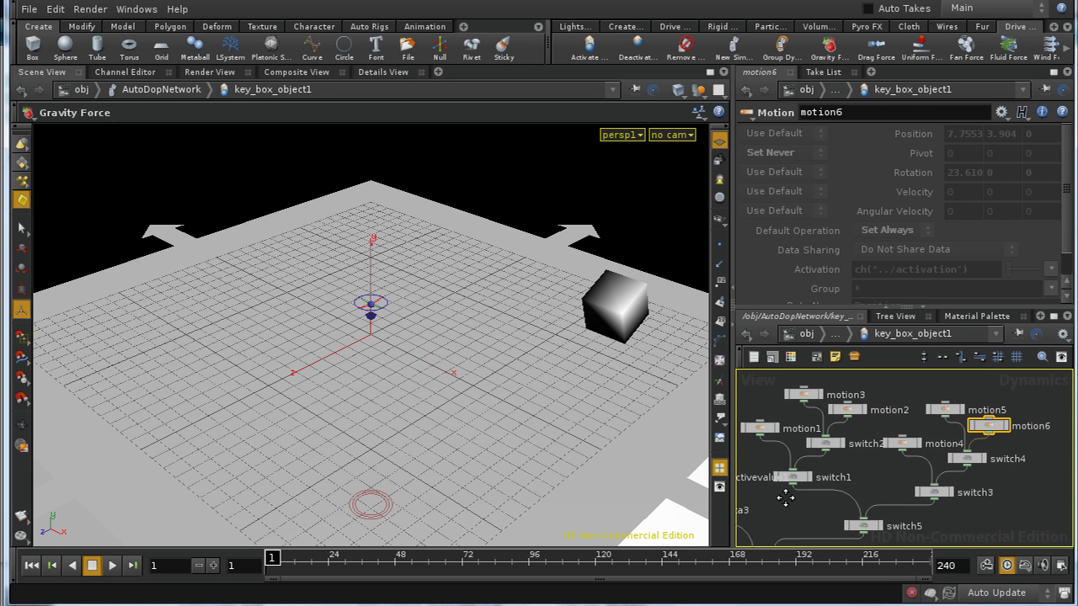
pyautogui.click(942, 411)
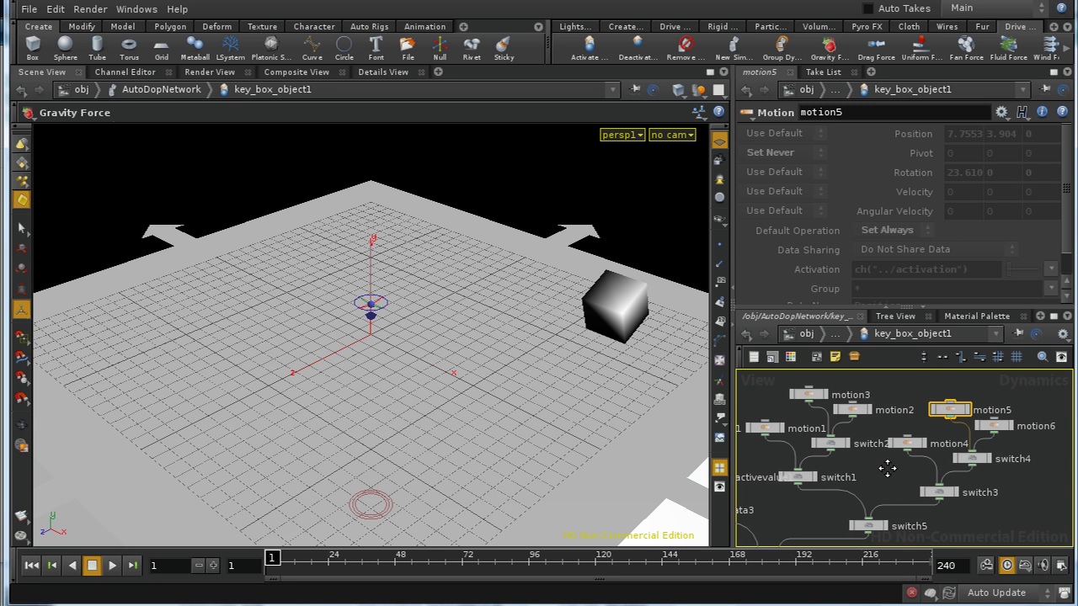
pyautogui.moveTo(774, 488); pyautogui.dragTo(986, 500, button='middle')
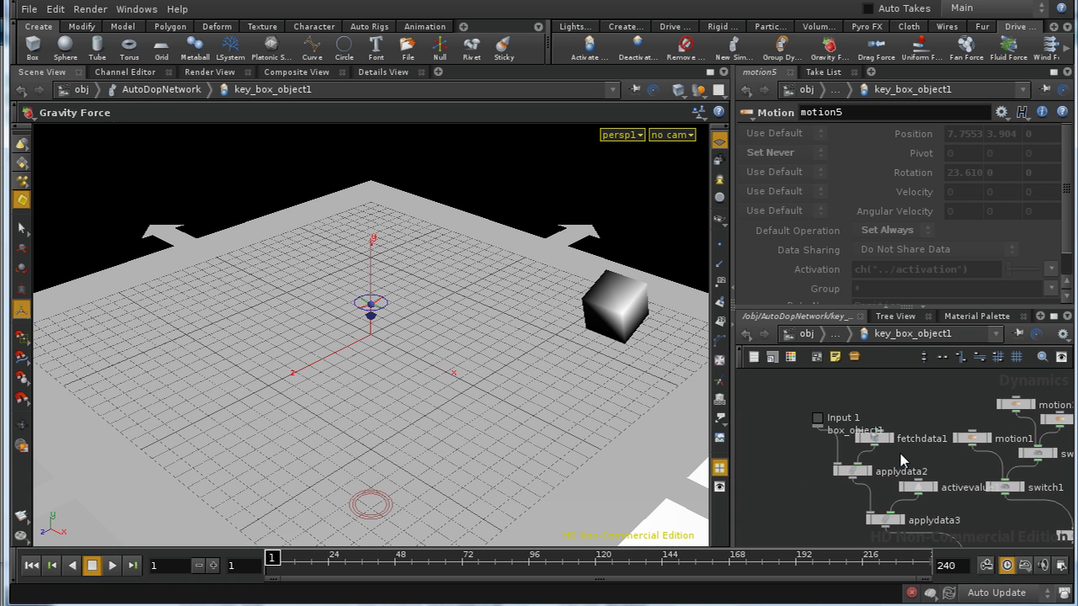
pyautogui.click(878, 439)
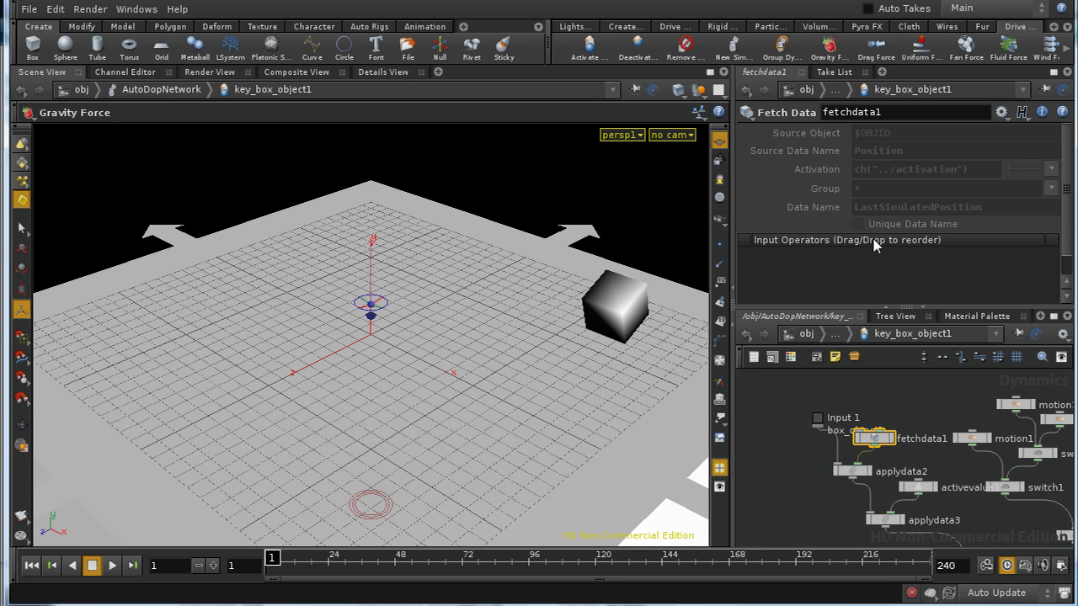
pyautogui.moveTo(926, 463); pyautogui.dragTo(920, 424, button='middle')
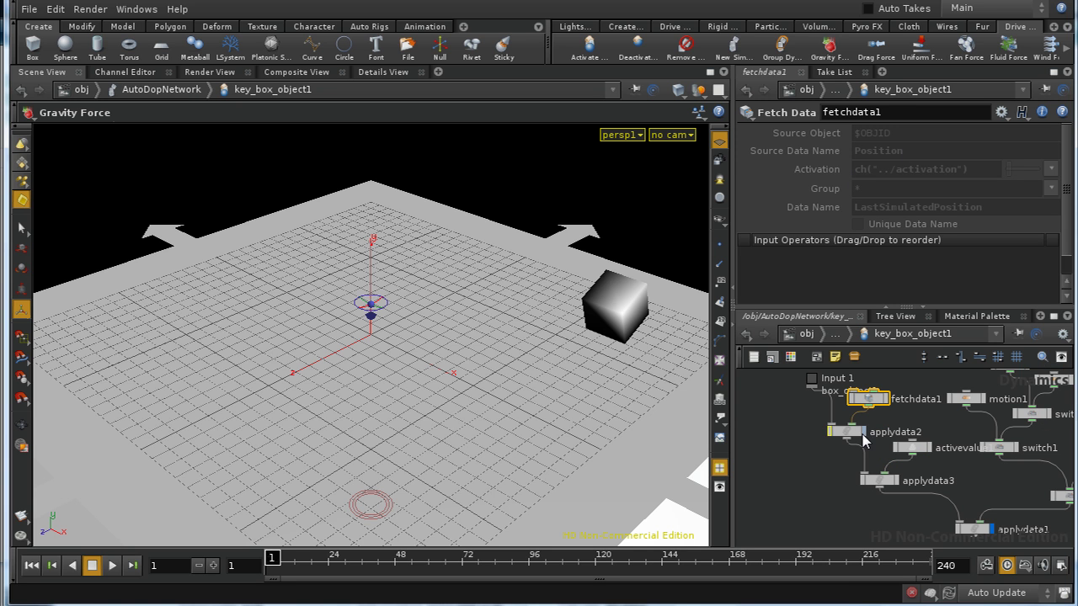
pyautogui.moveTo(846, 473); pyautogui.dragTo(759, 451, button='middle')
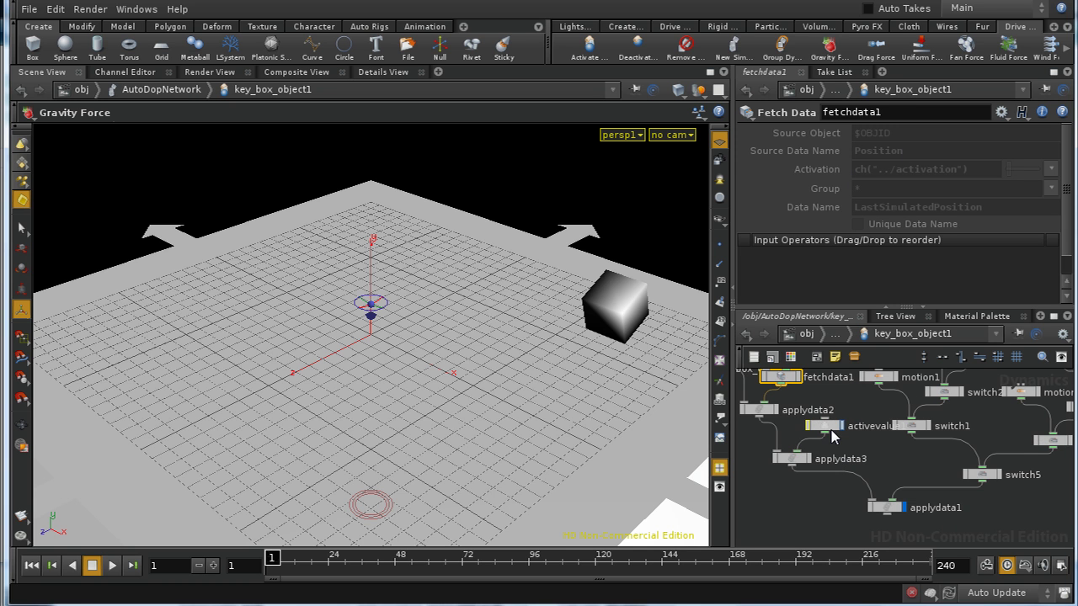
pyautogui.click(823, 426)
pyautogui.moveTo(869, 446); pyautogui.dragTo(879, 456, button='middle')
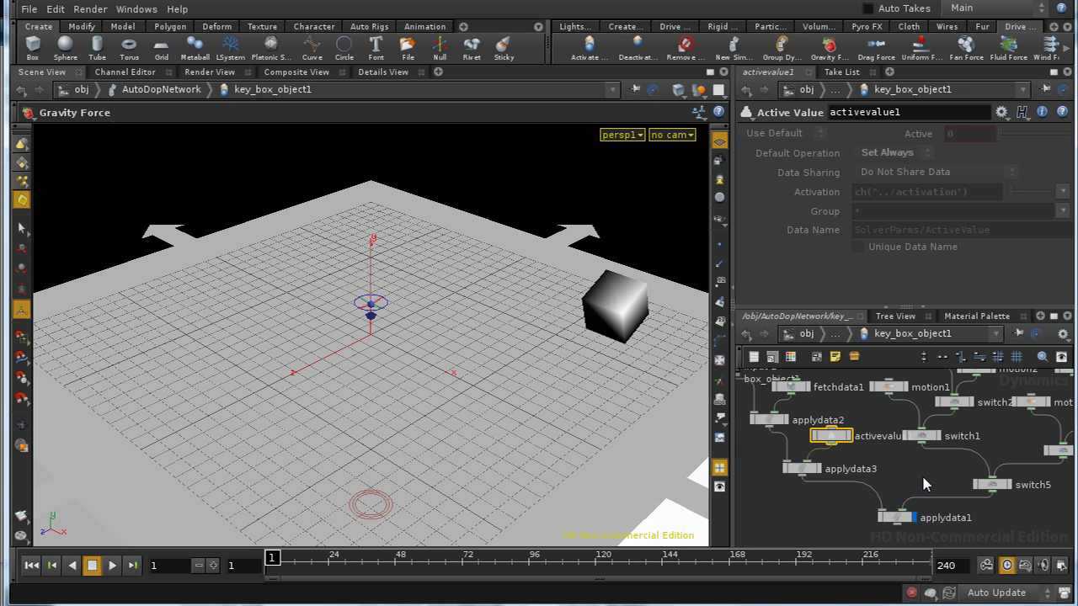
pyautogui.press('u')
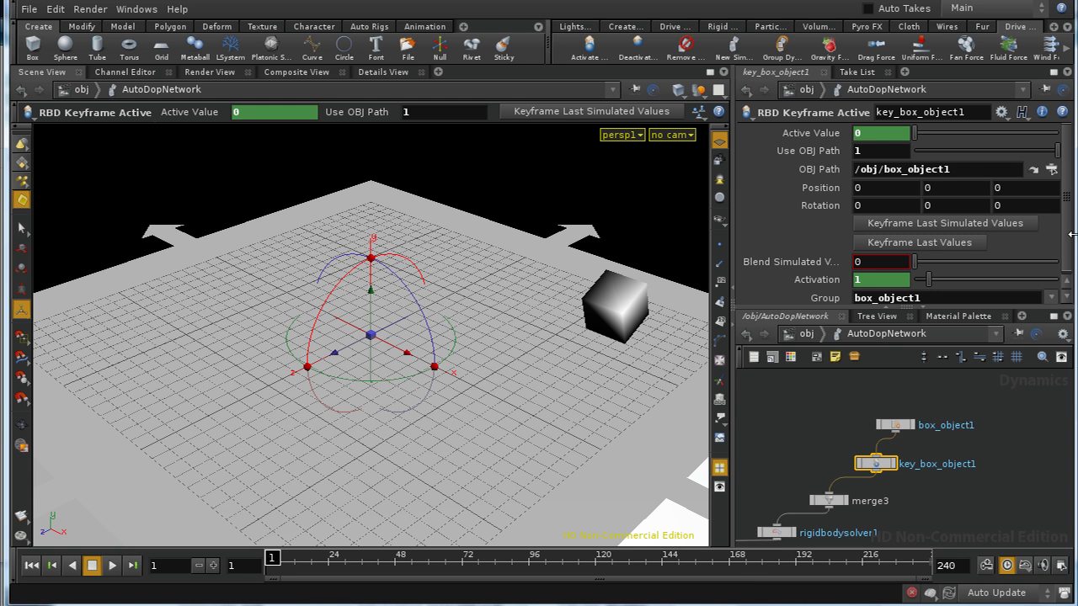
# Step: Try a Use OBJ Path value of 0 on key_box_object1 and restore it to 1
pyautogui.moveTo(1058, 151); pyautogui.dragTo(911, 152)
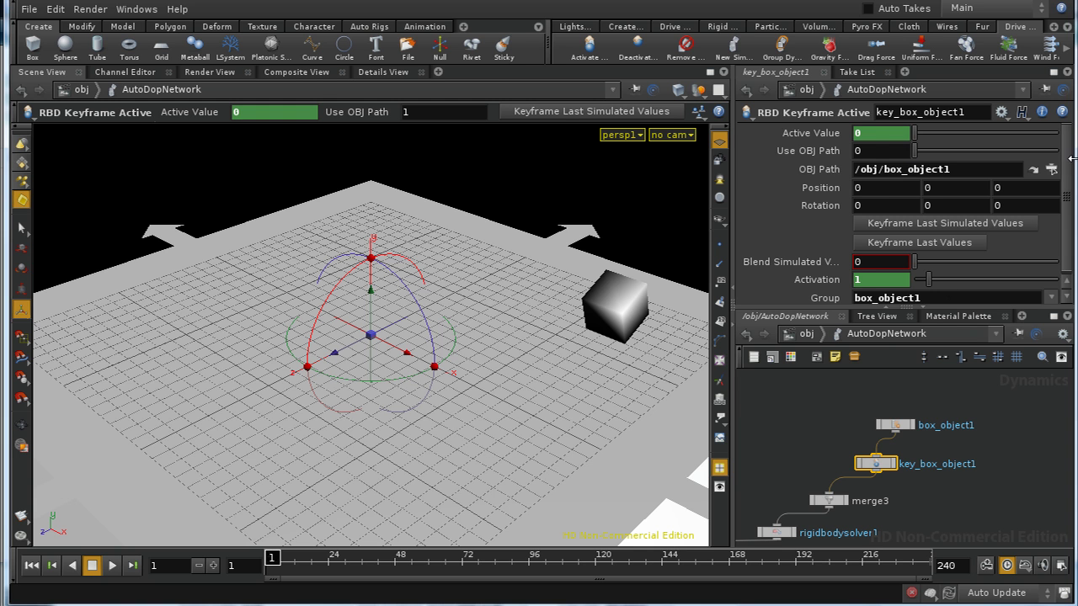
pyautogui.moveTo(908, 157); pyautogui.dragTo(1059, 152)
# Step: Go to the obj level, examine the settings of dopimport1 inside box_object1, and return to obj
pyautogui.moveTo(802, 416); pyautogui.dragTo(850, 410, button='middle')
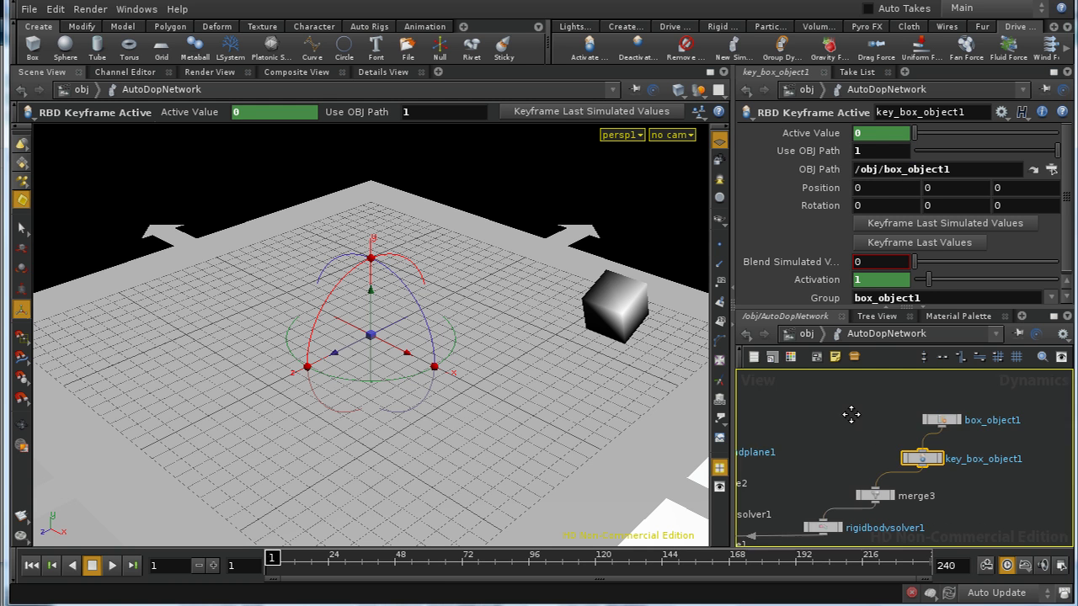
pyautogui.click(800, 334)
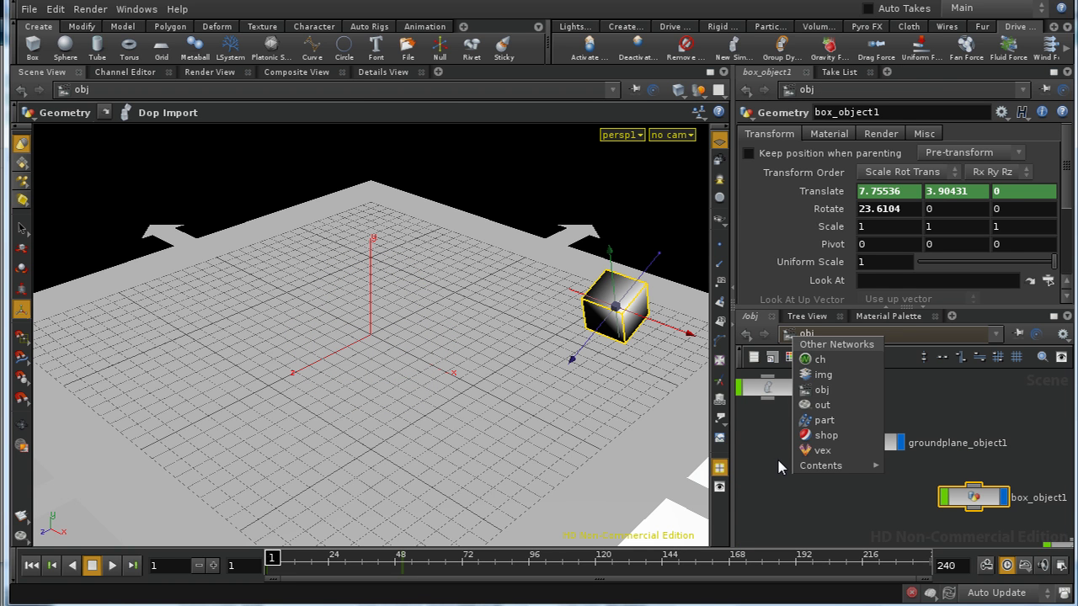
pyautogui.click(777, 457)
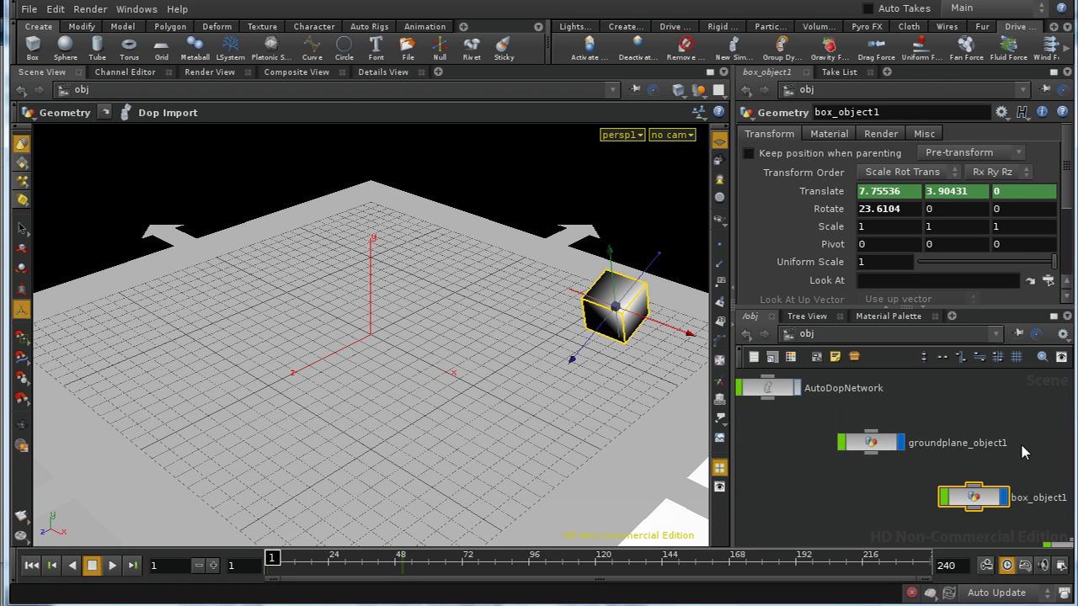
pyautogui.moveTo(1018, 479); pyautogui.dragTo(918, 435, button='middle')
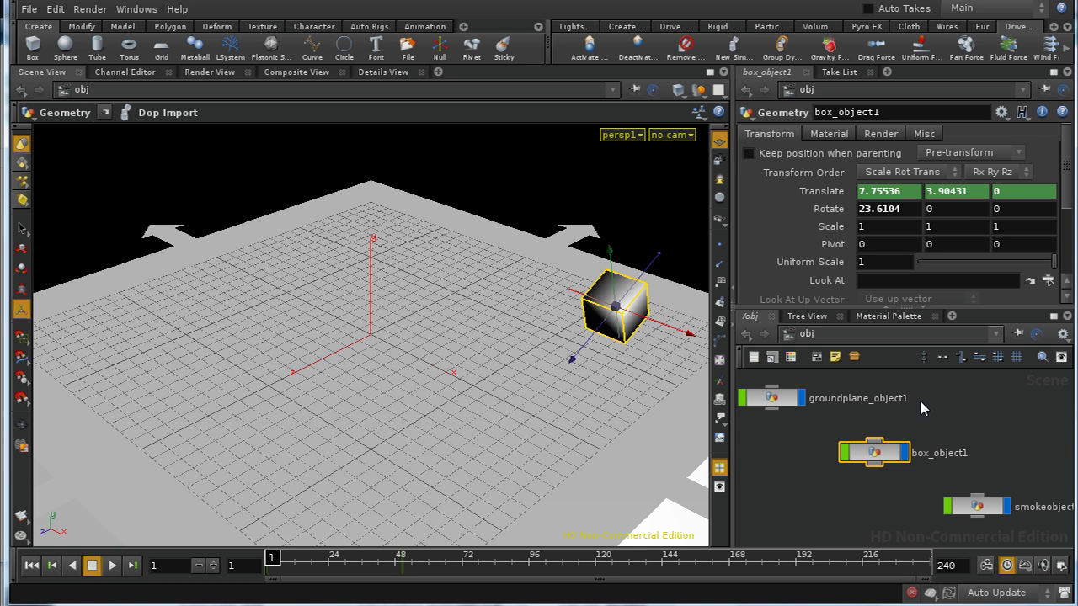
pyautogui.doubleClick(880, 453)
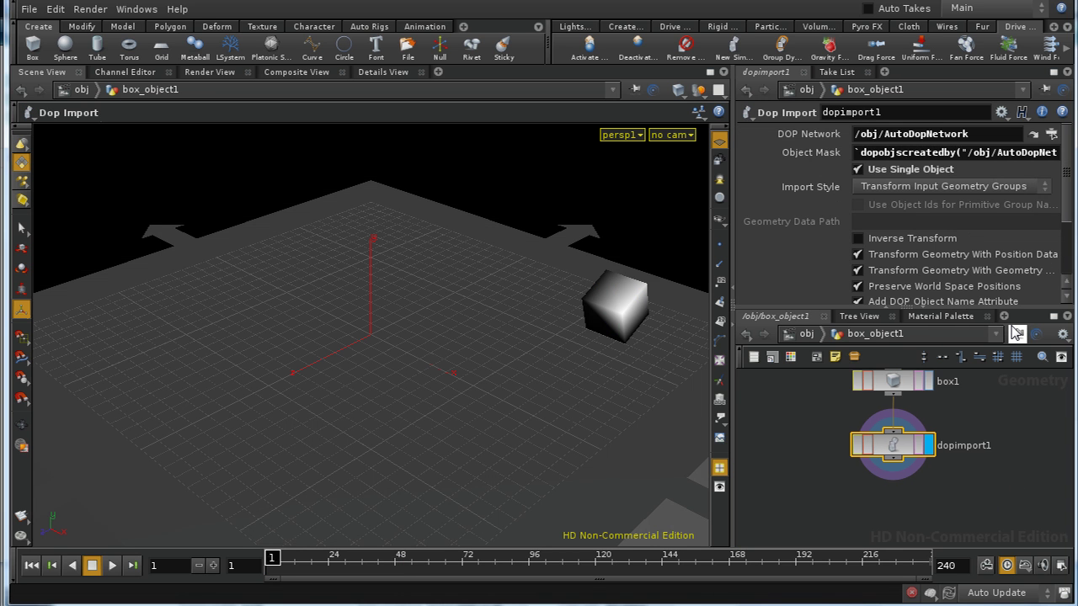
pyautogui.scroll(-3, 1067, 190)
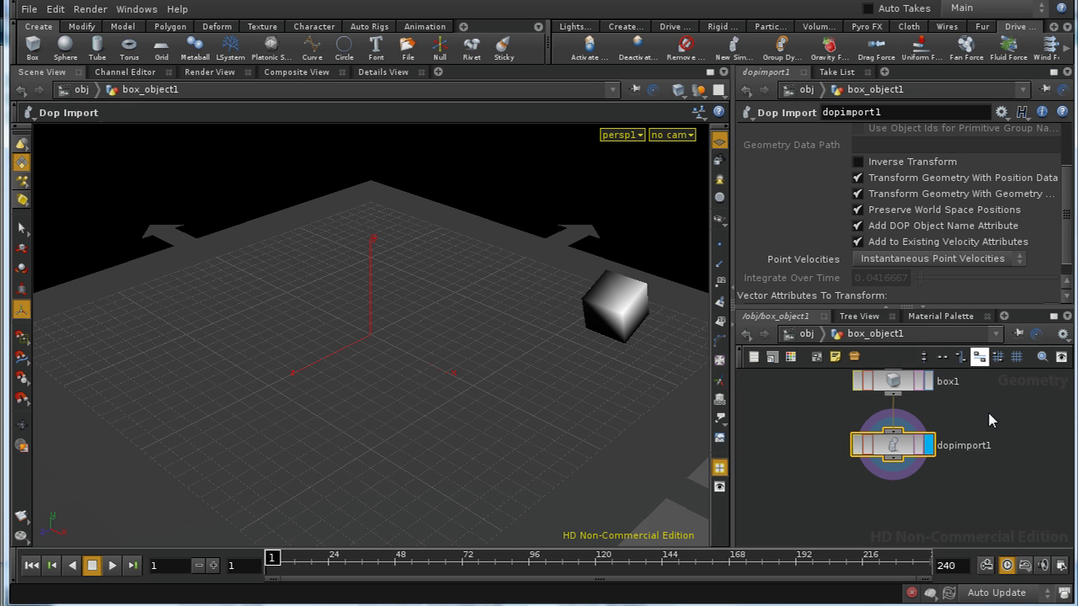
pyautogui.moveTo(987, 409); pyautogui.dragTo(989, 429, button='middle')
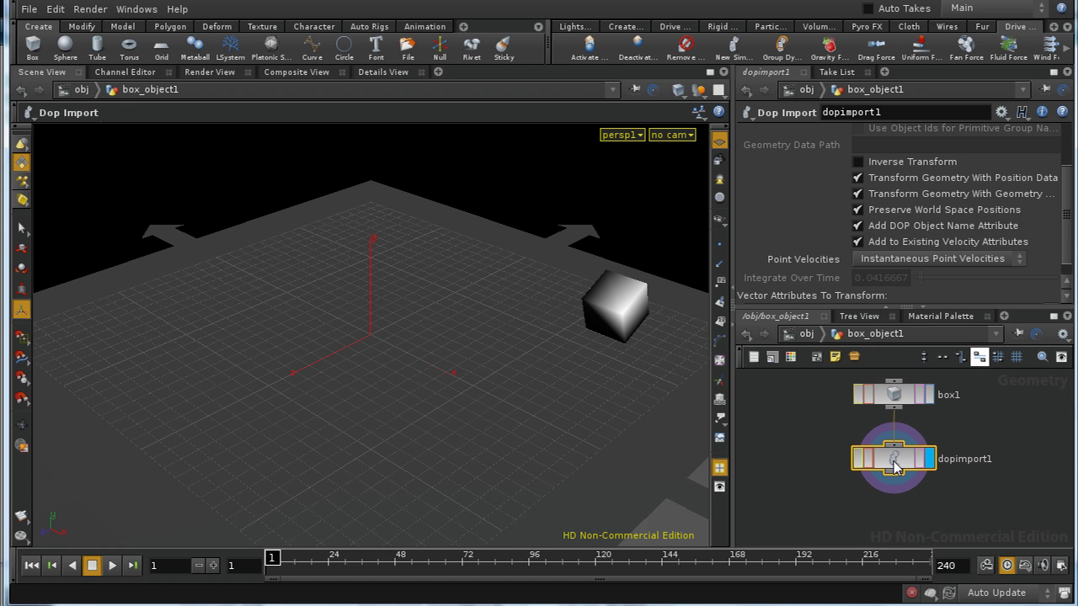
pyautogui.click(800, 334)
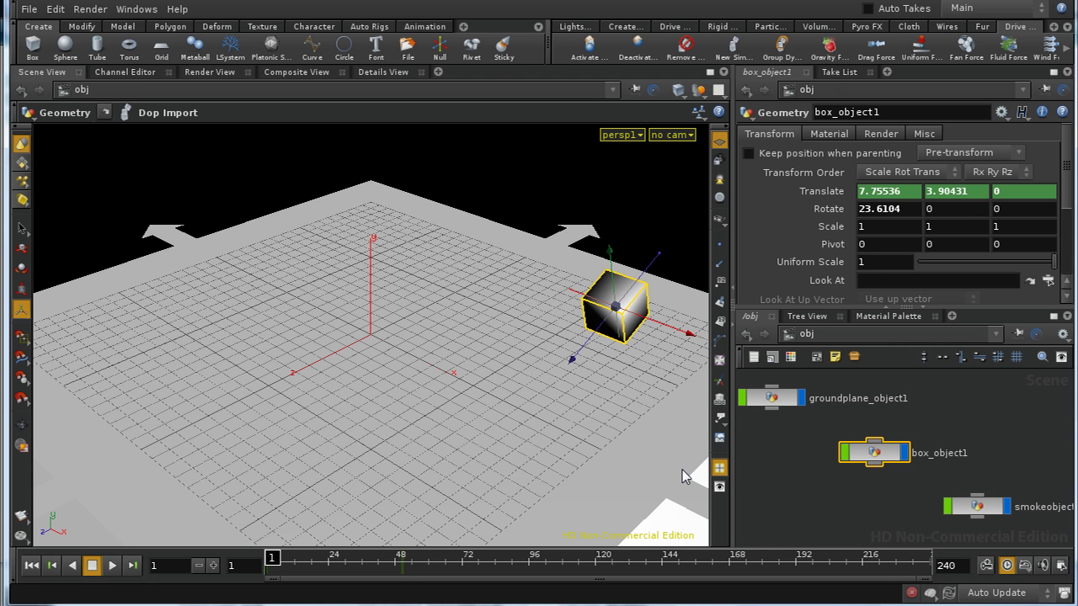
# Step: Turn off Preserve World Space Positions on the dopimport1 node inside box_object1 and return to the obj level
pyautogui.moveTo(803, 425); pyautogui.dragTo(825, 428, button='middle')
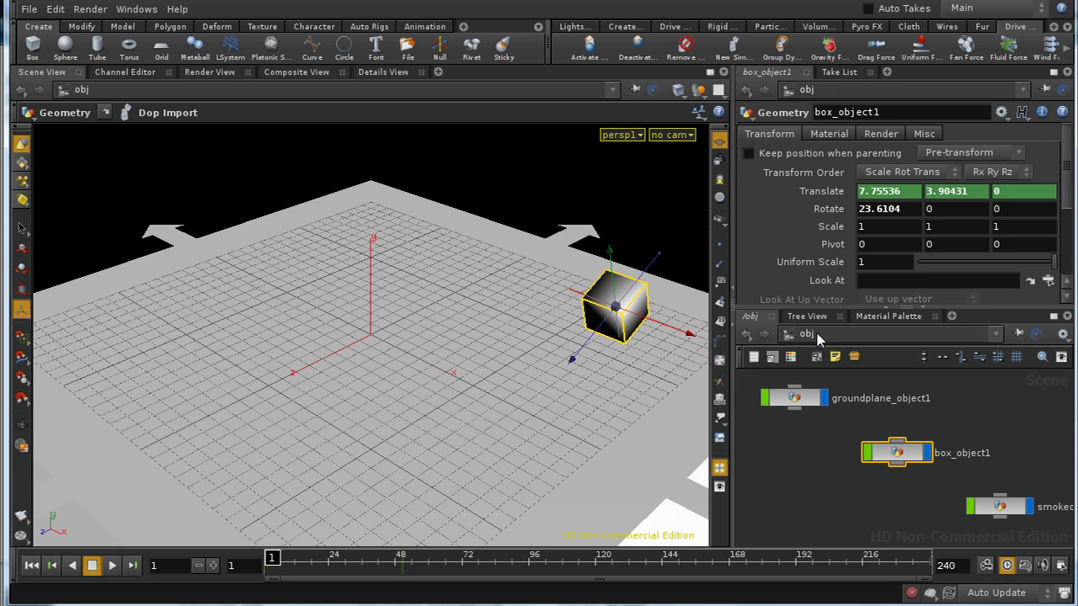
pyautogui.moveTo(836, 477); pyautogui.dragTo(905, 526, button='middle')
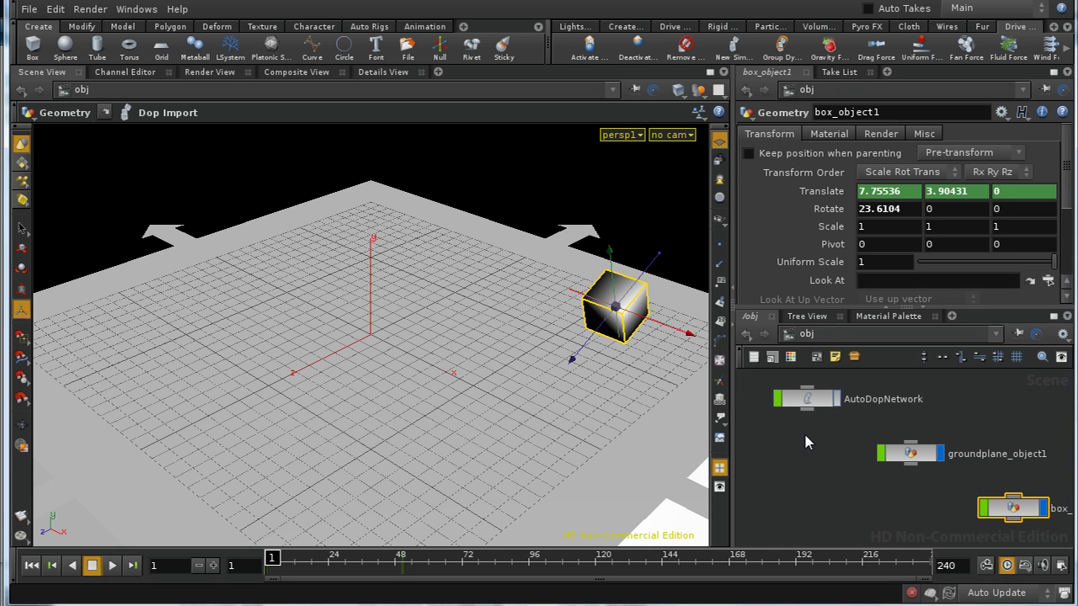
pyautogui.doubleClick(1002, 508)
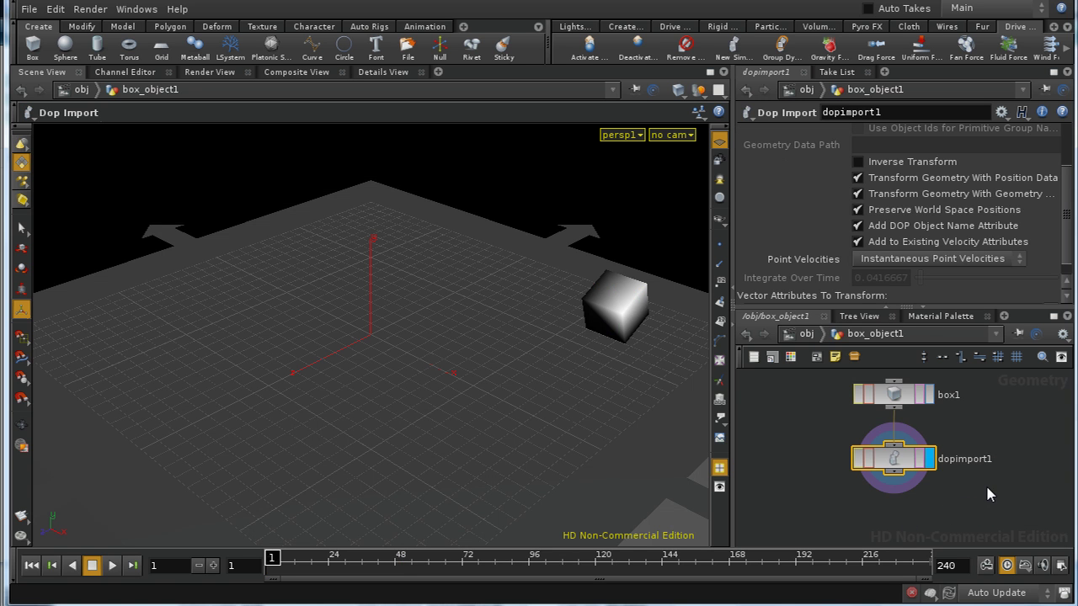
pyautogui.click(901, 209)
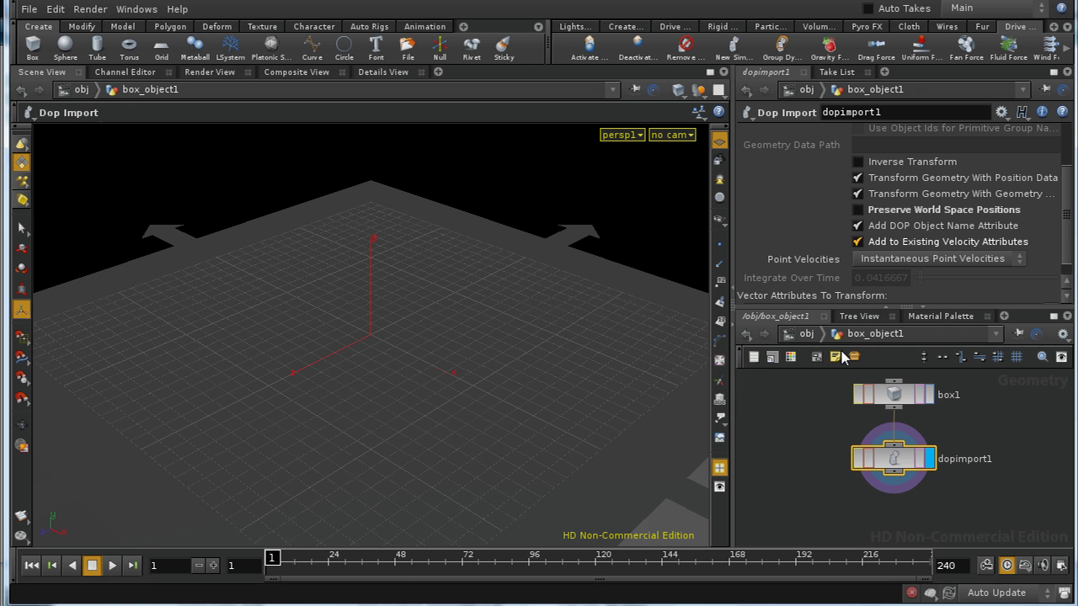
pyautogui.click(813, 334)
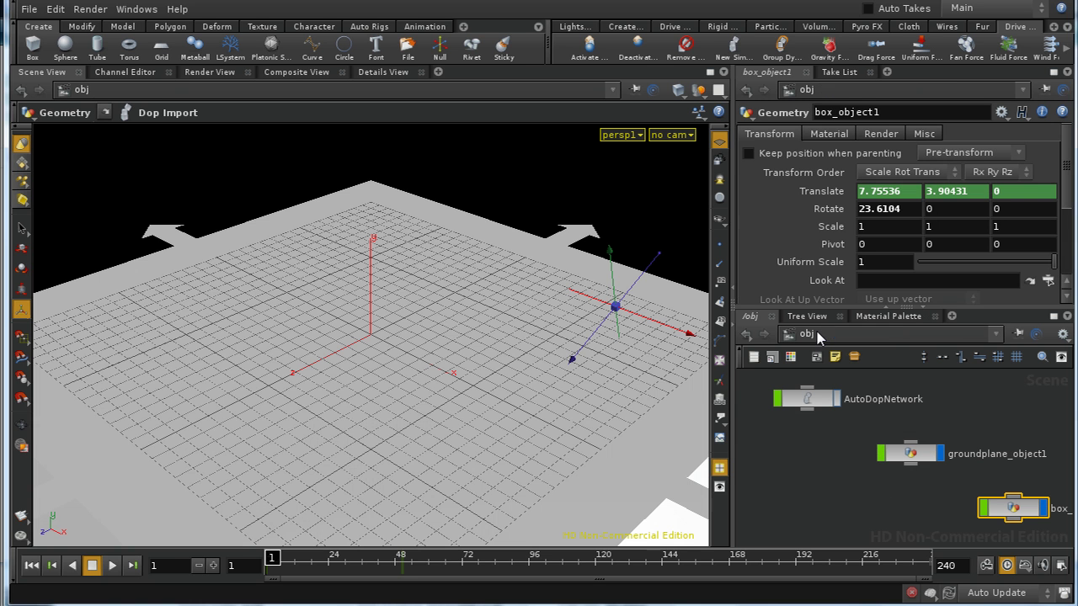
# Step: Play back the box animation, stop it and rewind the timeline to frame 1
pyautogui.click(112, 565)
pyautogui.click(95, 567)
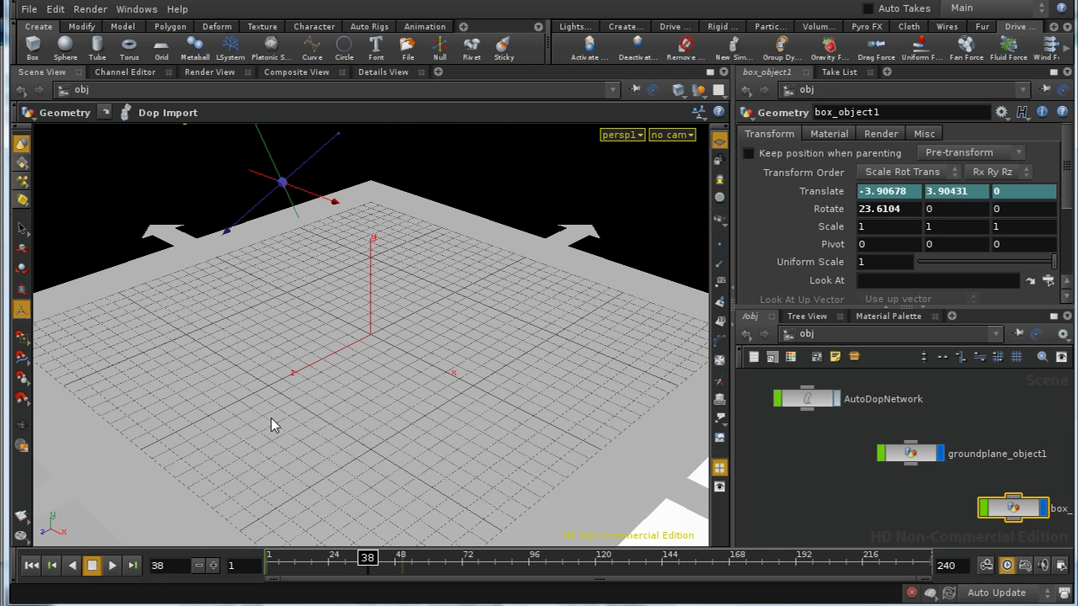
pyautogui.moveTo(265, 388); pyautogui.dragTo(320, 469)
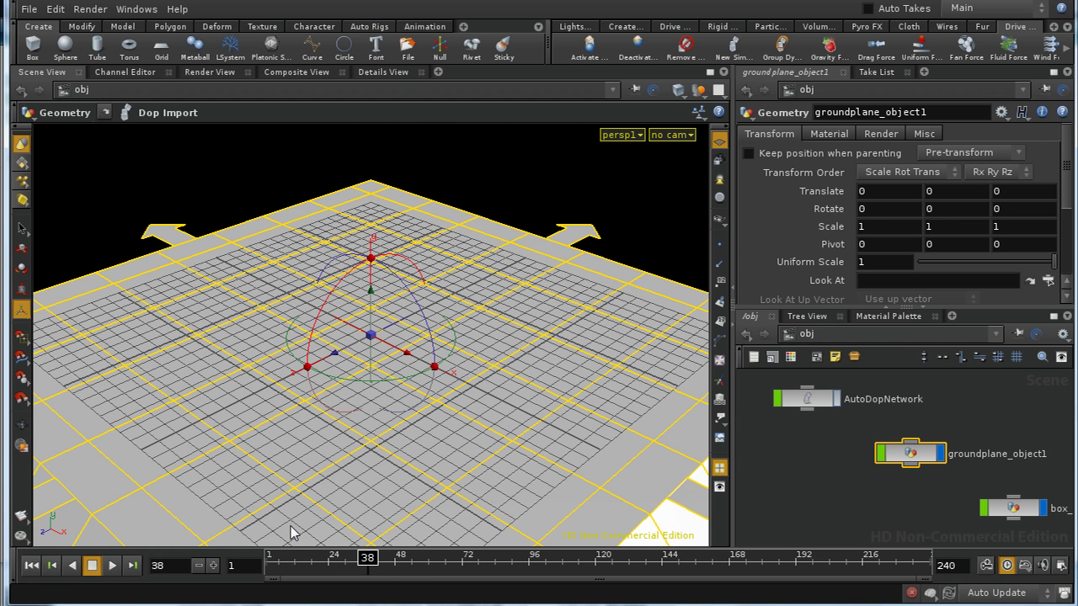
pyautogui.click(34, 566)
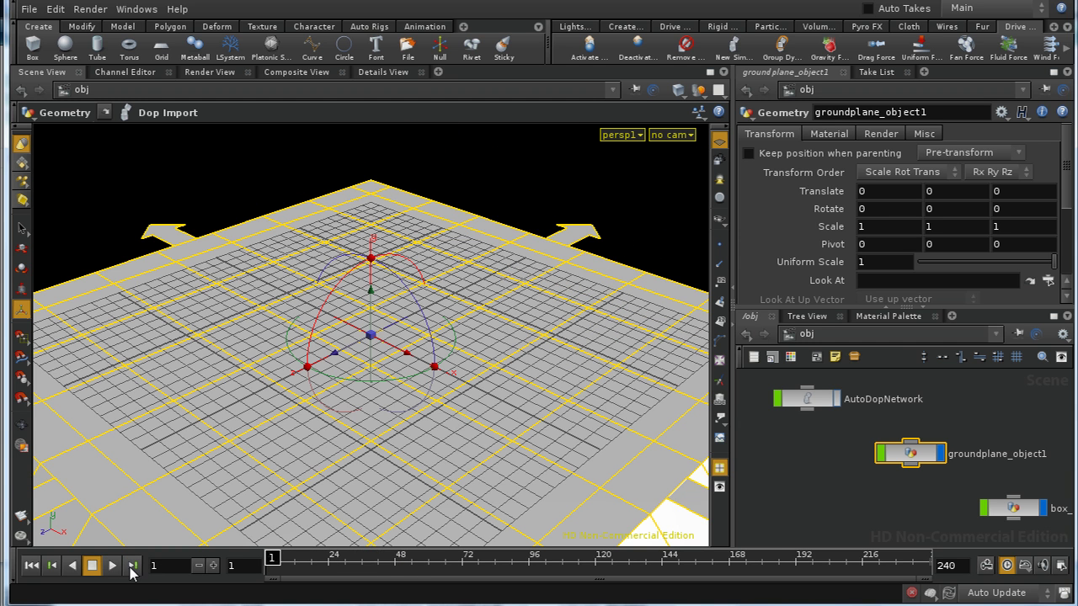
# Step: Play the animation, stop it around frame 57 and examine the box's position relative to the ground plane
pyautogui.click(112, 565)
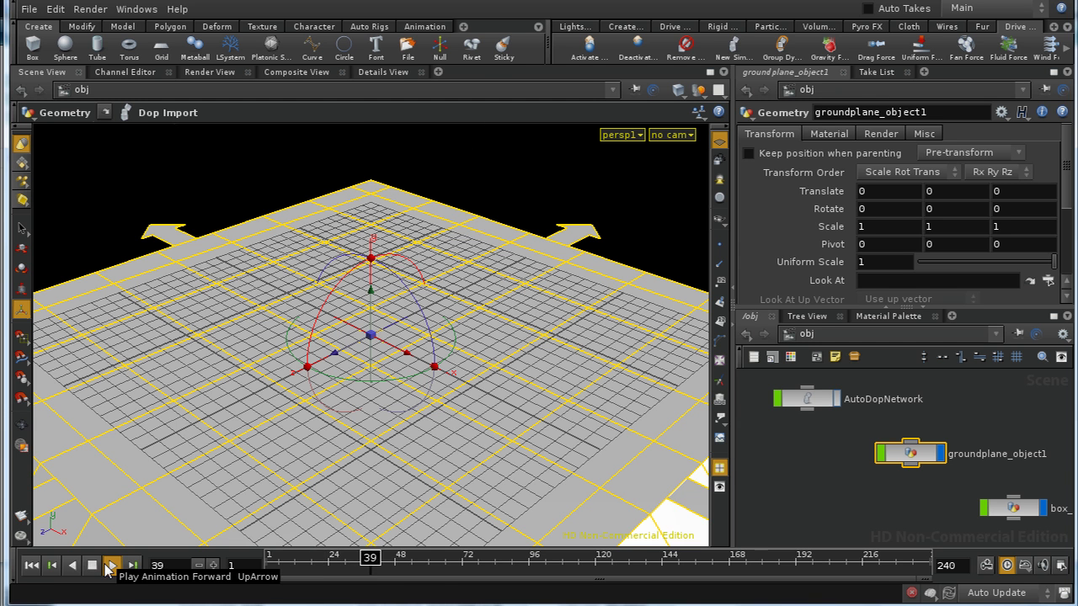
pyautogui.click(93, 565)
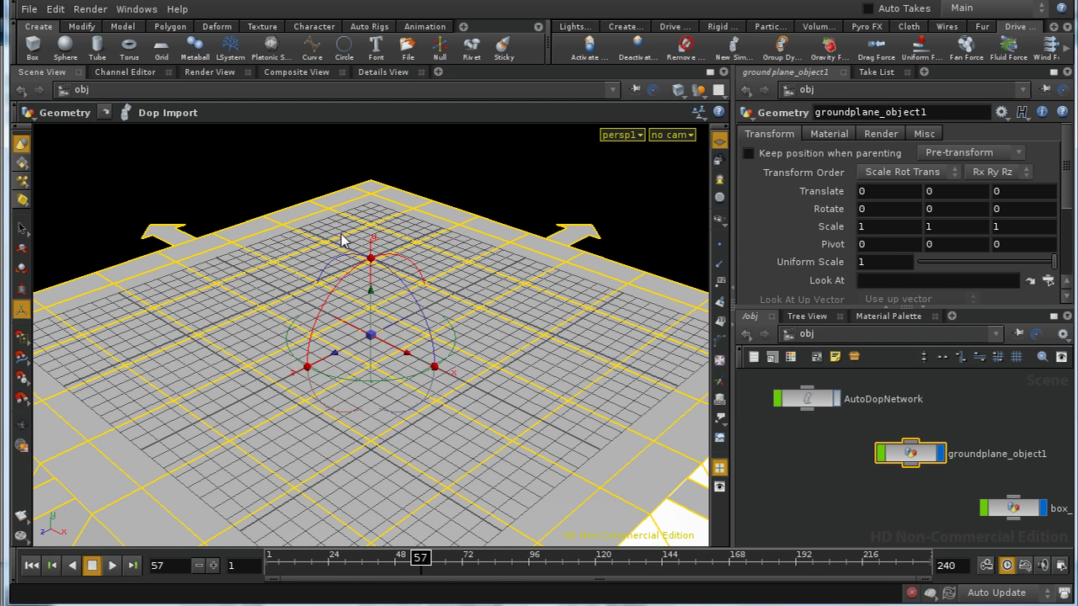
pyautogui.press('Escape')
pyautogui.moveTo(341, 240); pyautogui.dragTo(244, 227)
pyautogui.moveTo(404, 292); pyautogui.dragTo(231, 147)
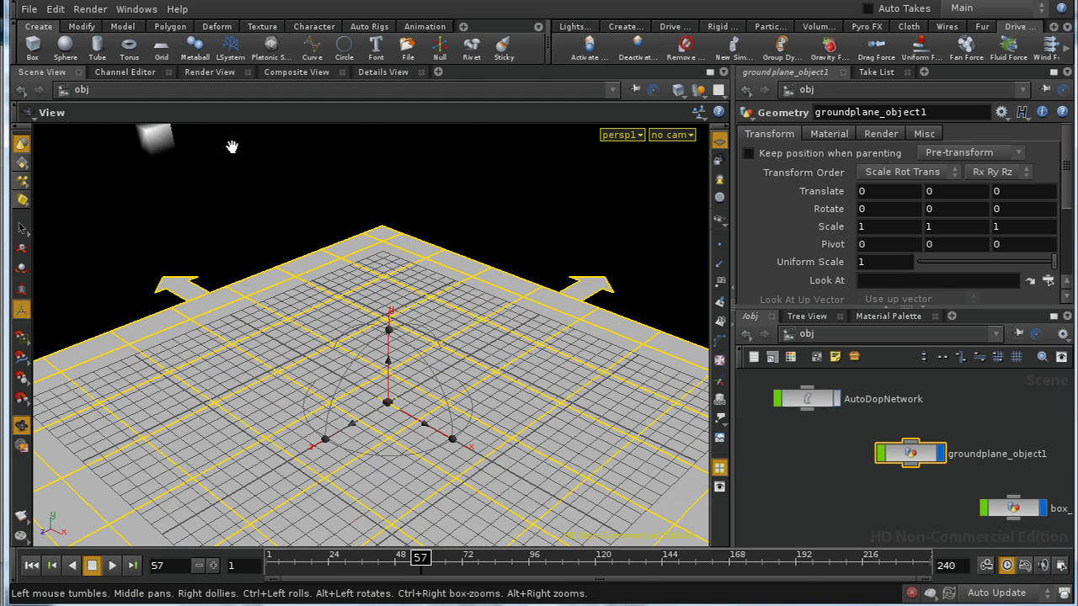
pyautogui.press('r')
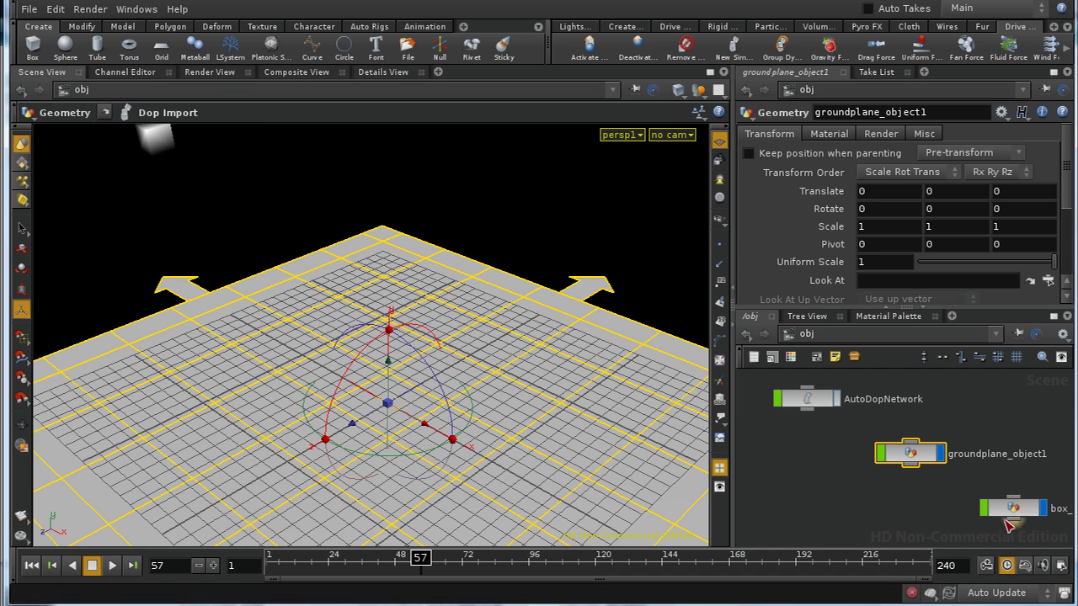
# Step: Compare the Dop Import settings inside groundplane_object1 and box_object1, and return to the obj level
pyautogui.doubleClick(911, 455)
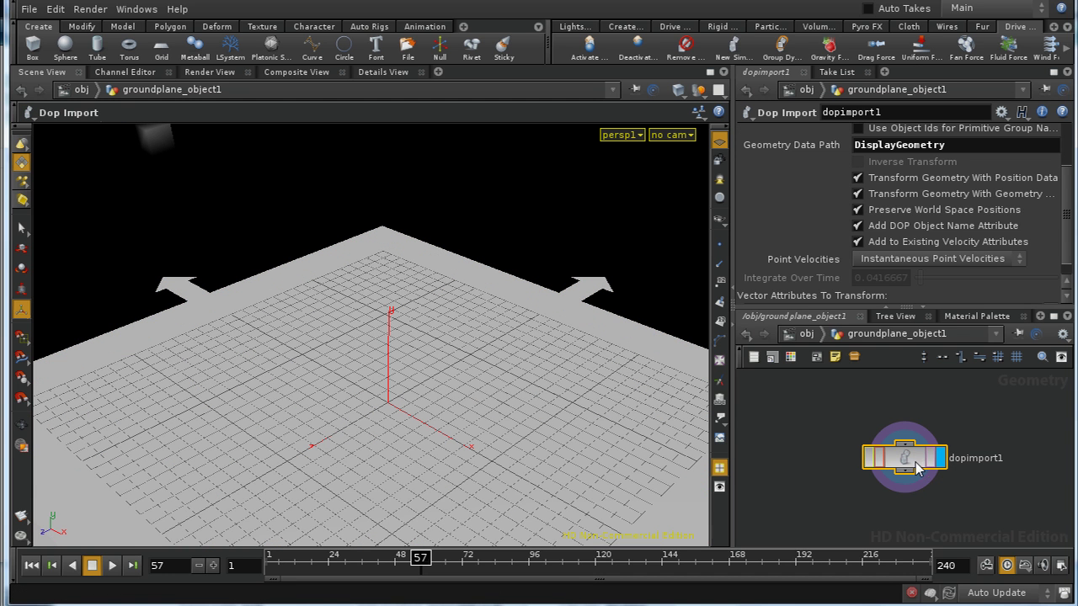
pyautogui.press('u')
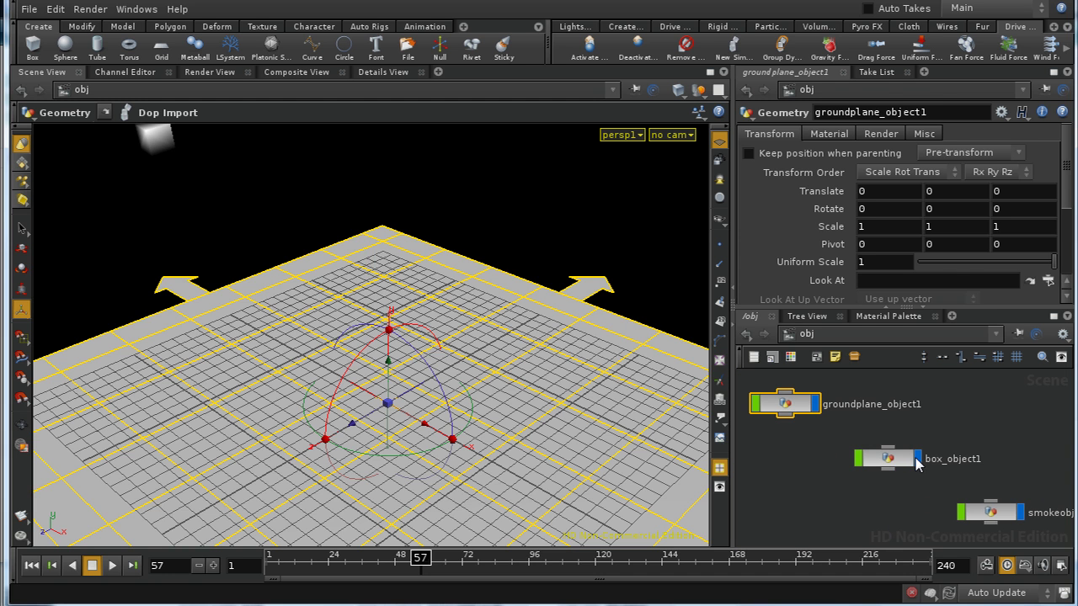
pyautogui.click(901, 458)
pyautogui.doubleClick(901, 459)
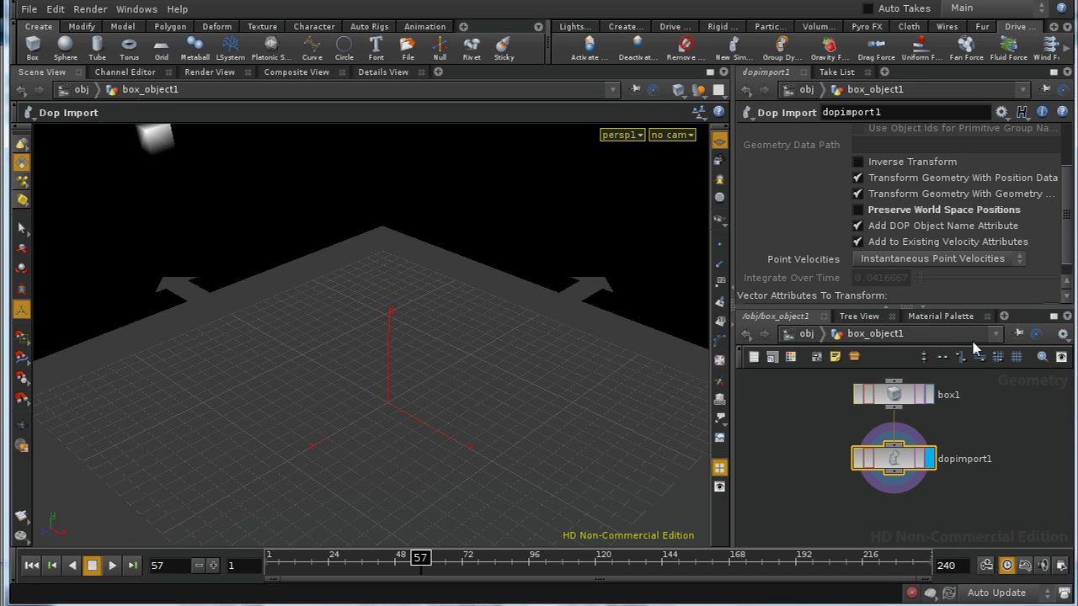
pyautogui.click(806, 333)
# Step: Open AutoDopNetwork and insert an Active Value node between box_object1 and merge3
pyautogui.doubleClick(913, 518)
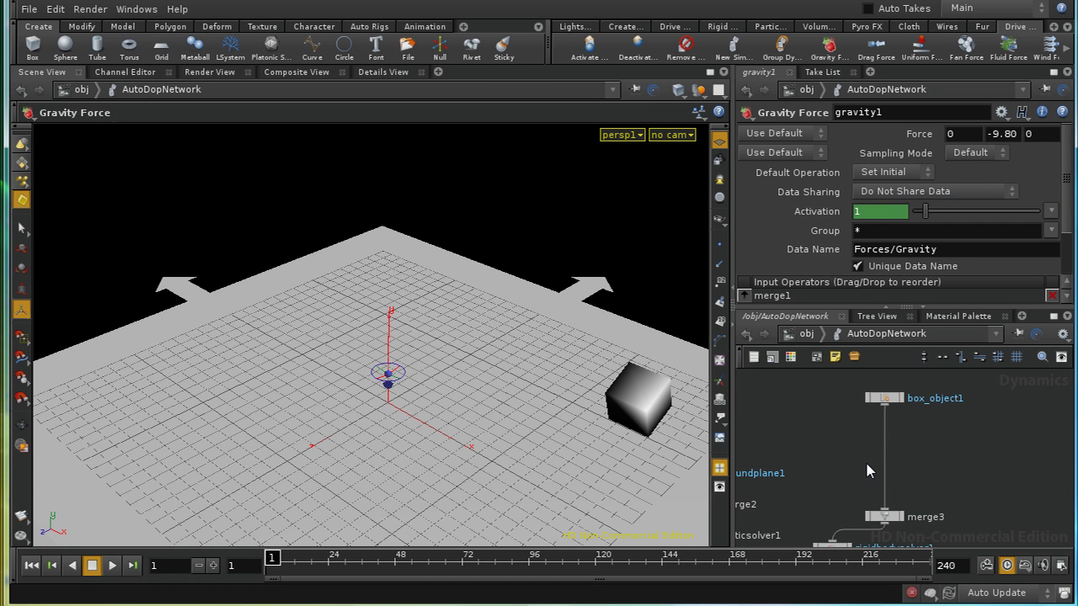
pyautogui.moveTo(917, 474); pyautogui.dragTo(892, 470, button='middle')
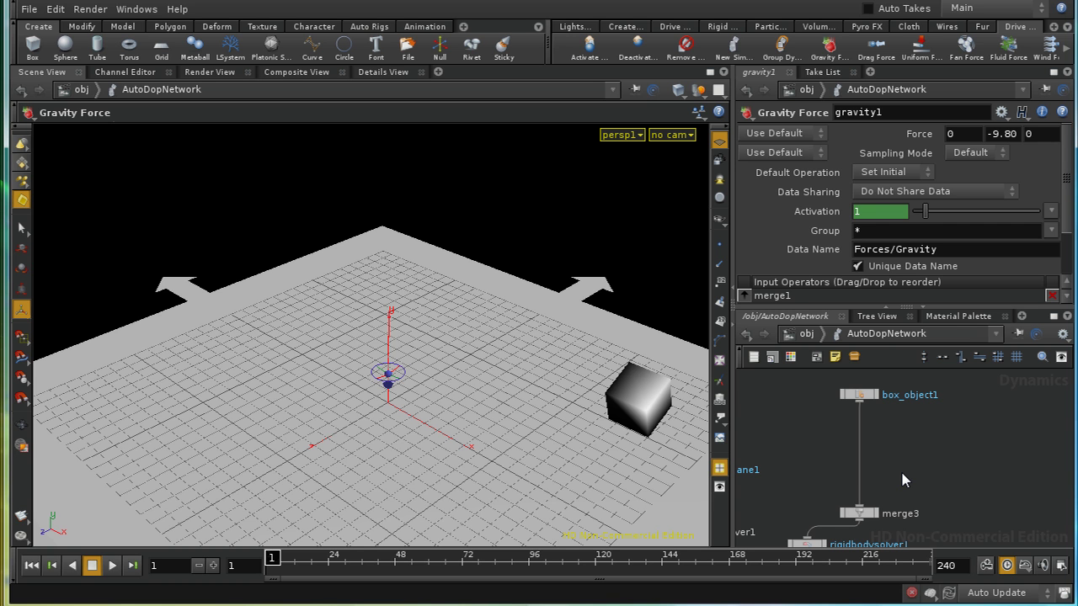
pyautogui.moveTo(920, 483); pyautogui.dragTo(935, 485, button='middle')
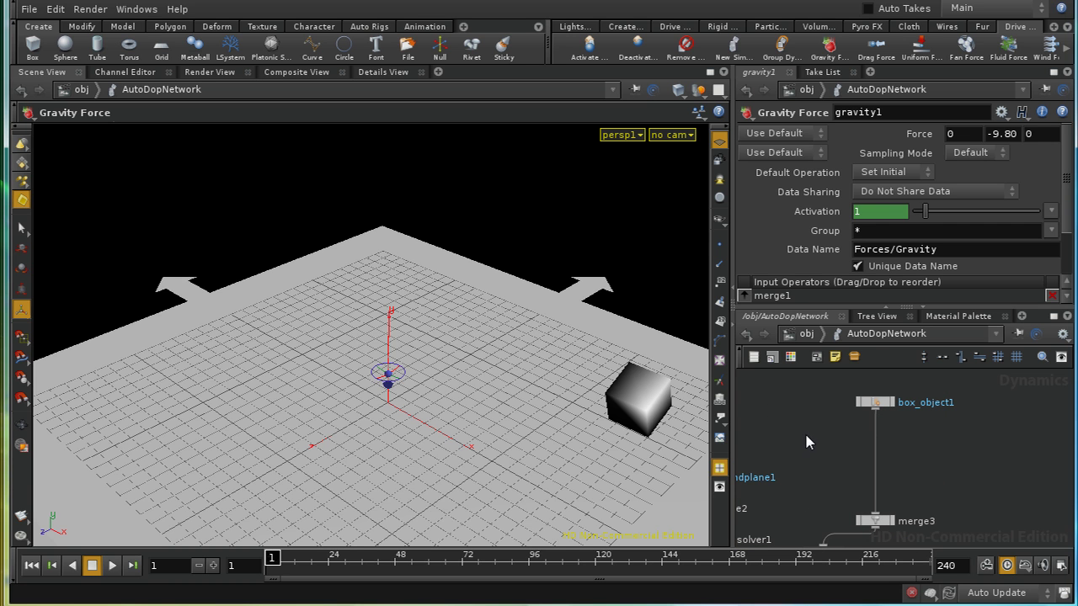
pyautogui.moveTo(805, 436); pyautogui.dragTo(884, 435, button='middle')
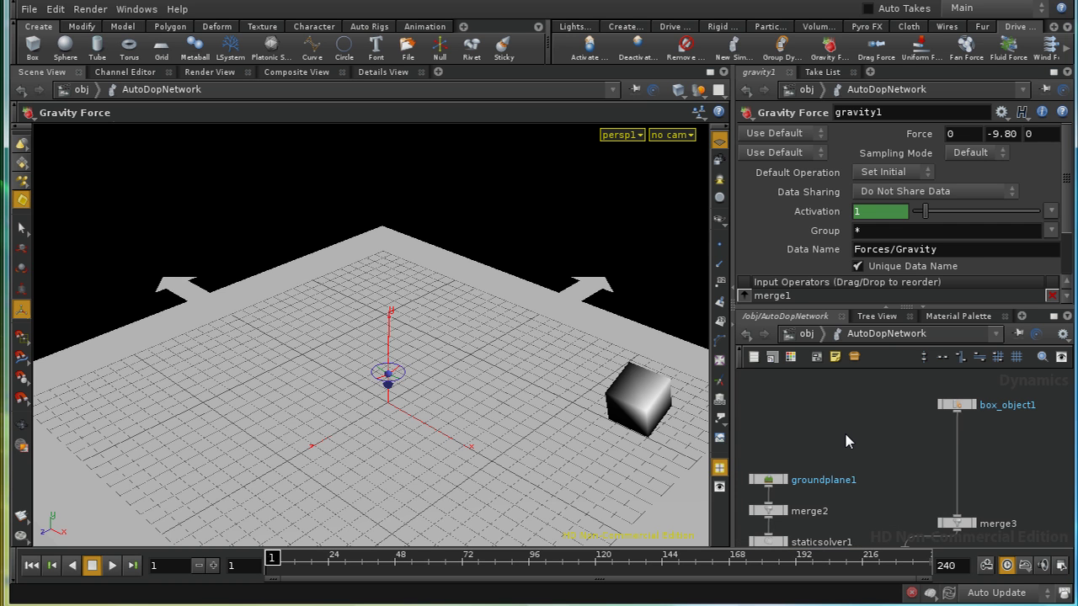
pyautogui.press('Tab')
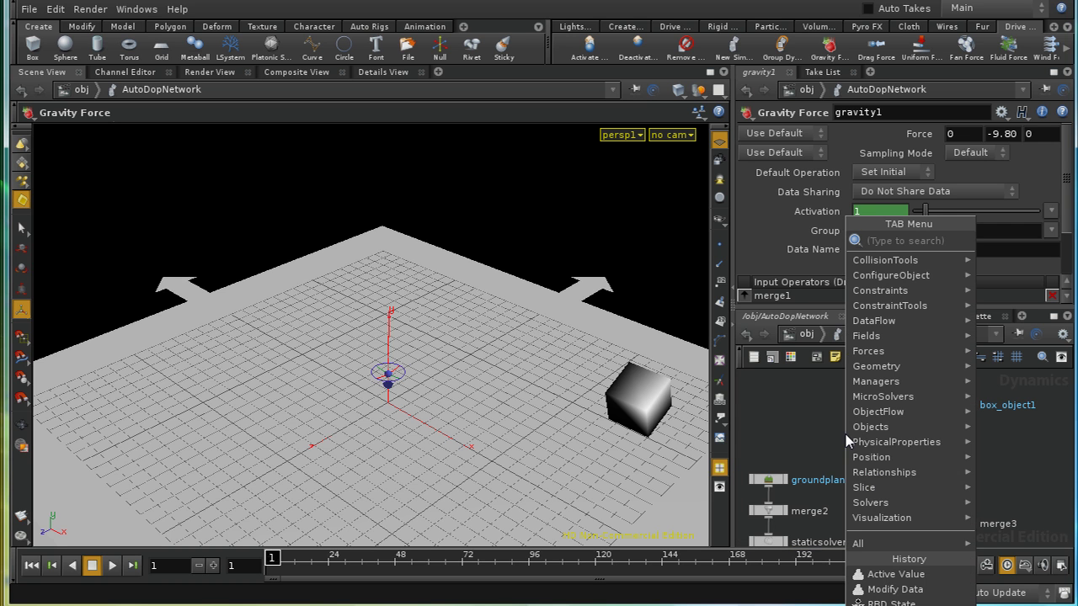
pyautogui.press('Down')
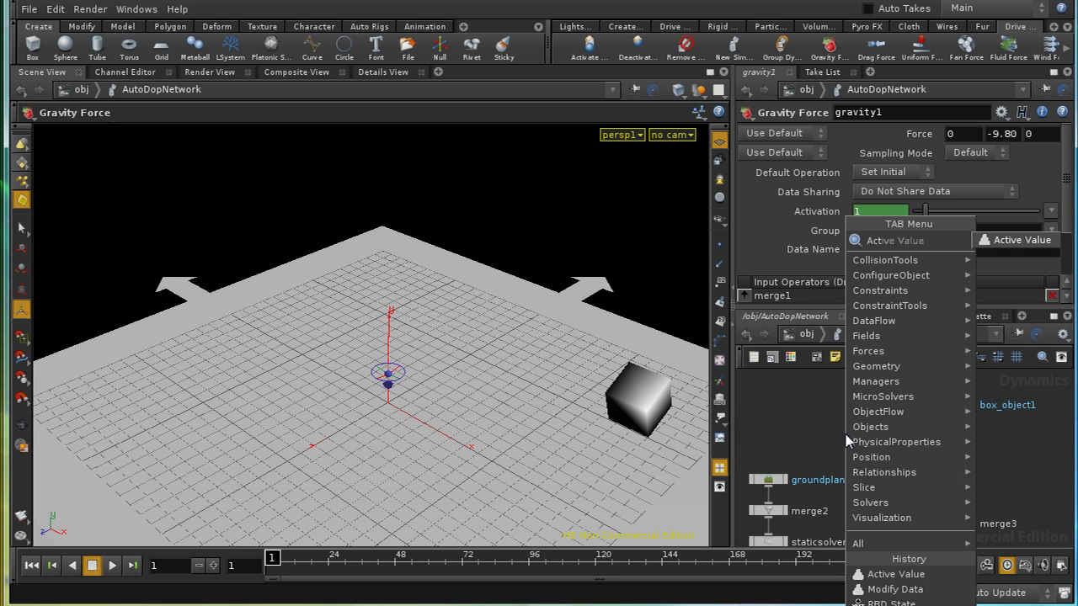
pyautogui.click(984, 238)
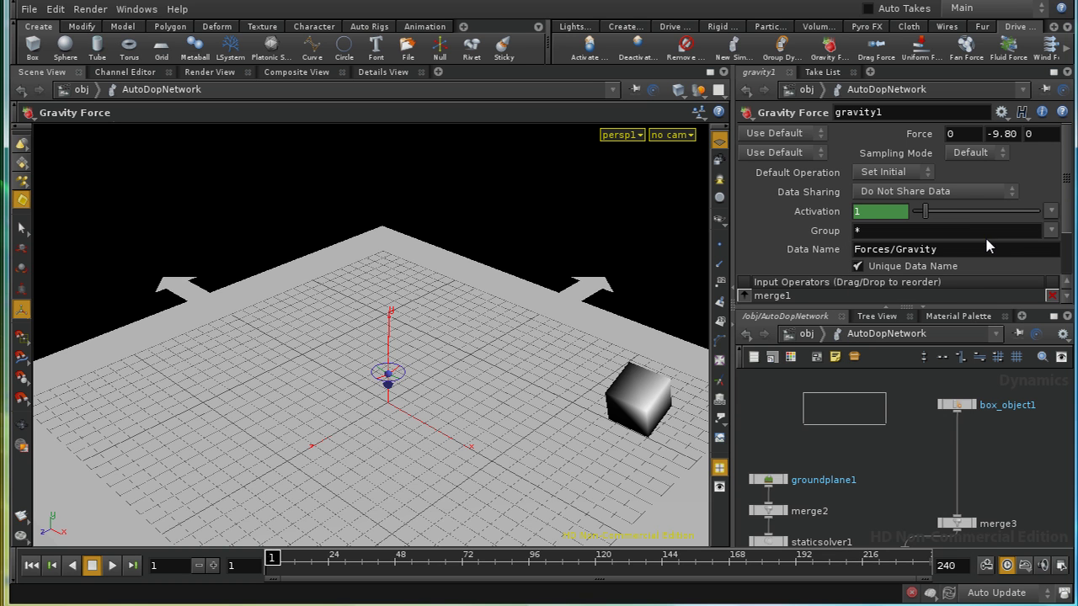
pyautogui.click(967, 450)
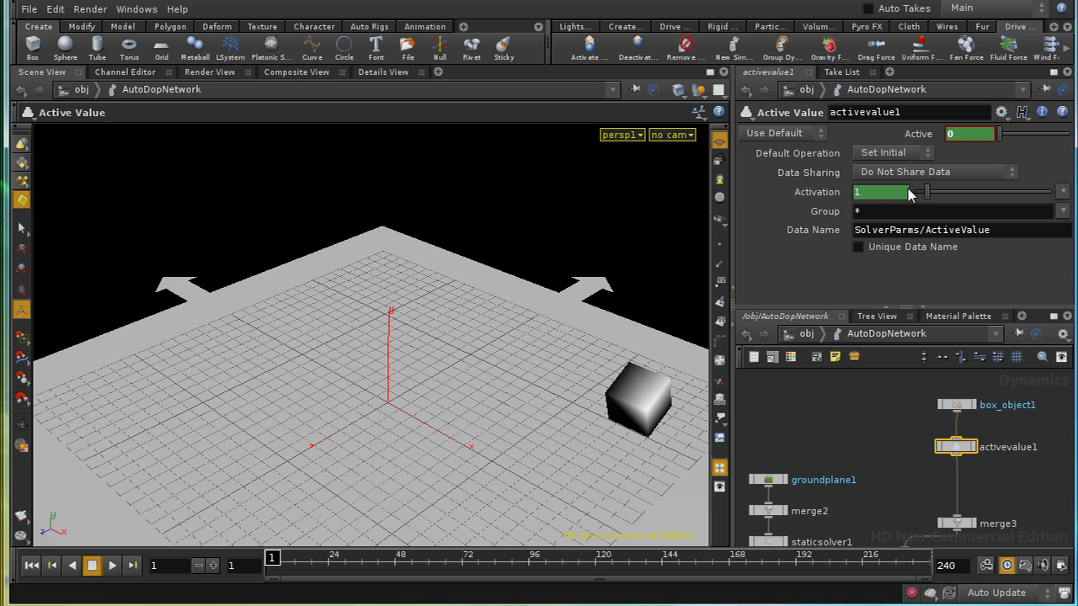
# Step: Go to frame 25 and key the Active parameter of activevalue1 at 1
pyautogui.click(169, 568)
pyautogui.write('25')
pyautogui.press('Return')
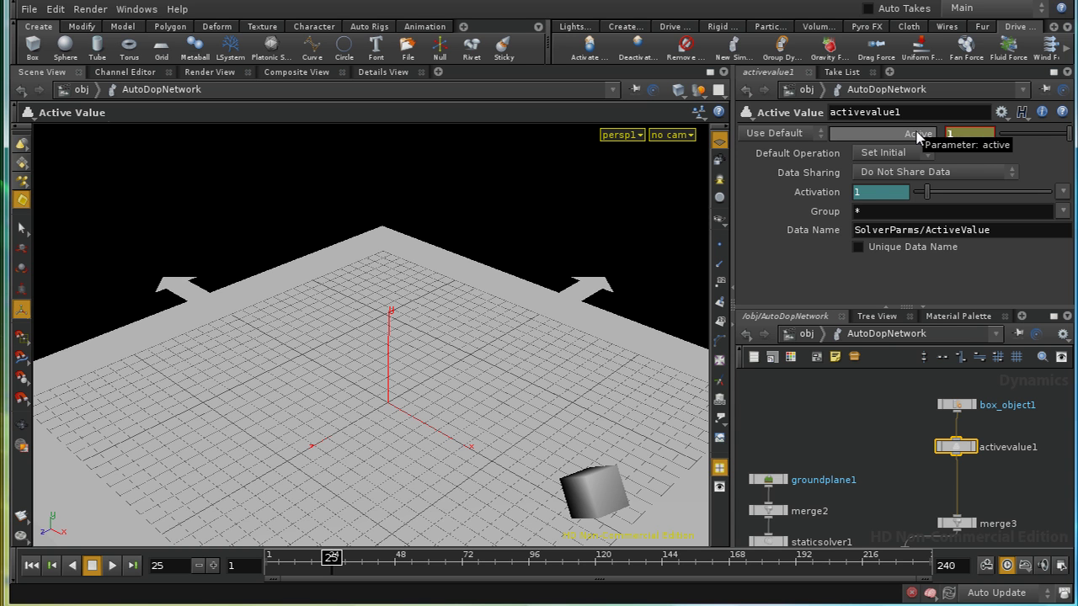
pyautogui.keyDown('alt'); pyautogui.click(925, 135); pyautogui.keyUp('alt')
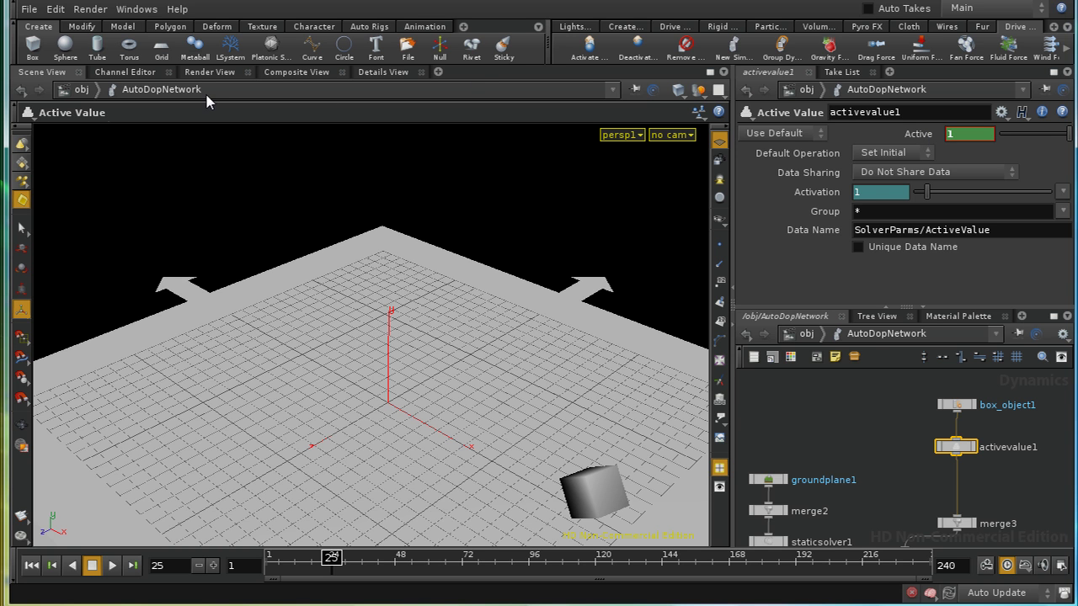
# Step: Show the Active channel's curve in the Channel Editor and set its segment function to constant()
pyautogui.click(125, 72)
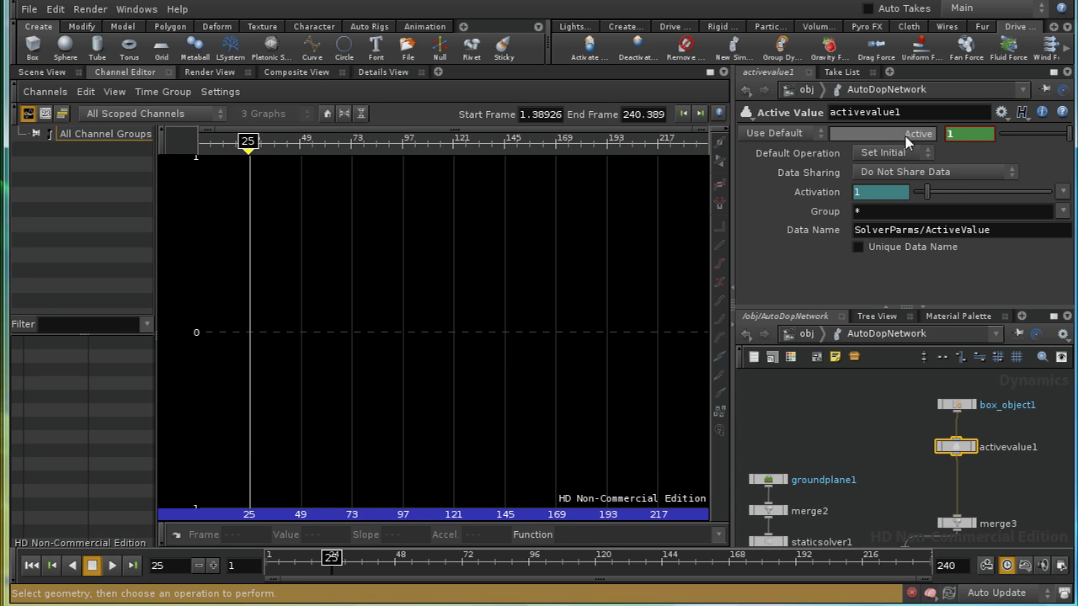
pyautogui.moveTo(376, 333); pyautogui.dragTo(377, 335)
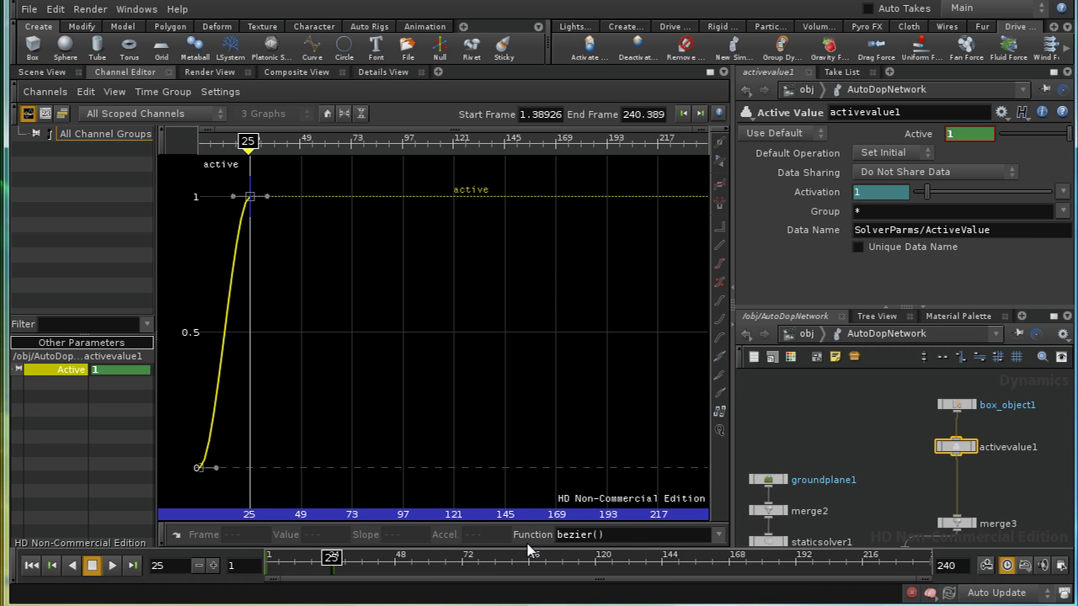
pyautogui.click(717, 536)
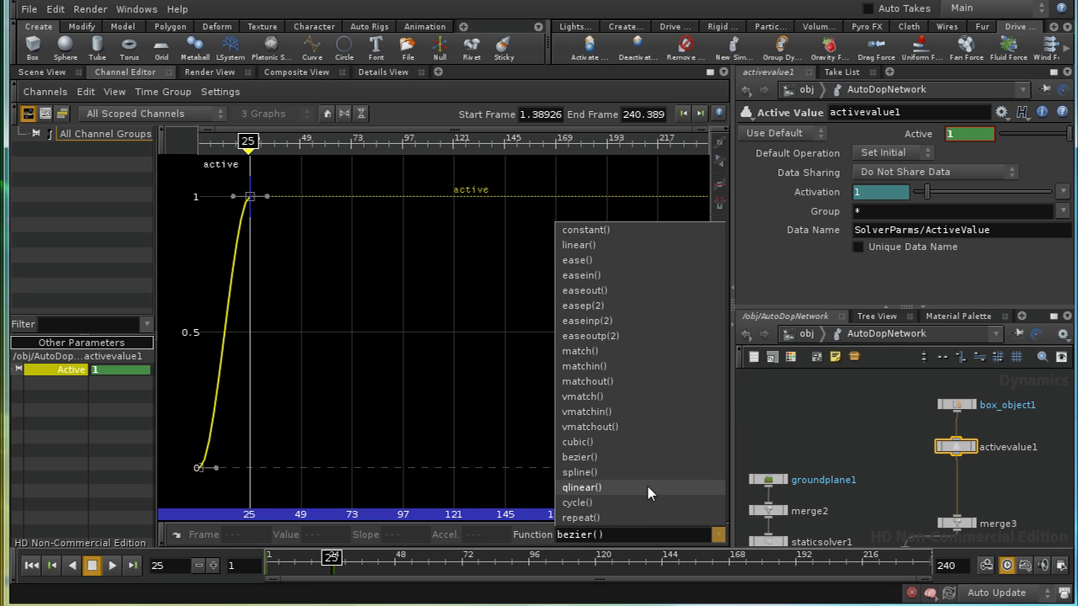
pyautogui.click(627, 240)
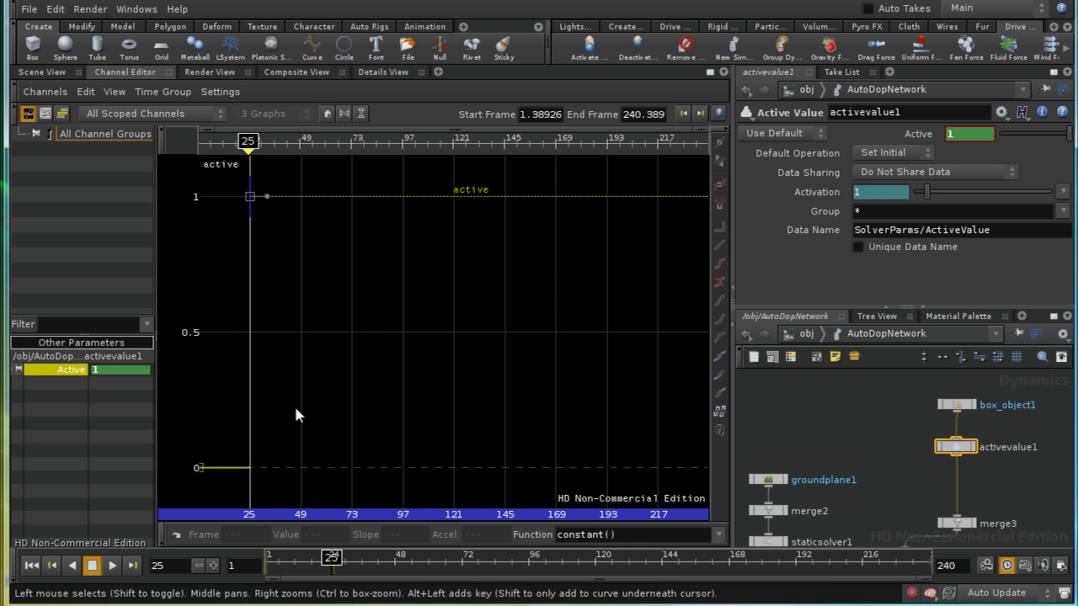
# Step: Return to the Scene View, play the simulation from frame 1 to check the box's activation, and rewind
pyautogui.click(42, 71)
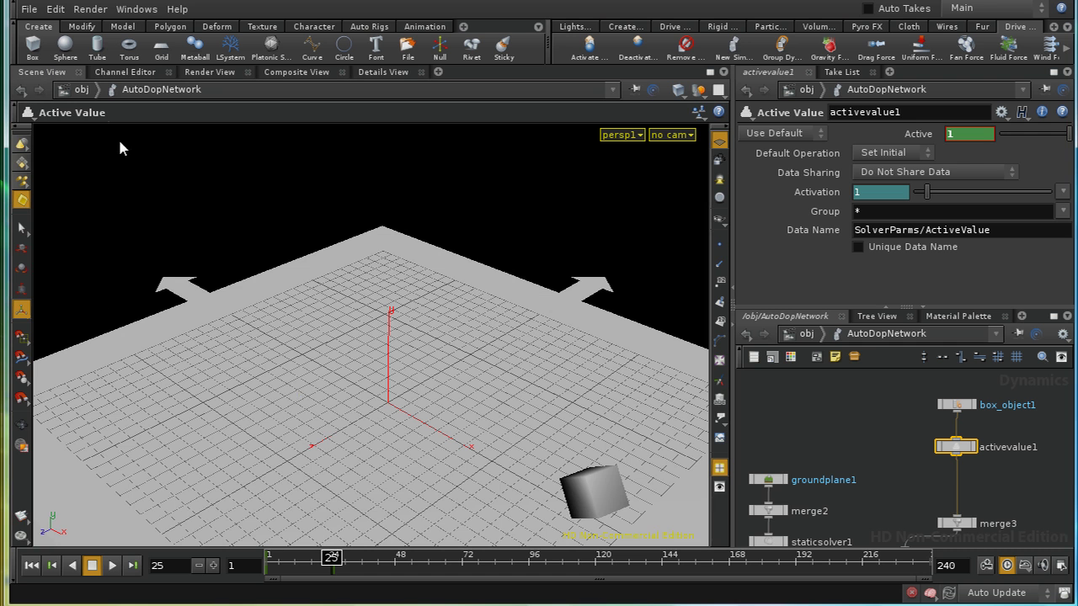
pyautogui.click(31, 565)
pyautogui.click(113, 565)
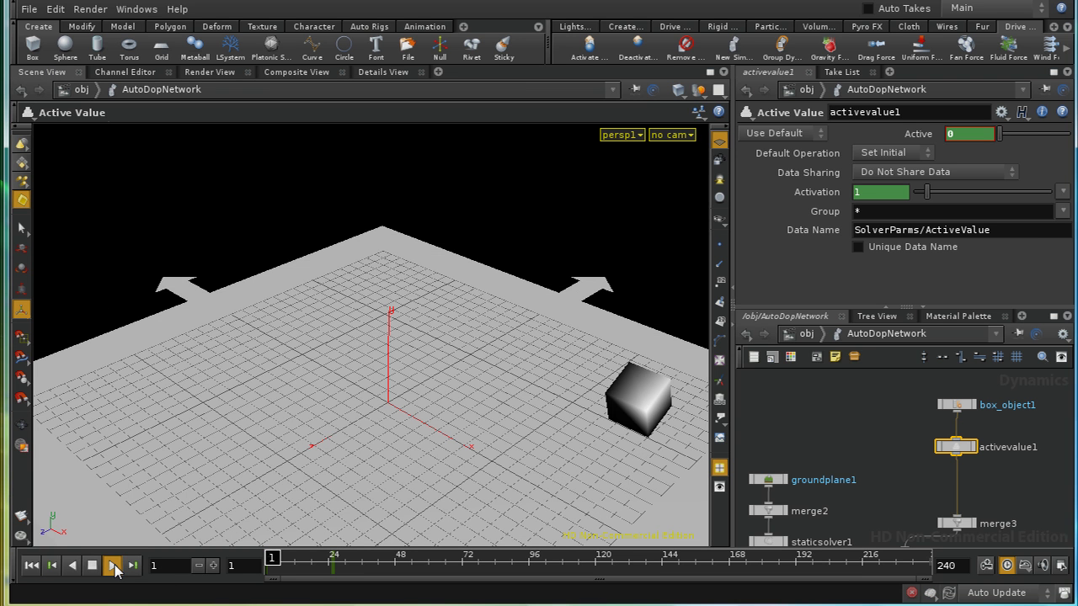
pyautogui.click(93, 566)
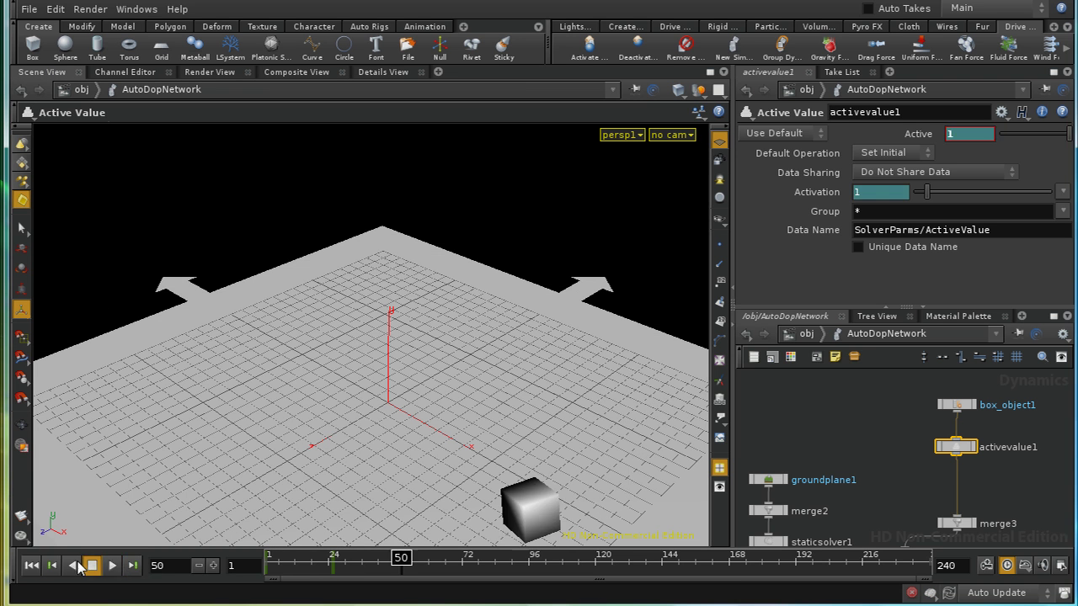
pyautogui.click(31, 565)
pyautogui.click(93, 566)
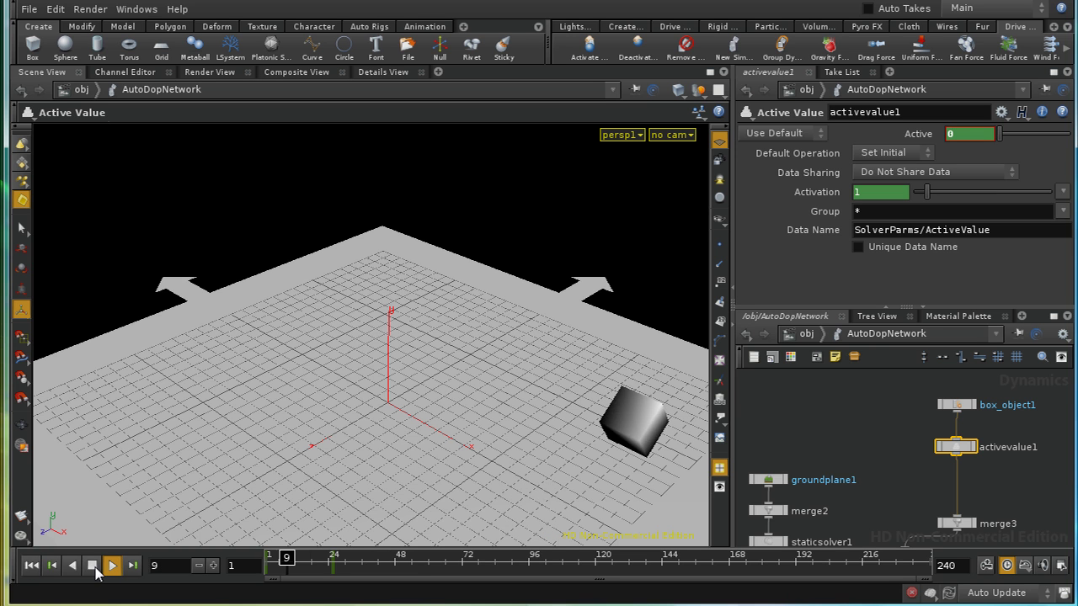
pyautogui.click(31, 565)
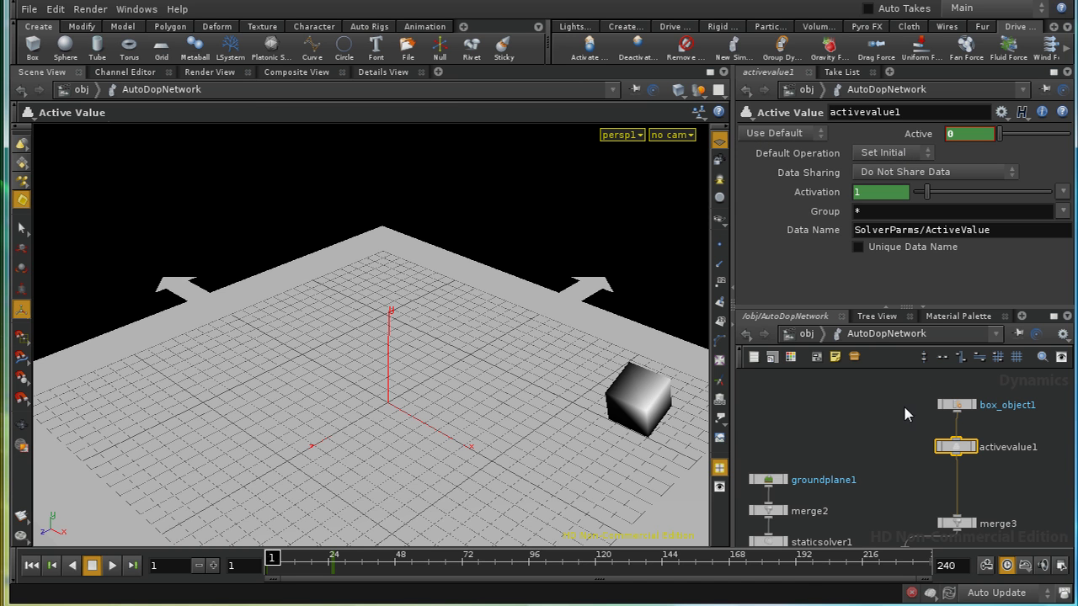
# Step: Set activevalue1's Default Operation to Set Always, test it by playing the simulation from frame 1, and rewind
pyautogui.click(881, 153)
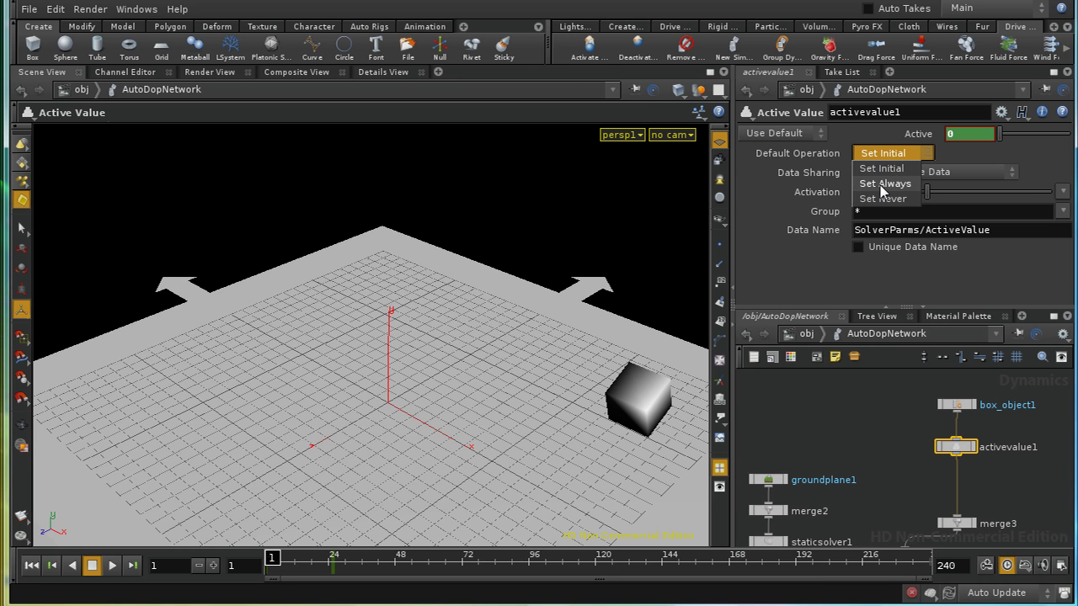
pyautogui.click(882, 184)
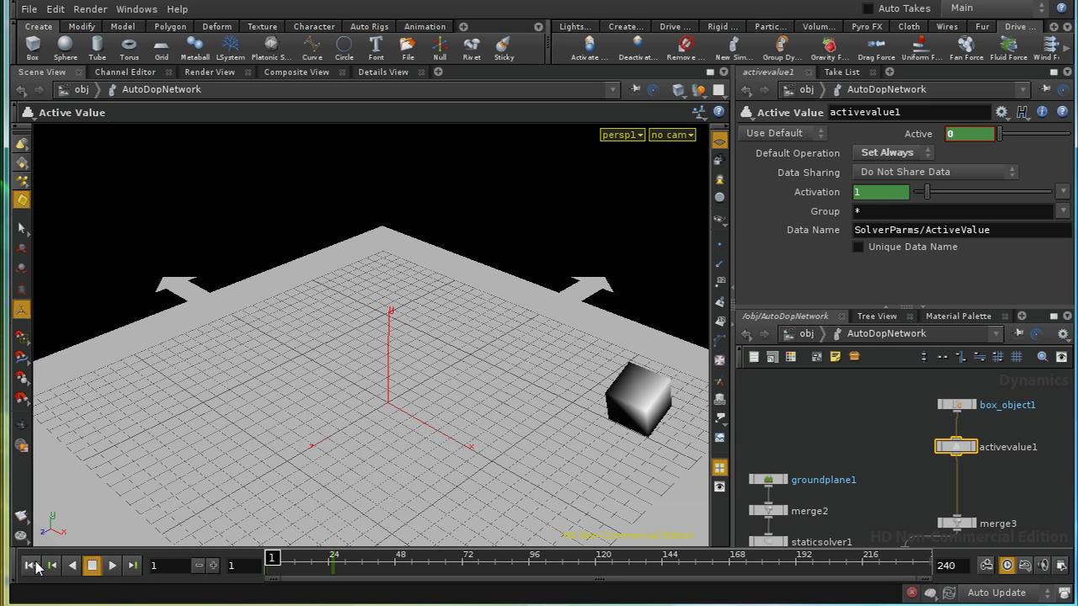
pyautogui.click(110, 565)
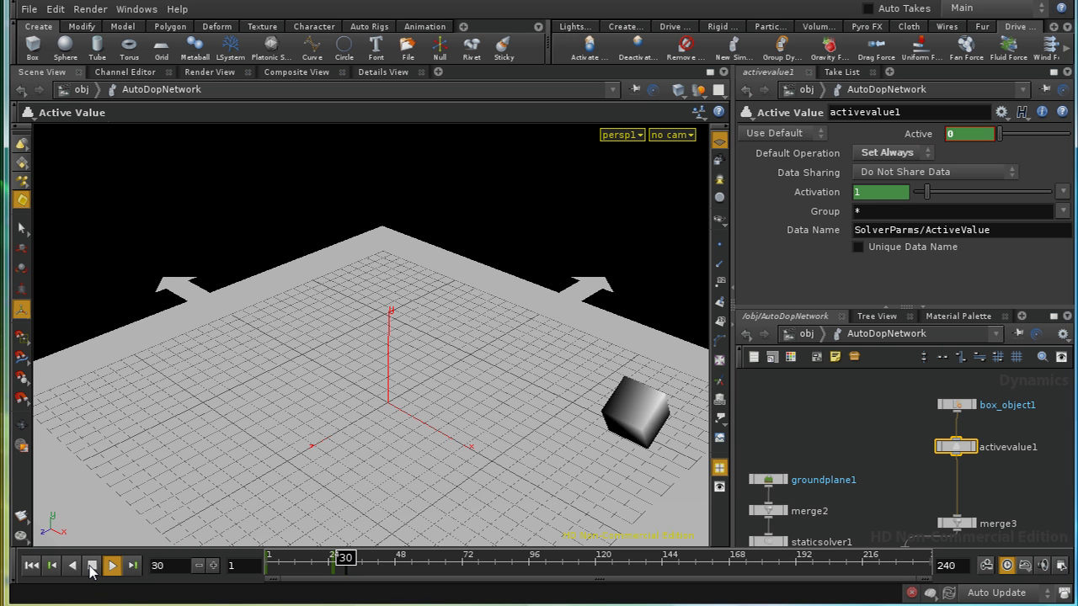
pyautogui.click(92, 568)
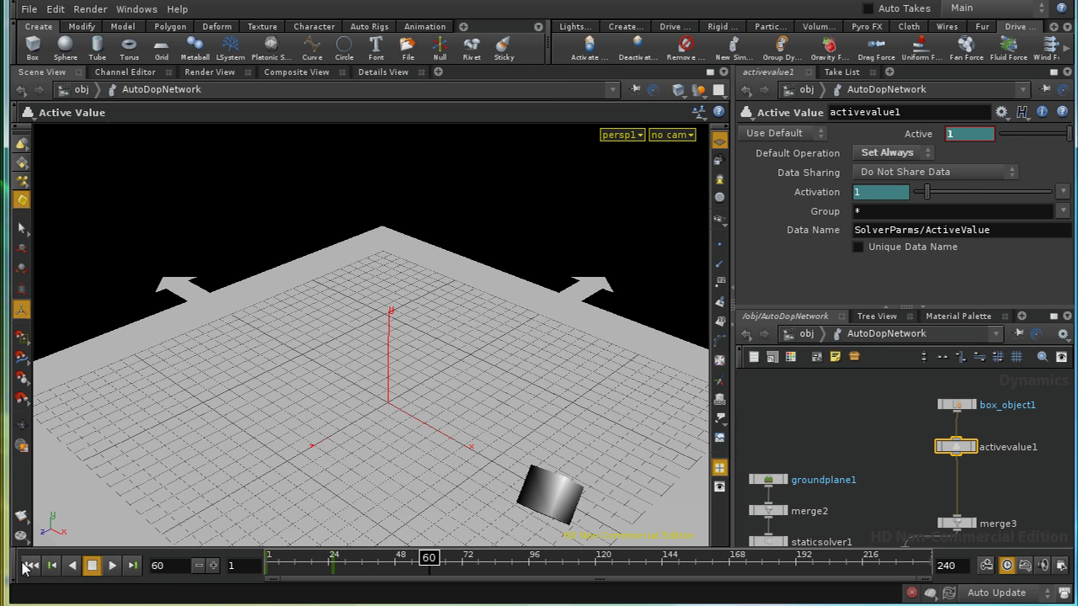
pyautogui.click(29, 566)
pyautogui.click(112, 566)
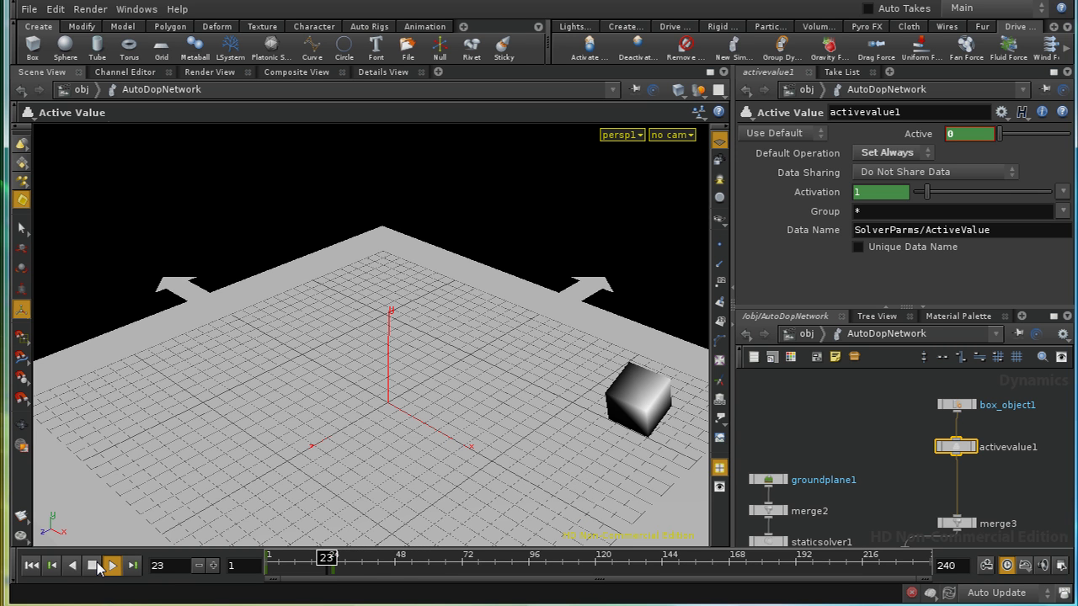
pyautogui.click(92, 565)
pyautogui.click(31, 565)
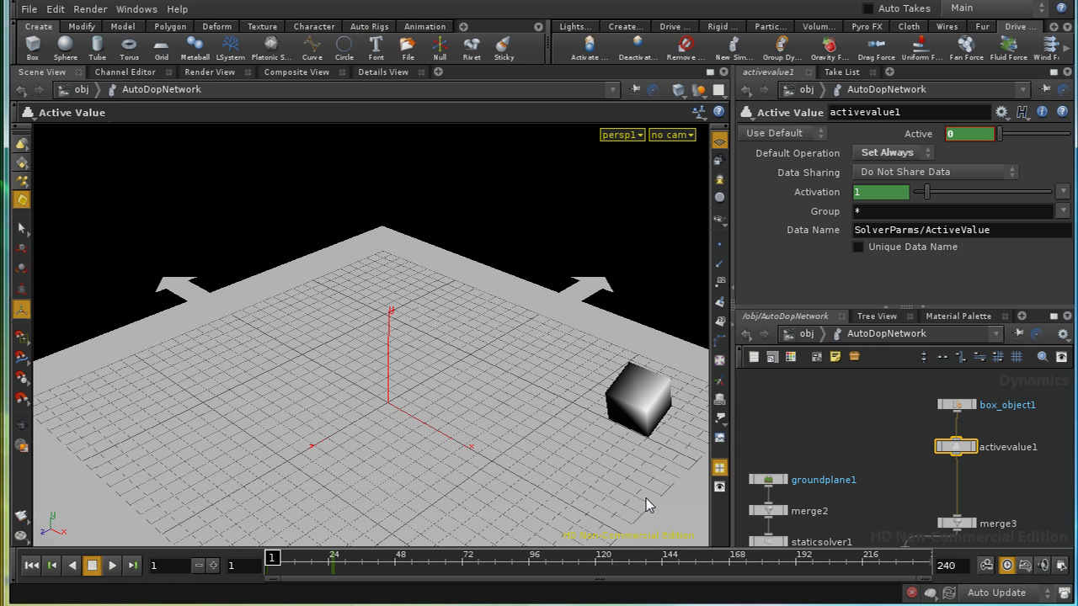
# Step: Rearrange activevalue1 and merge3 in the network to leave room between them for another node
pyautogui.moveTo(899, 490); pyautogui.dragTo(847, 459, button='middle')
pyautogui.moveTo(906, 495); pyautogui.dragTo(906, 469)
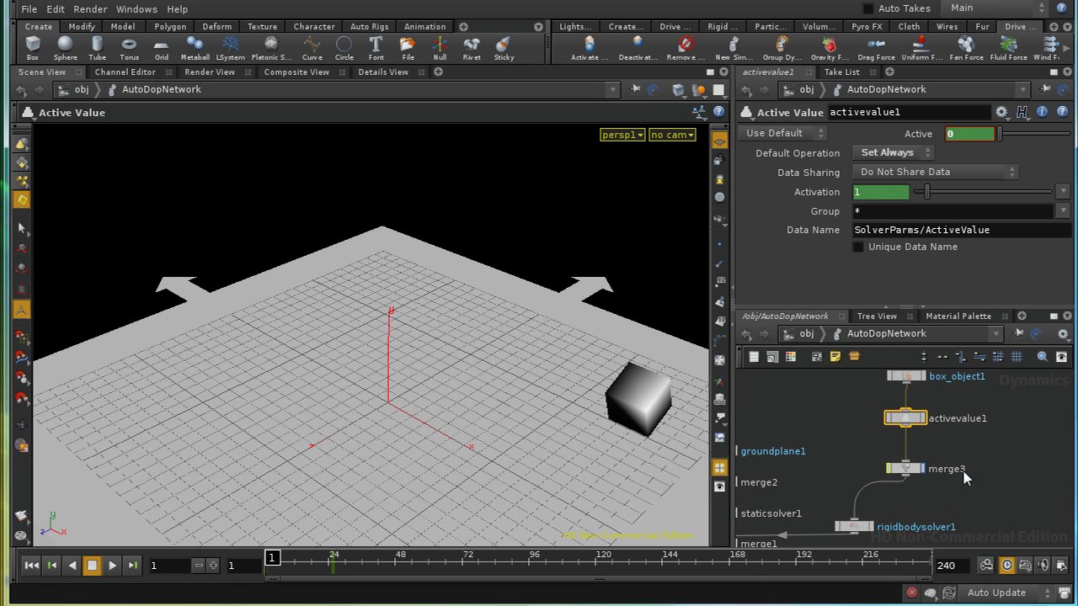
pyautogui.moveTo(993, 418); pyautogui.dragTo(972, 520, button='middle')
pyautogui.moveTo(903, 444); pyautogui.dragTo(905, 407)
pyautogui.moveTo(906, 484); pyautogui.dragTo(906, 446)
pyautogui.moveTo(958, 496); pyautogui.dragTo(891, 459, button='middle')
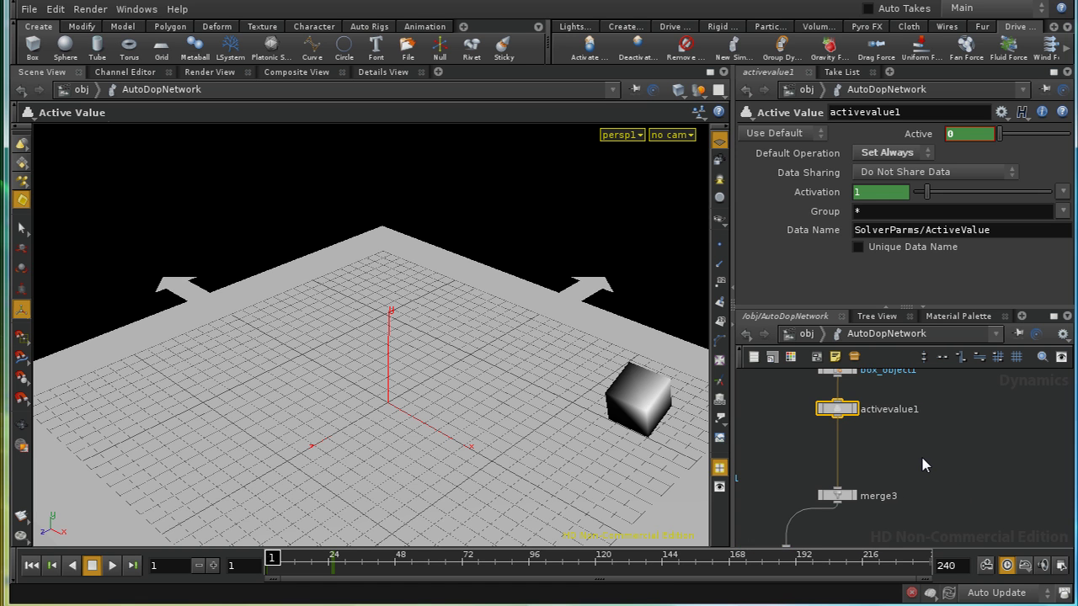
# Step: Add an RBD State node to the network beside the connection between activevalue1 and merge3
pyautogui.press('Tab')
pyautogui.write('RBD')
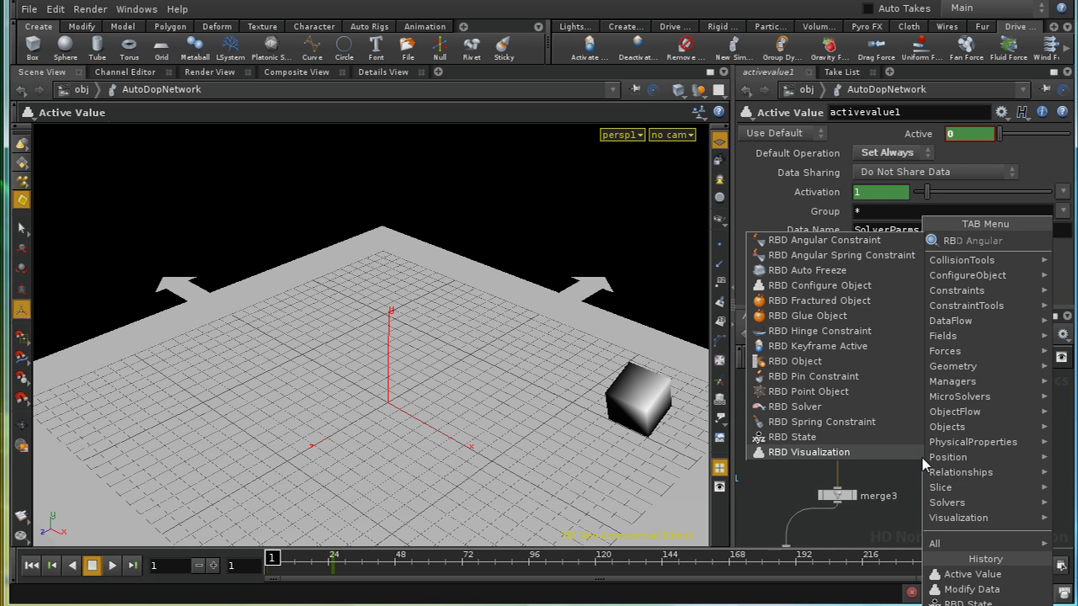
pyautogui.click(795, 437)
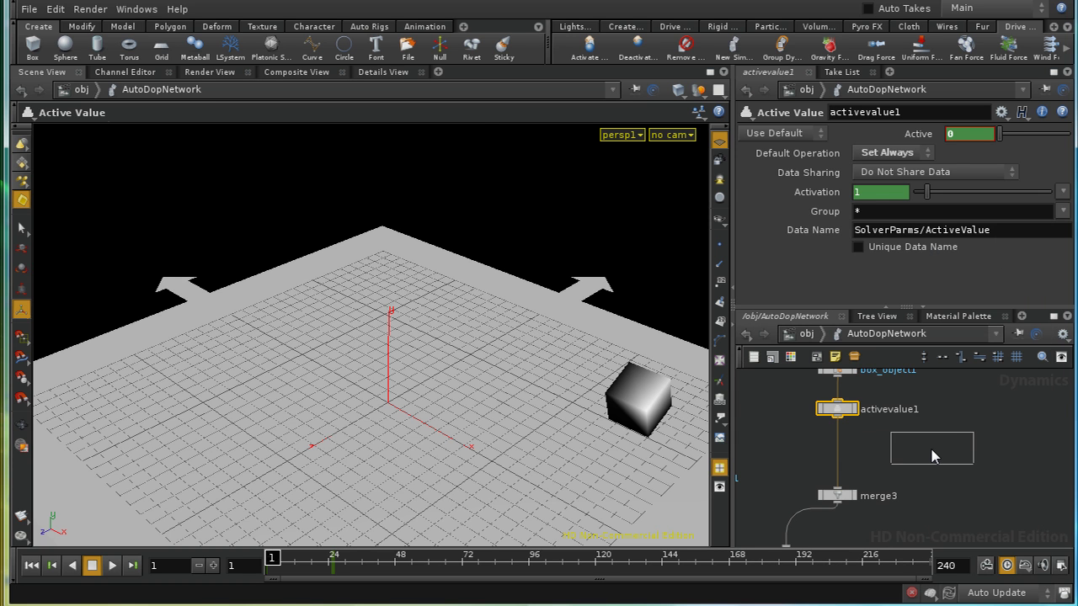
pyautogui.click(931, 448)
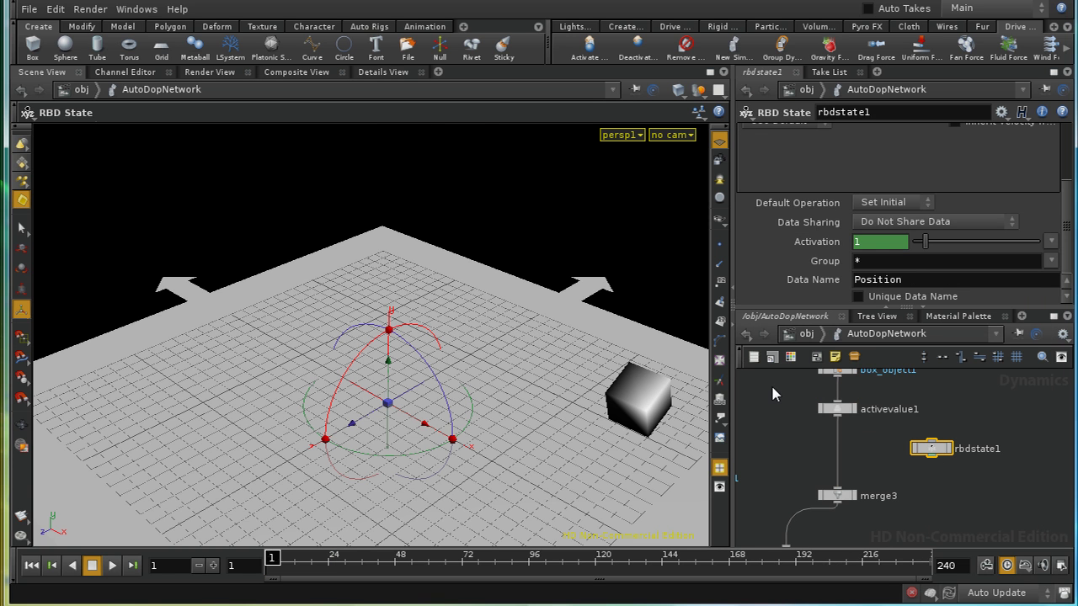
# Step: Show box_object1's Position data in the Details View, and insert rbdstate1 between activevalue1 and merge3
pyautogui.click(382, 73)
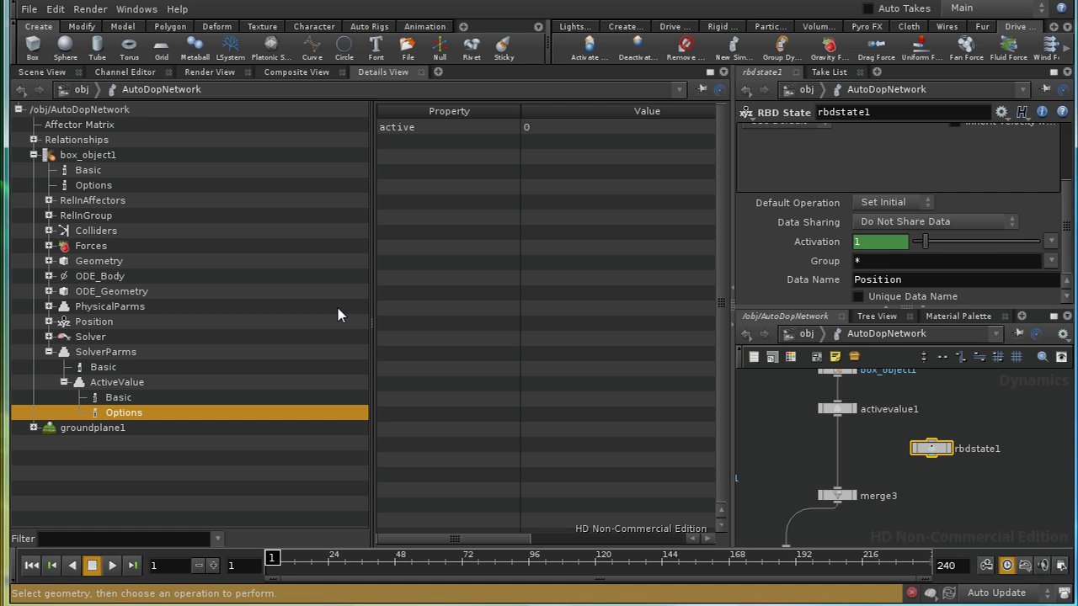
pyautogui.click(84, 324)
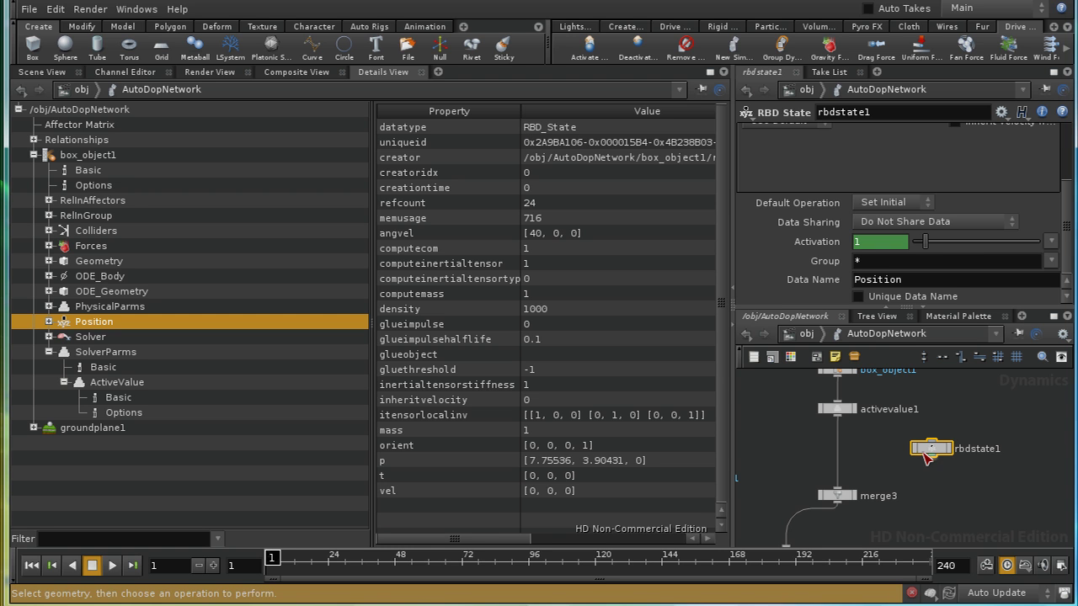
pyautogui.moveTo(930, 452); pyautogui.dragTo(845, 453)
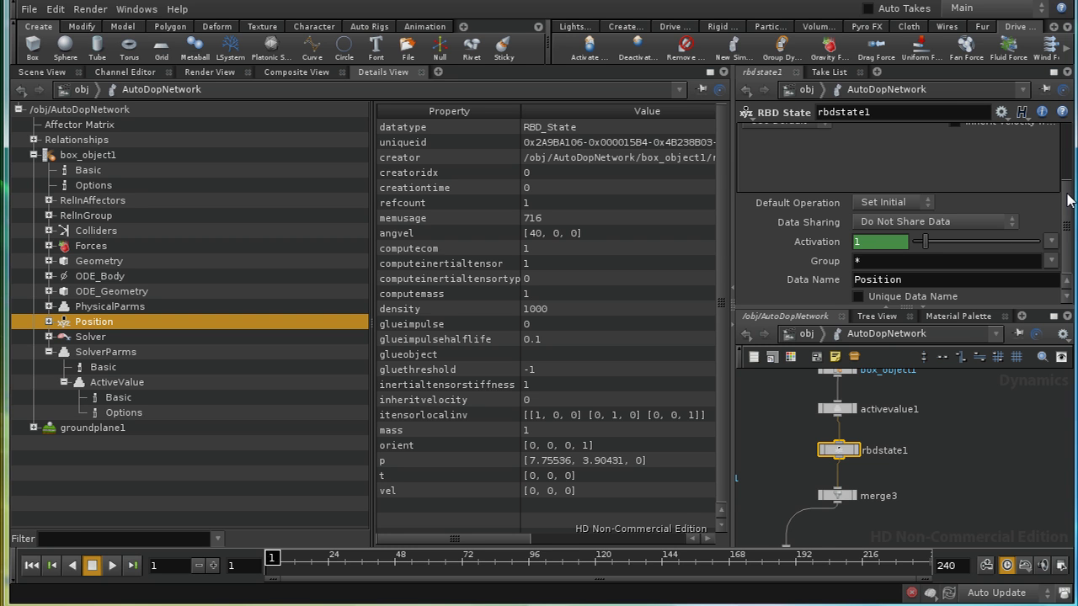
# Step: Bring up rbdstate1's State parameters and examine the Options record under box_object1's Position data
pyautogui.moveTo(1068, 202); pyautogui.dragTo(1059, 134)
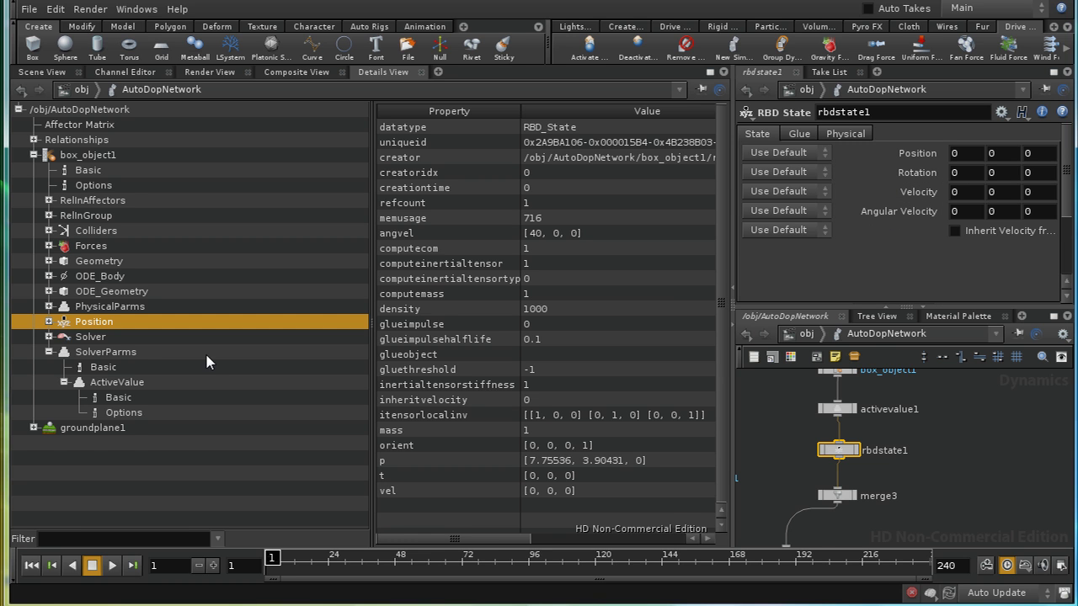
pyautogui.click(49, 322)
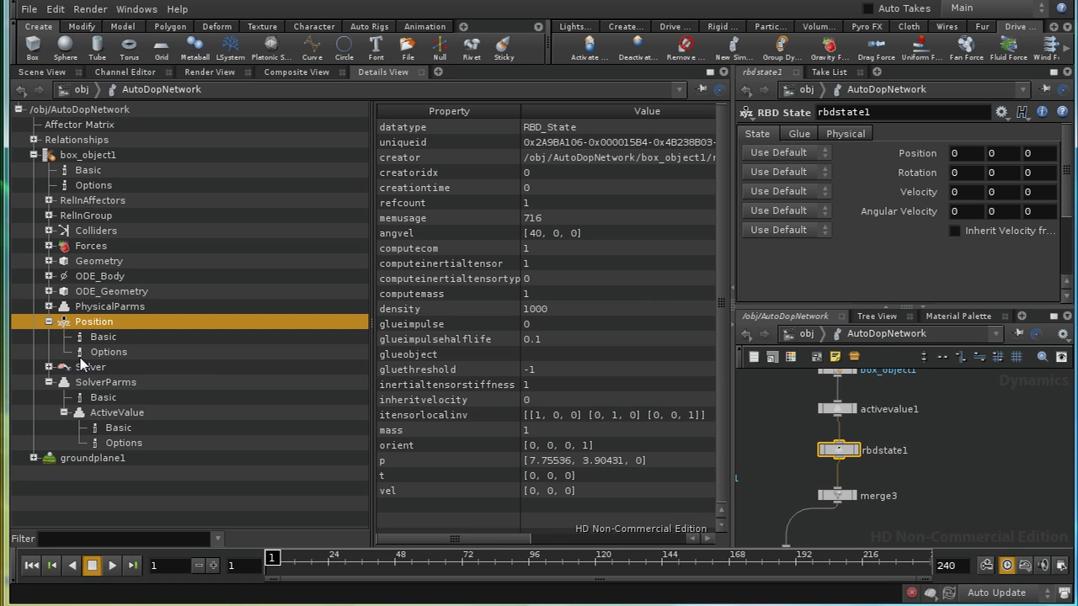
pyautogui.click(108, 354)
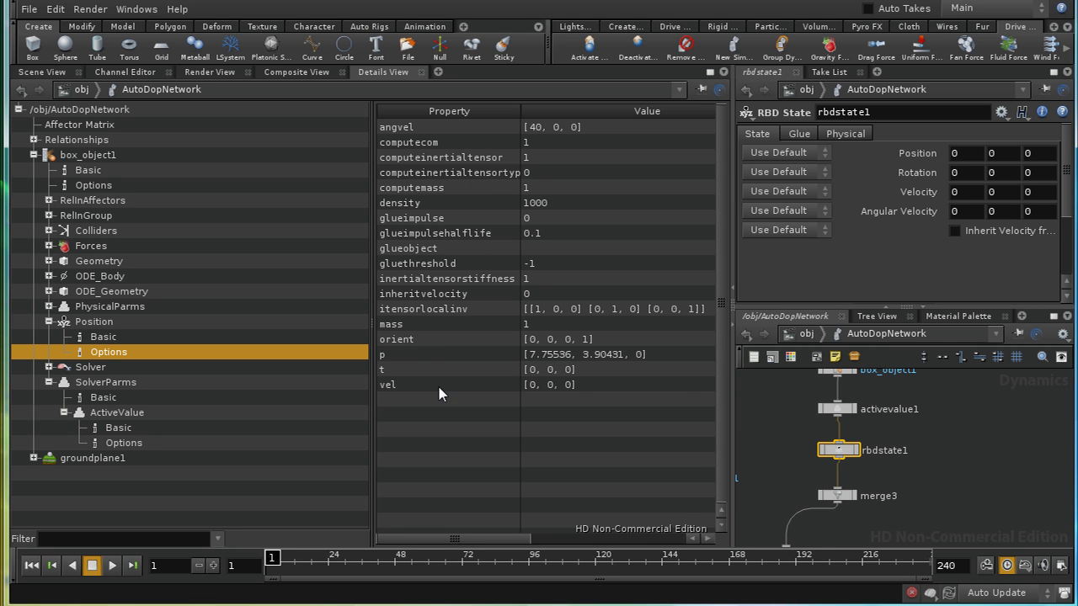
# Step: Set rbdstate1's Position operation to Set Always and enter the expression $tx - 0.1 for Position X
pyautogui.click(824, 153)
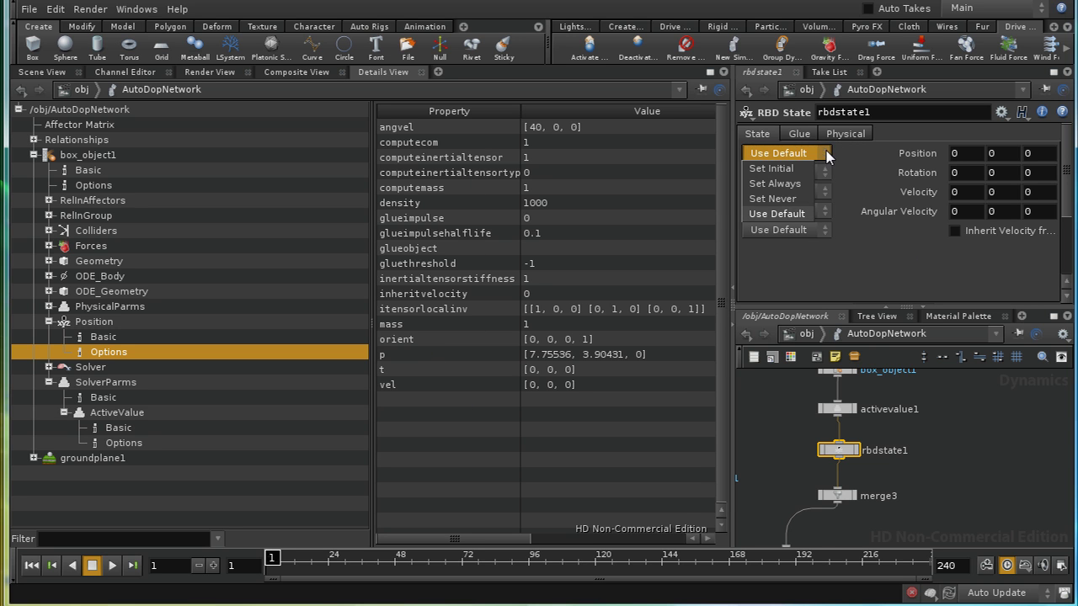
pyautogui.click(797, 182)
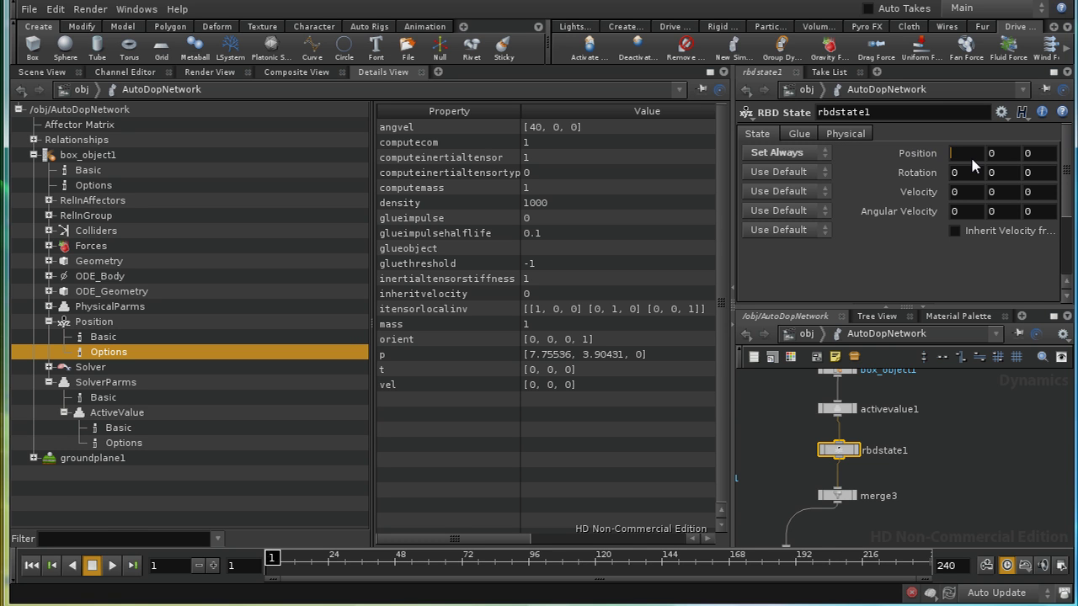
pyautogui.write('$tx')
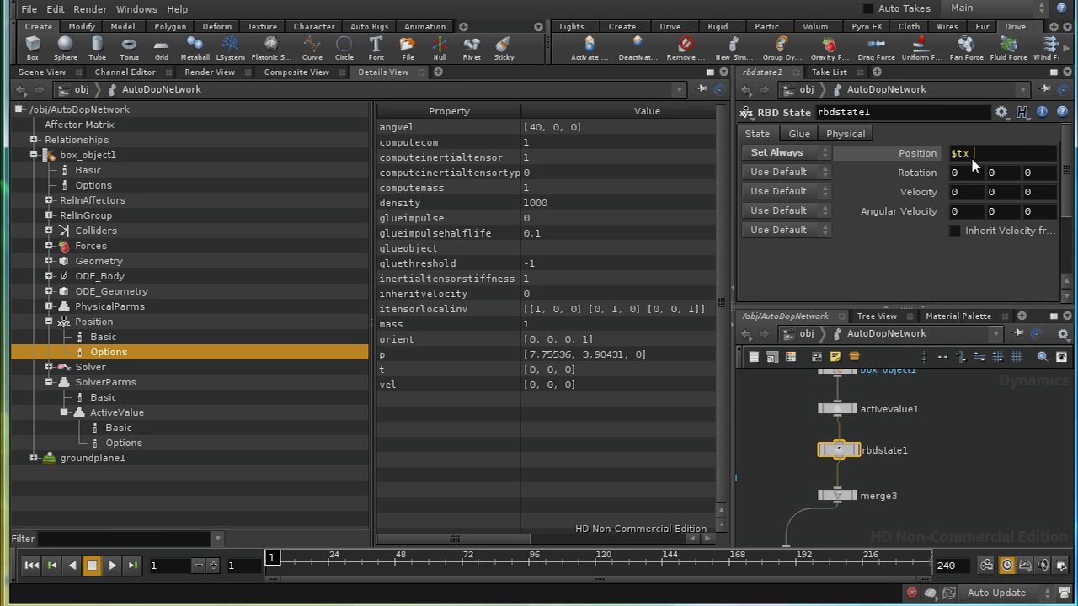
pyautogui.write(' - 0.1')
pyautogui.press('Return')
# Step: Return to the Scene View, play the simulation to check the box's sideways motion, and rewind to frame 1
pyautogui.click(46, 73)
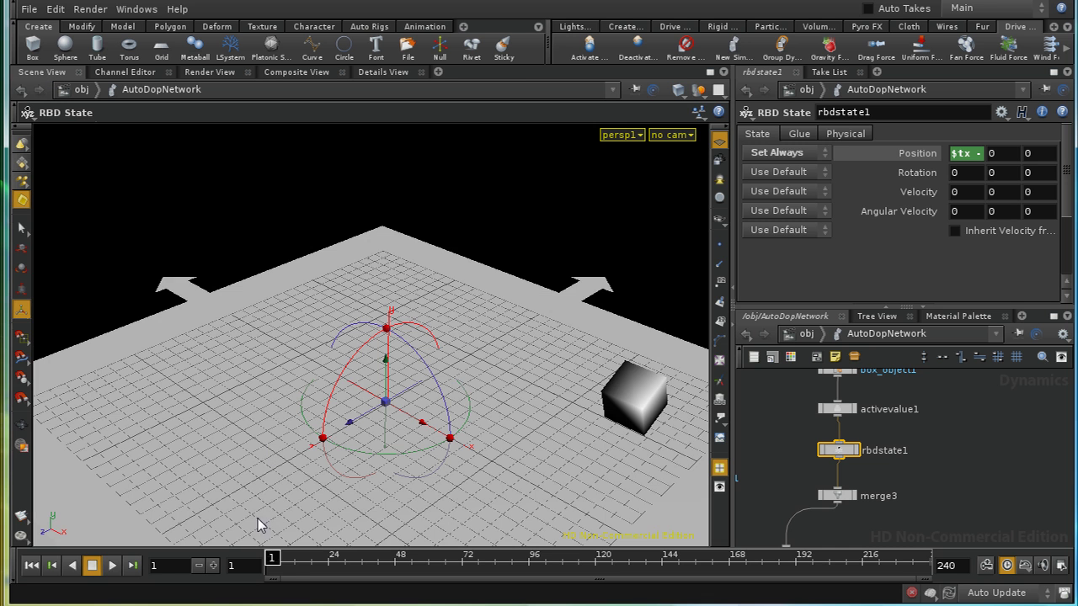
pyautogui.click(112, 566)
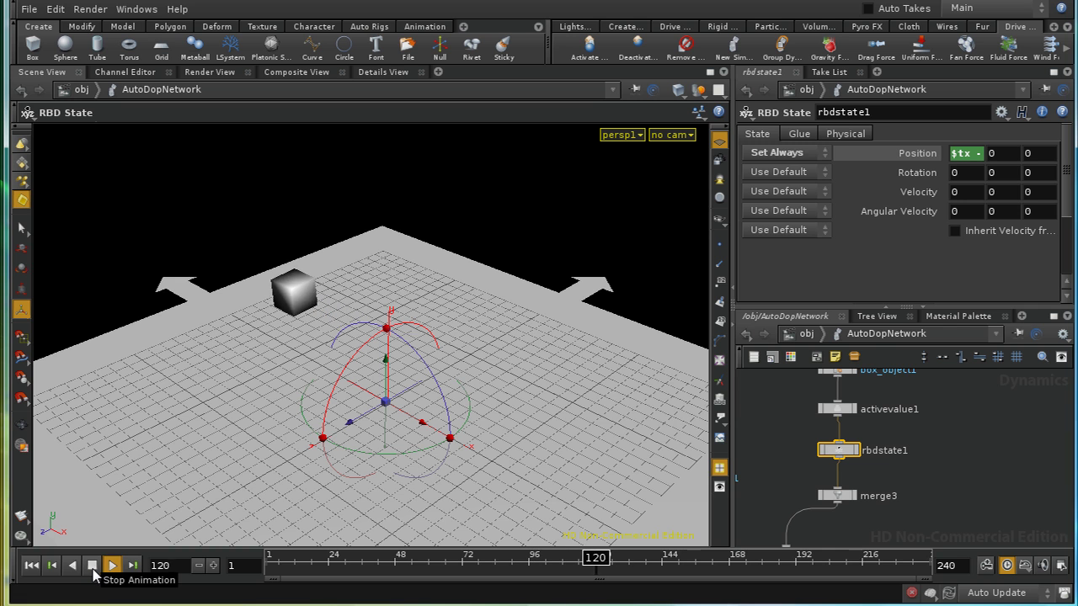
pyautogui.click(92, 567)
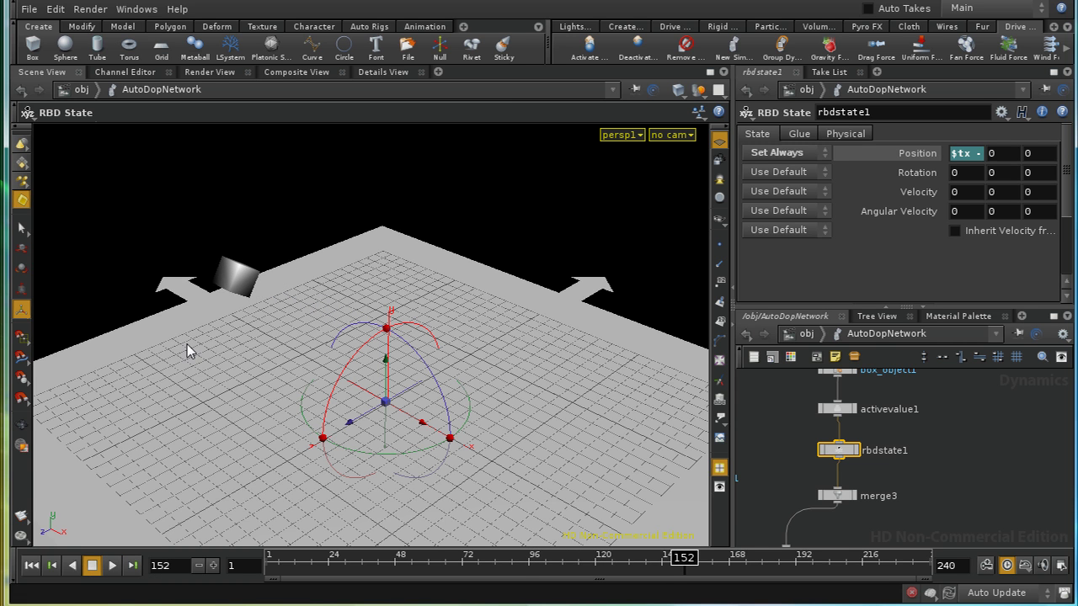
pyautogui.click(31, 565)
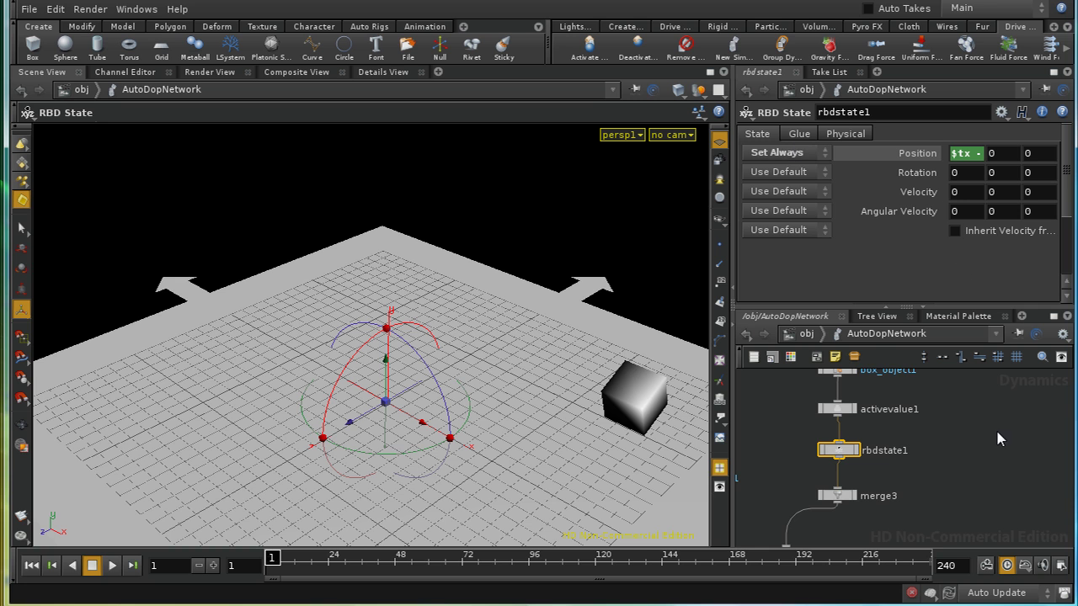
# Step: Compare the parameters of activevalue1 and rbdstate1, and remove rbdstate1's Activation expression by clearing it and deleting its channels
pyautogui.moveTo(995, 428); pyautogui.dragTo(975, 480, button='middle')
pyautogui.click(831, 453)
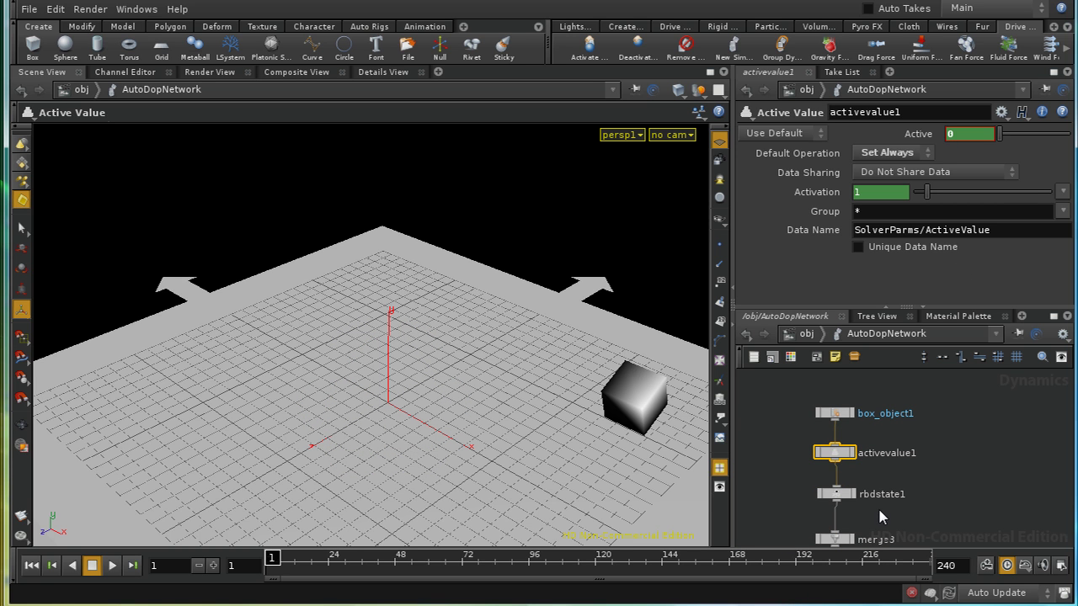
pyautogui.click(835, 494)
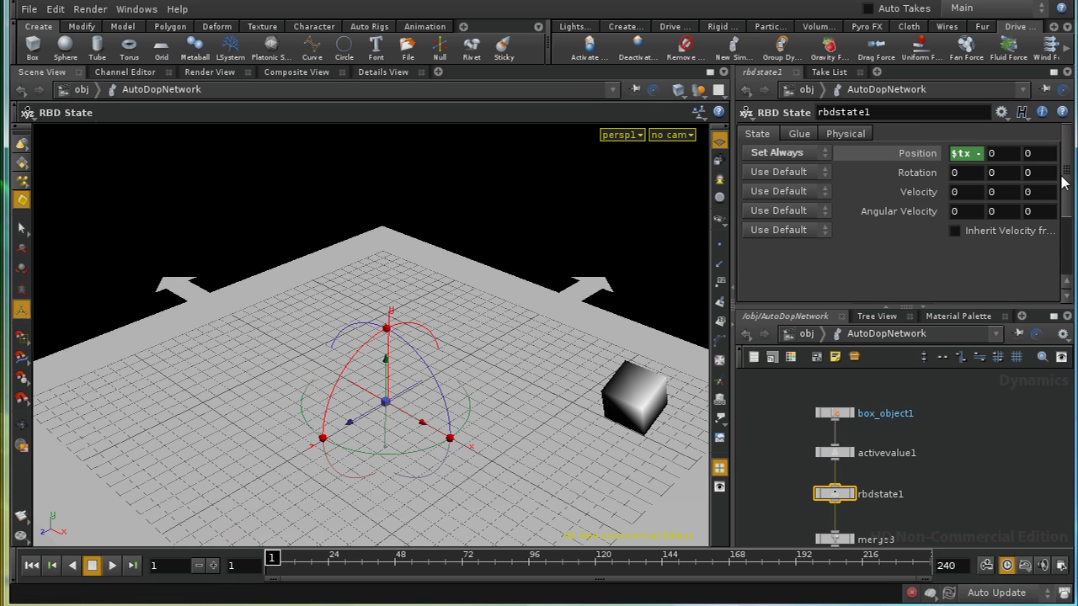
pyautogui.scroll(-4, 1063, 181)
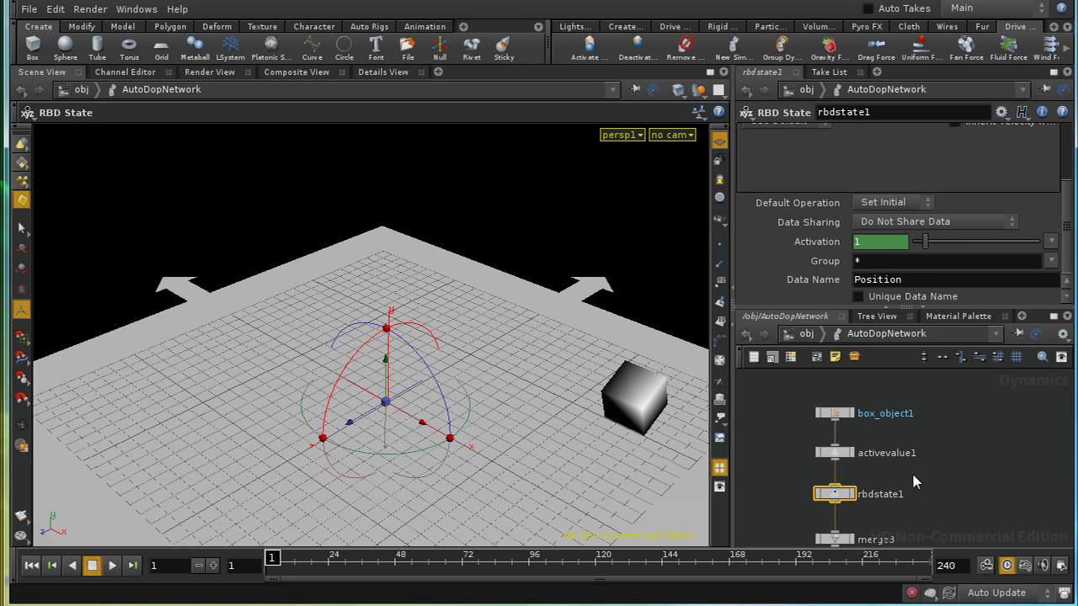
pyautogui.moveTo(912, 479); pyautogui.dragTo(990, 449, button='middle')
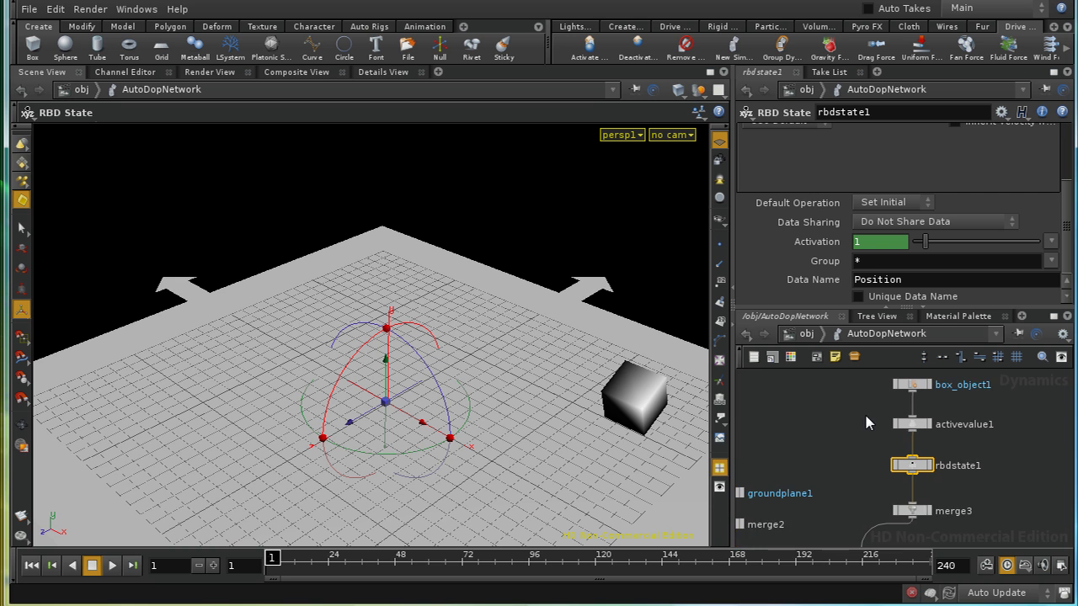
pyautogui.moveTo(863, 412); pyautogui.dragTo(844, 433, button='middle')
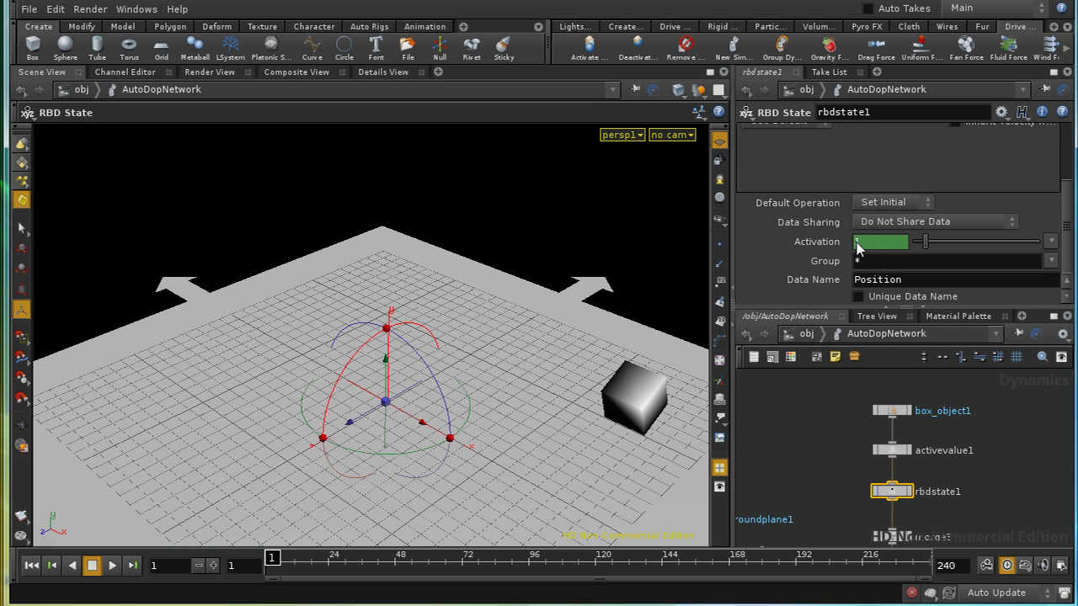
pyautogui.click(822, 242)
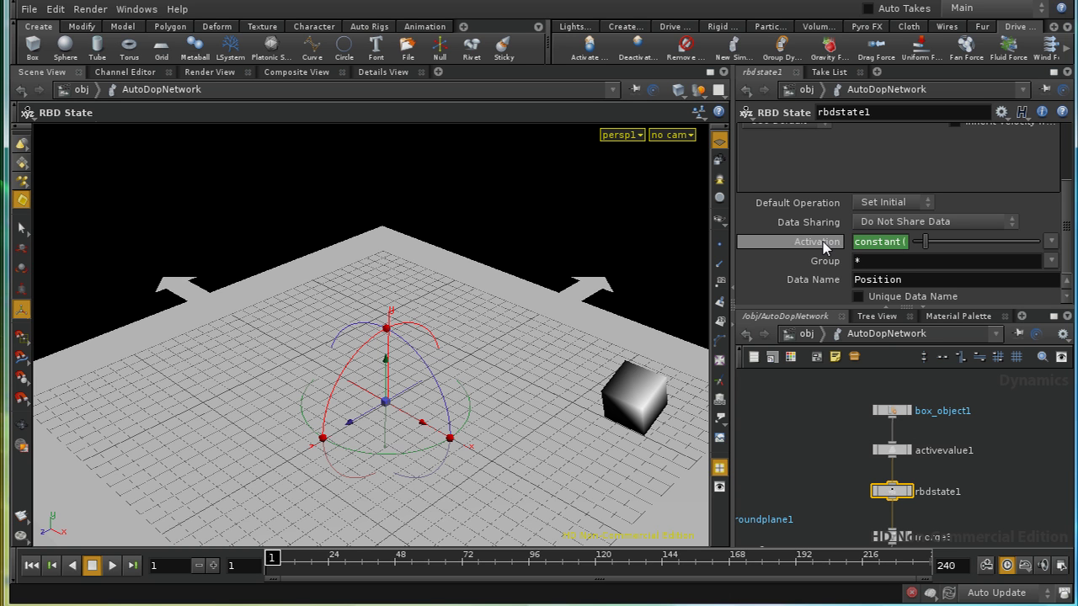
pyautogui.click(915, 244)
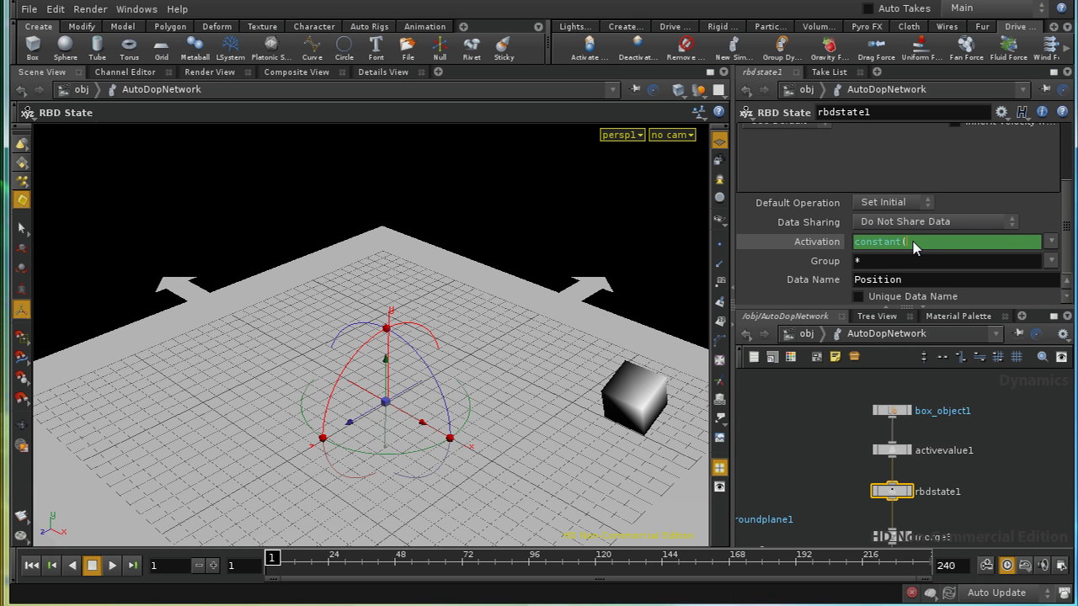
pyautogui.press('BackSpace')
pyautogui.press('BackSpace')
pyautogui.press('BackSpace')
pyautogui.press('BackSpace')
pyautogui.press('BackSpace')
pyautogui.press('BackSpace')
pyautogui.press('BackSpace')
pyautogui.press('BackSpace')
pyautogui.press('BackSpace')
pyautogui.press('BackSpace')
pyautogui.rightClick(804, 246)
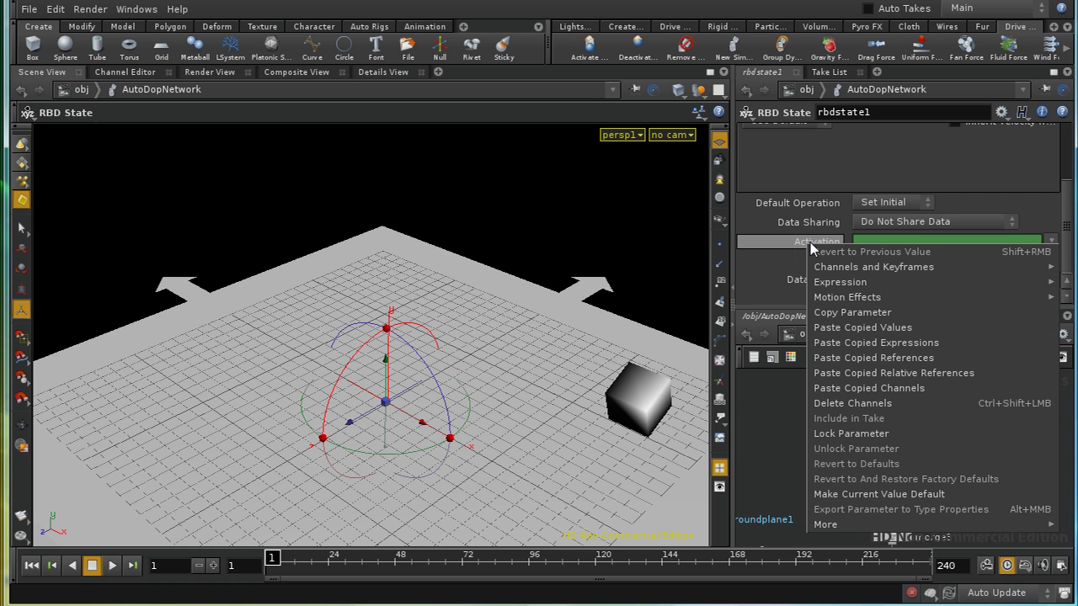
pyautogui.click(874, 404)
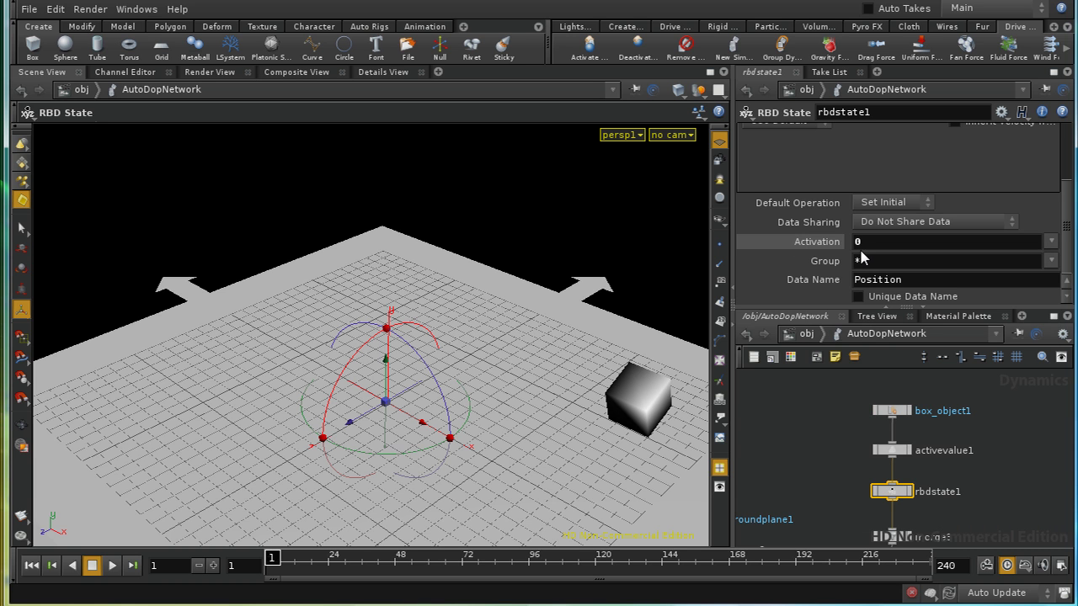
# Step: Start rbdstate1's Activation expression with the dopoption( function, and show the data tree in the Details View with Position collapsed
pyautogui.click(895, 246)
pyautogui.write('dop')
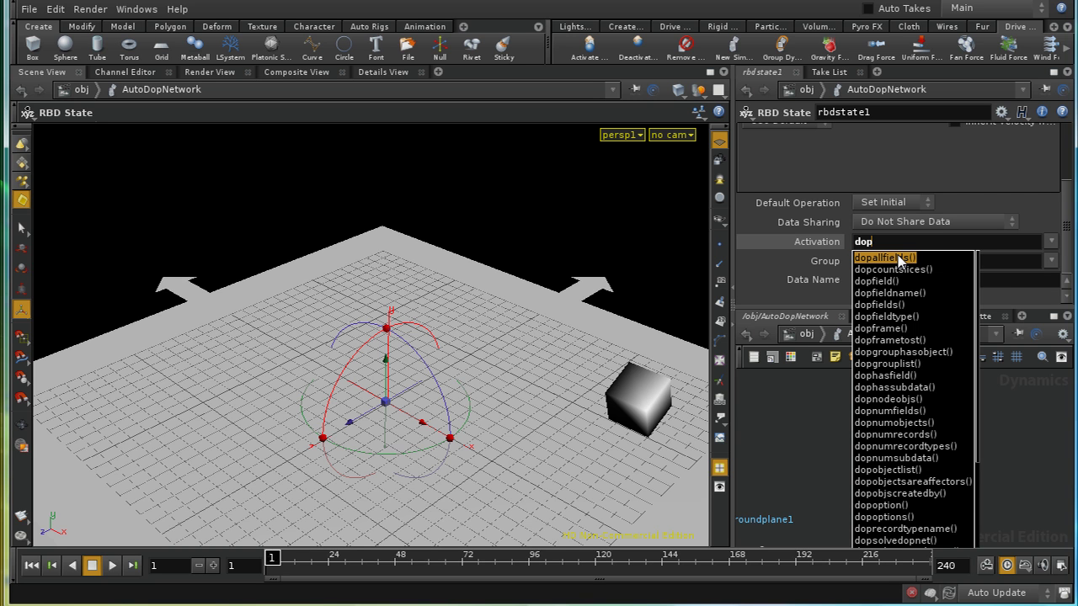
pyautogui.write('option')
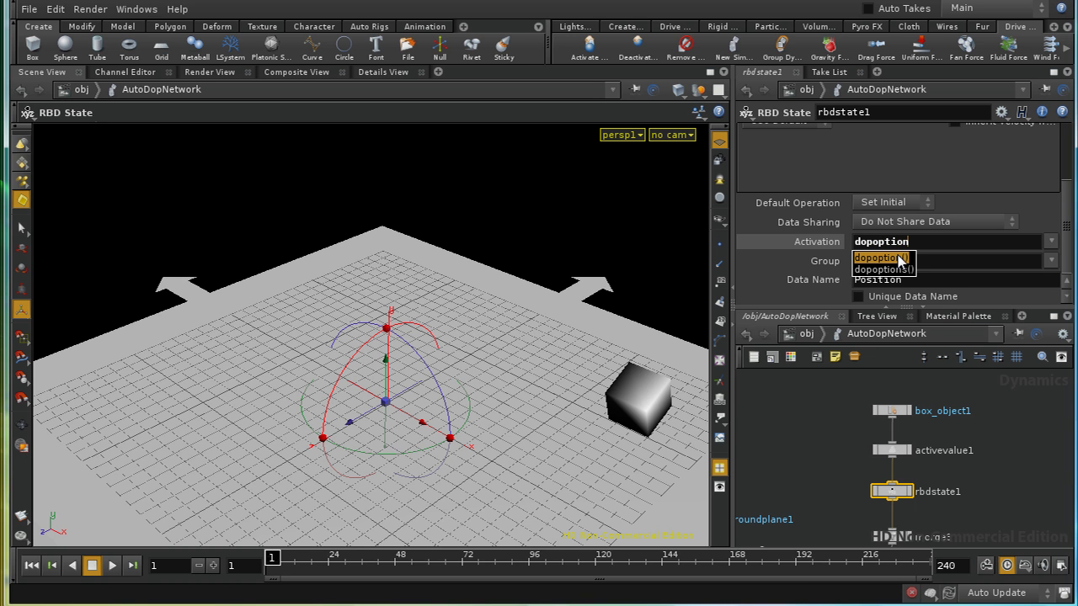
pyautogui.click(899, 260)
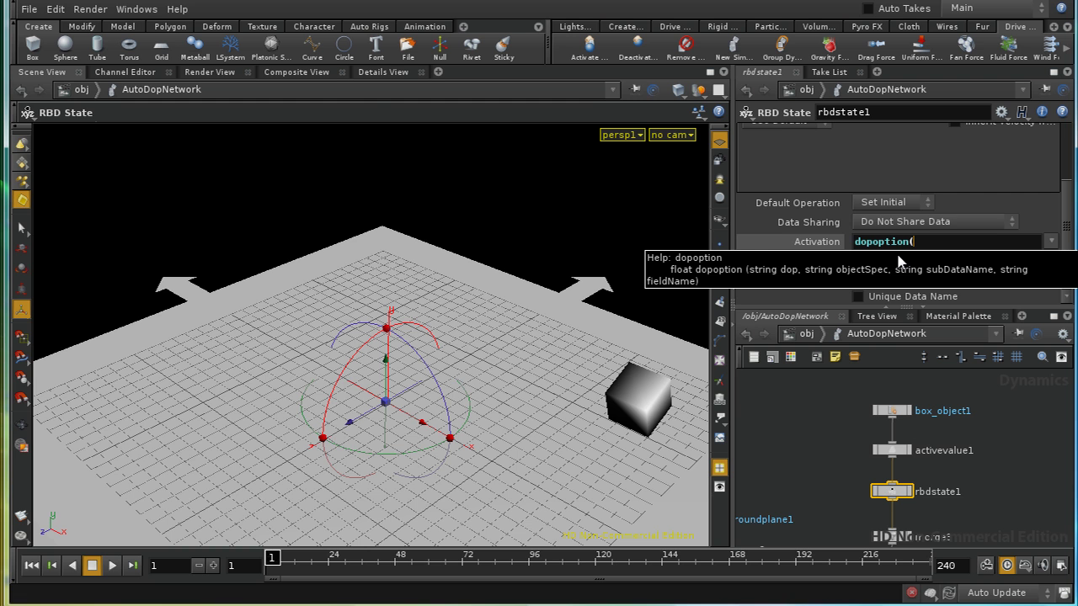
pyautogui.click(383, 73)
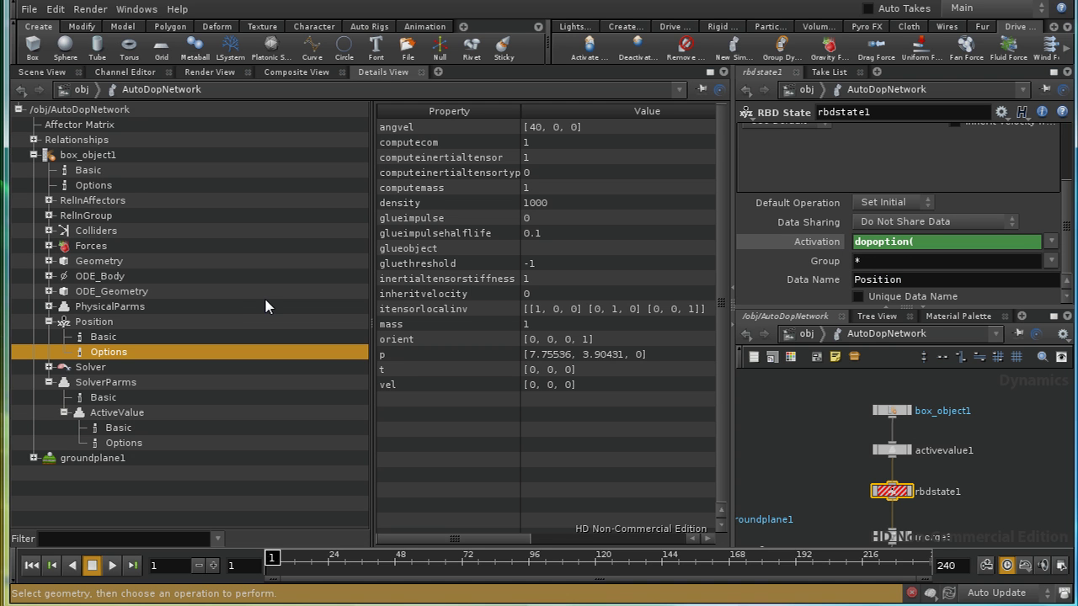
pyautogui.click(49, 321)
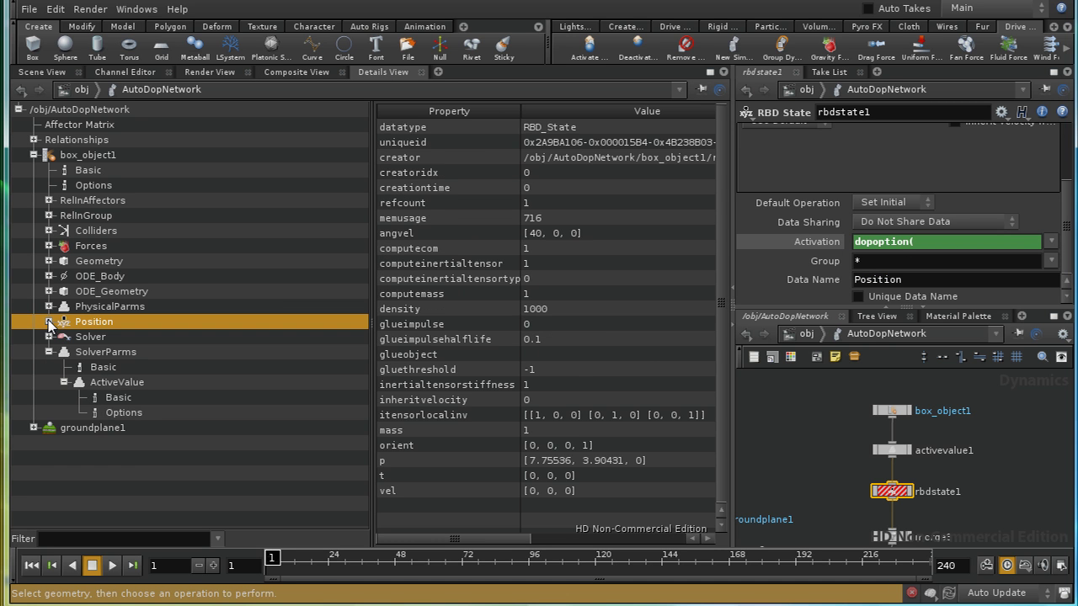
# Step: Complete rbdstate1's Activation expression as dopoption($DOPNET, $OBJID, "SolverParms/ActiveValue","active")
pyautogui.click(920, 244)
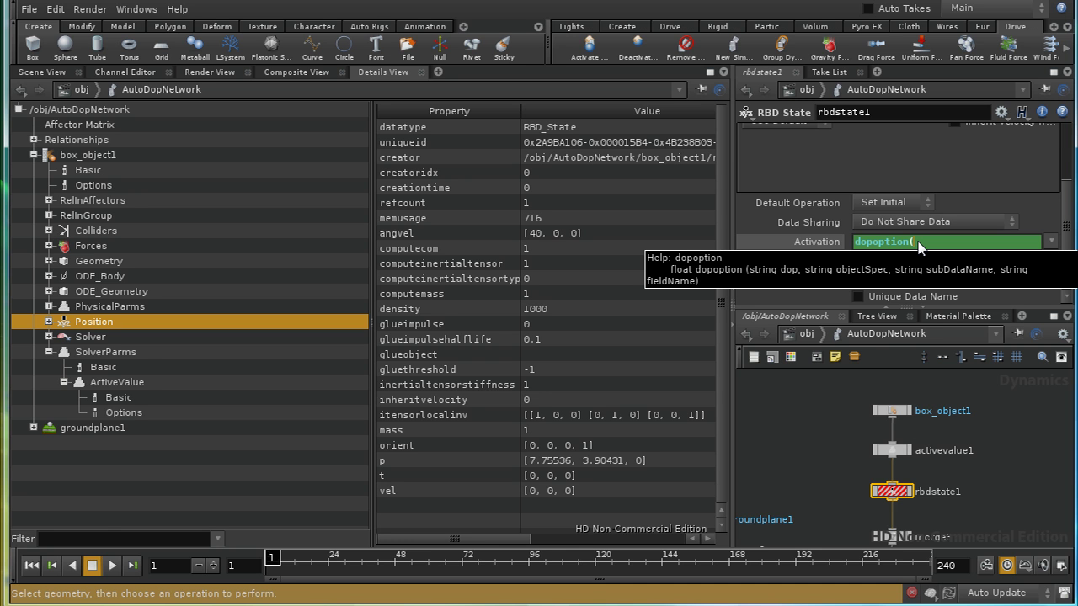
pyautogui.write('ET, $O')
pyautogui.write('BJID, "')
pyautogui.write('SolverParms')
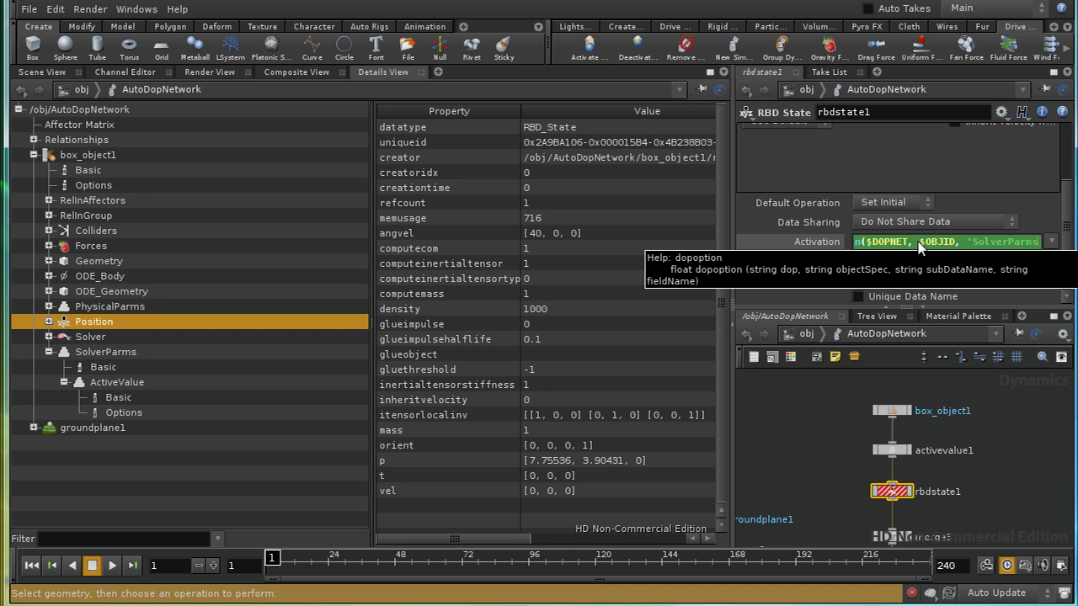
pyautogui.write('/Active')
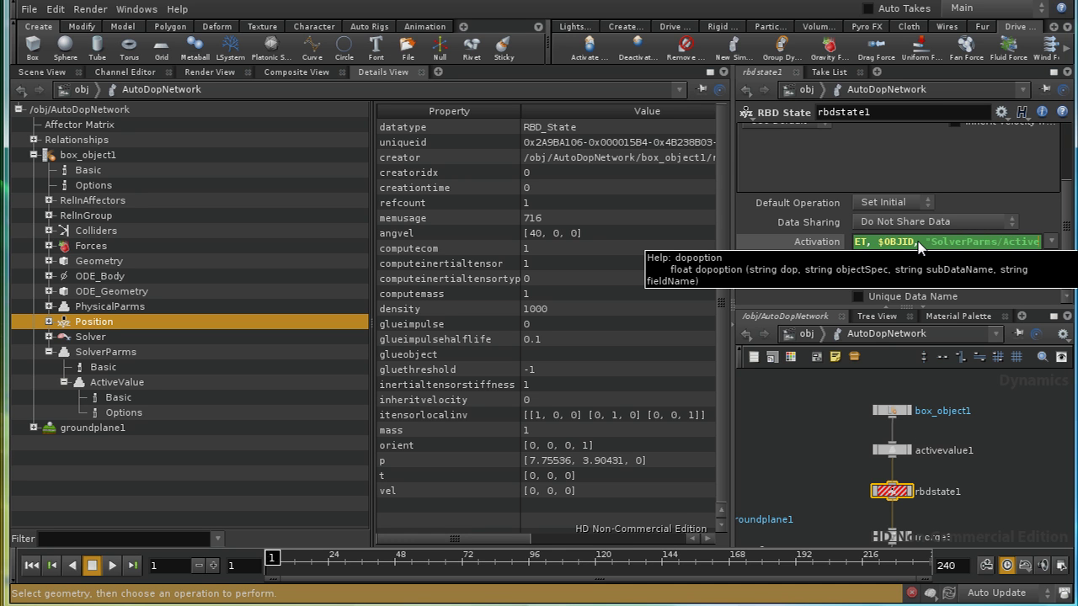
pyautogui.write('Value"')
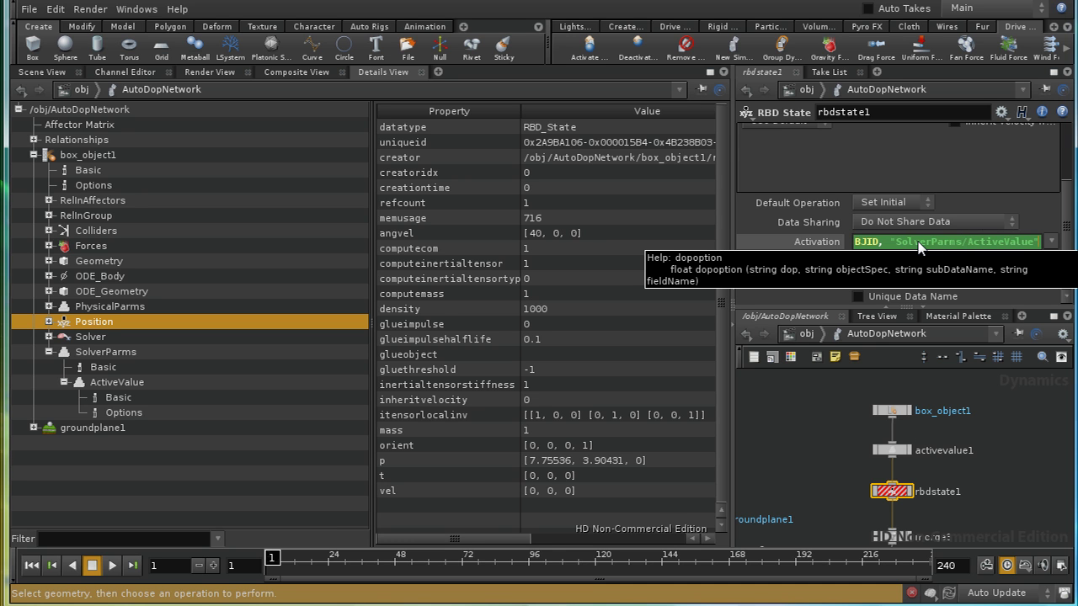
pyautogui.write(',')
pyautogui.write('"active")')
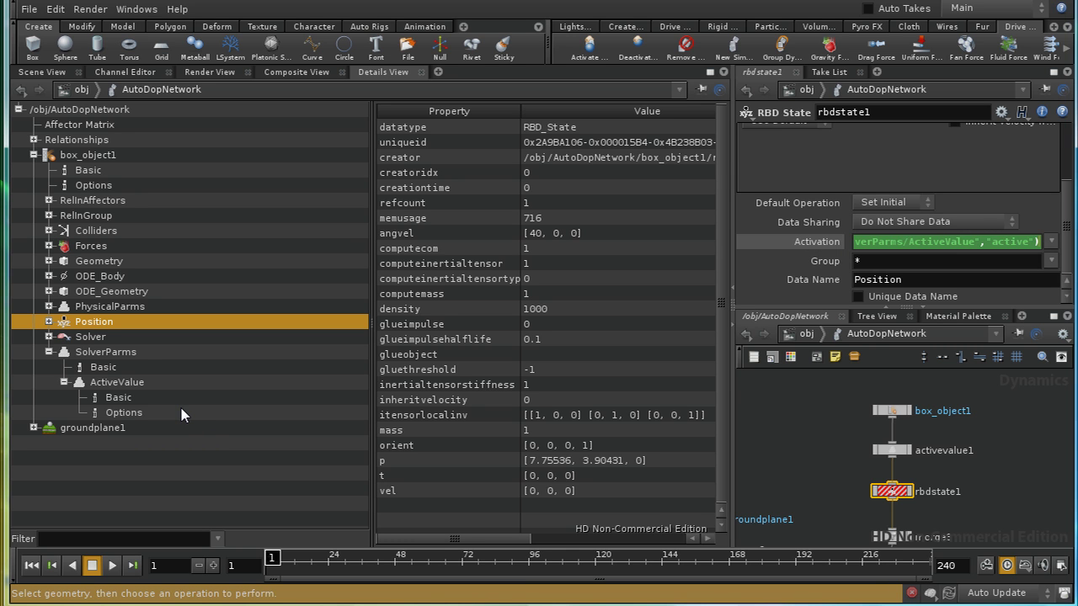
# Step: Confirm rbdstate1's Activation expression and inspect the box's ActiveValue data against its evaluated value while scrubbing to frame 32 and back to frame 1
pyautogui.press('Return')
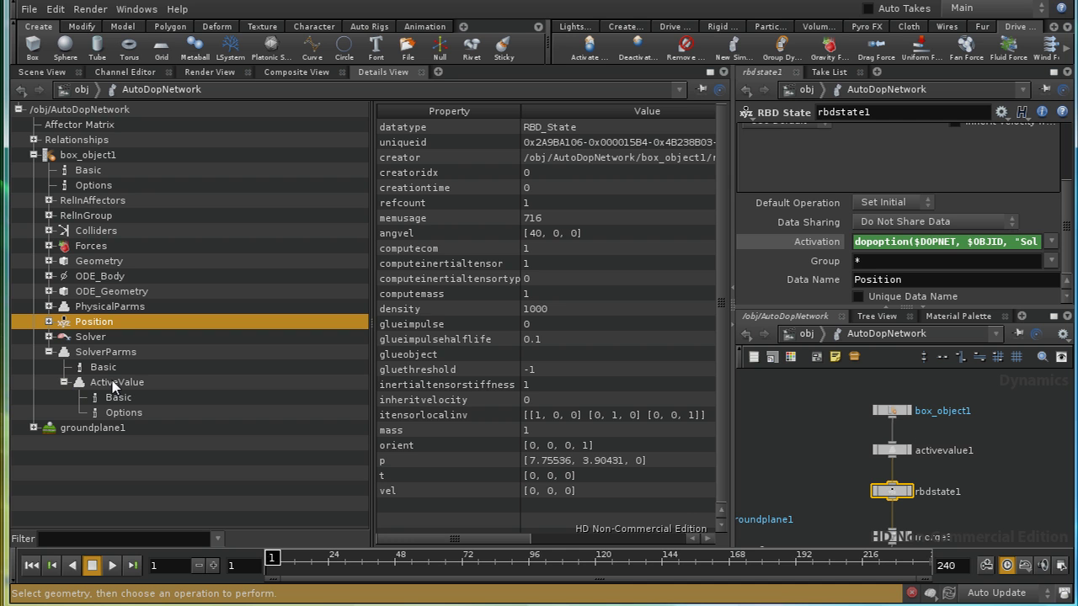
pyautogui.click(112, 384)
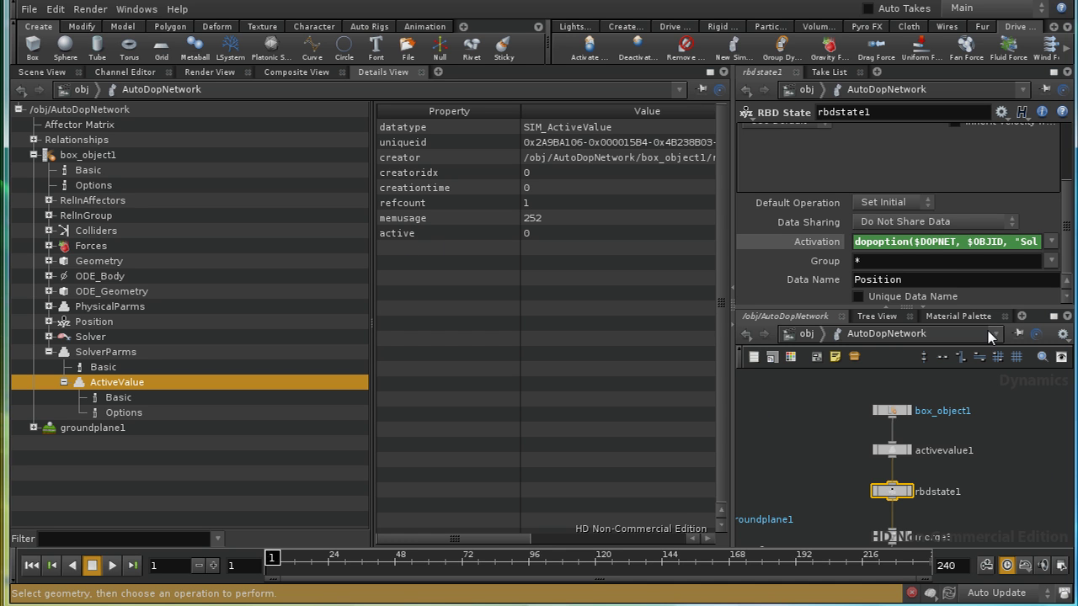
pyautogui.click(815, 242)
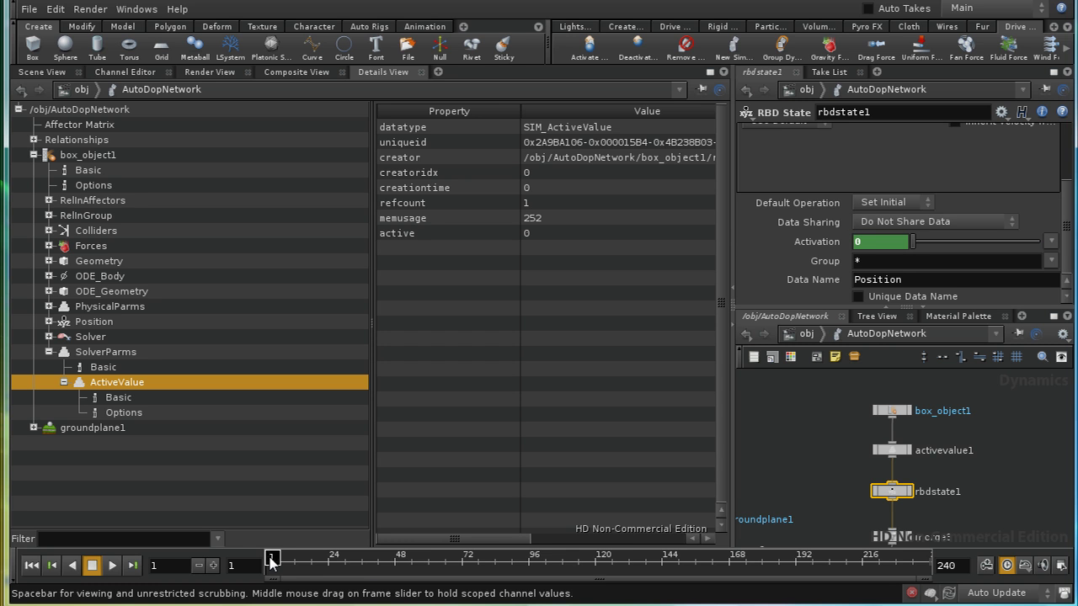
pyautogui.moveTo(271, 562); pyautogui.dragTo(351, 562)
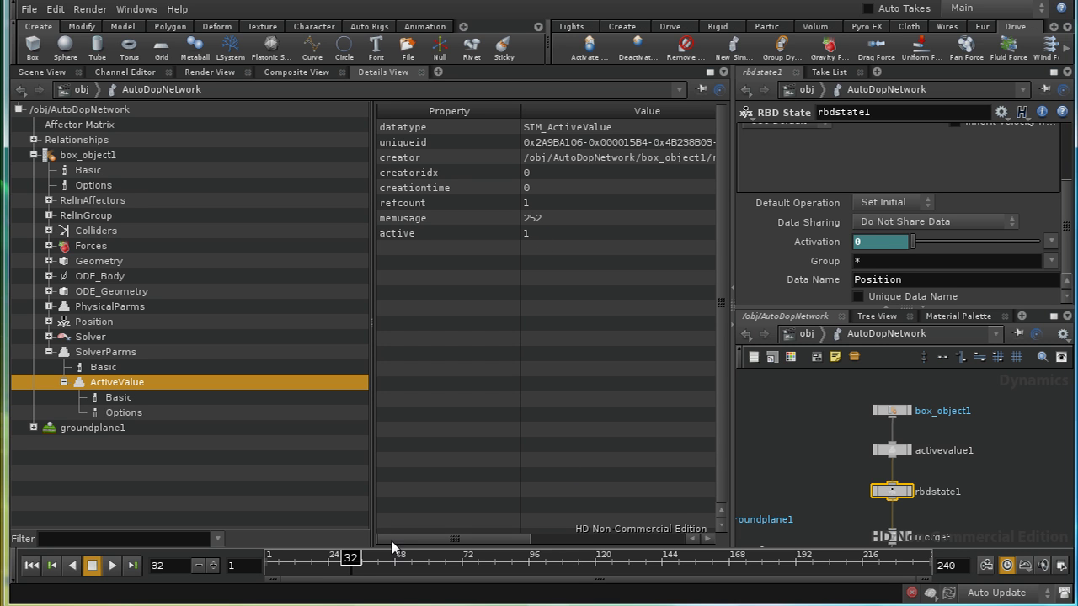
pyautogui.moveTo(341, 565); pyautogui.dragTo(277, 563)
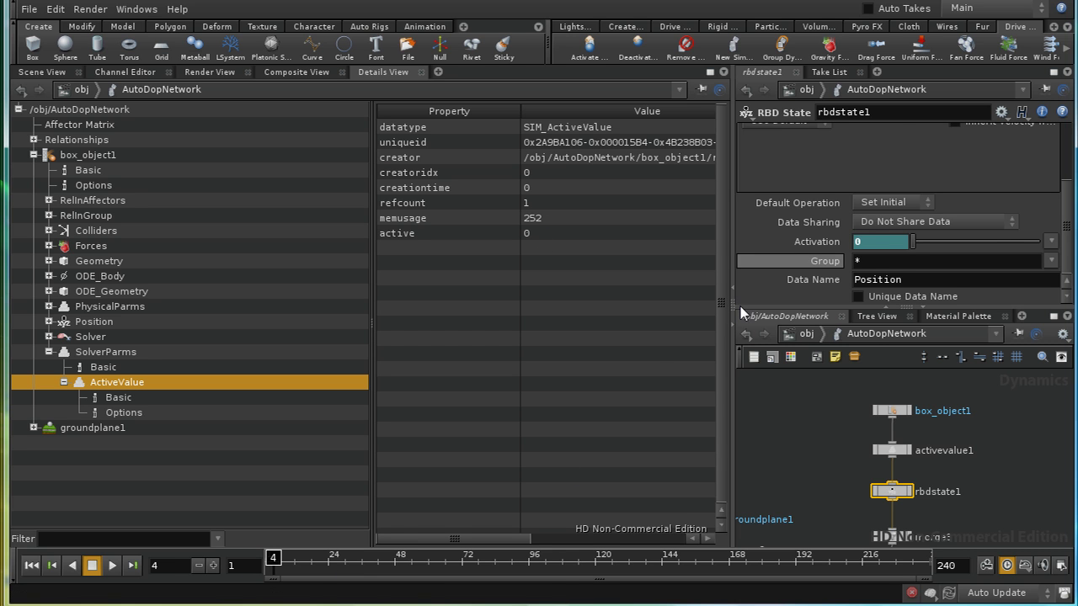
pyautogui.click(270, 562)
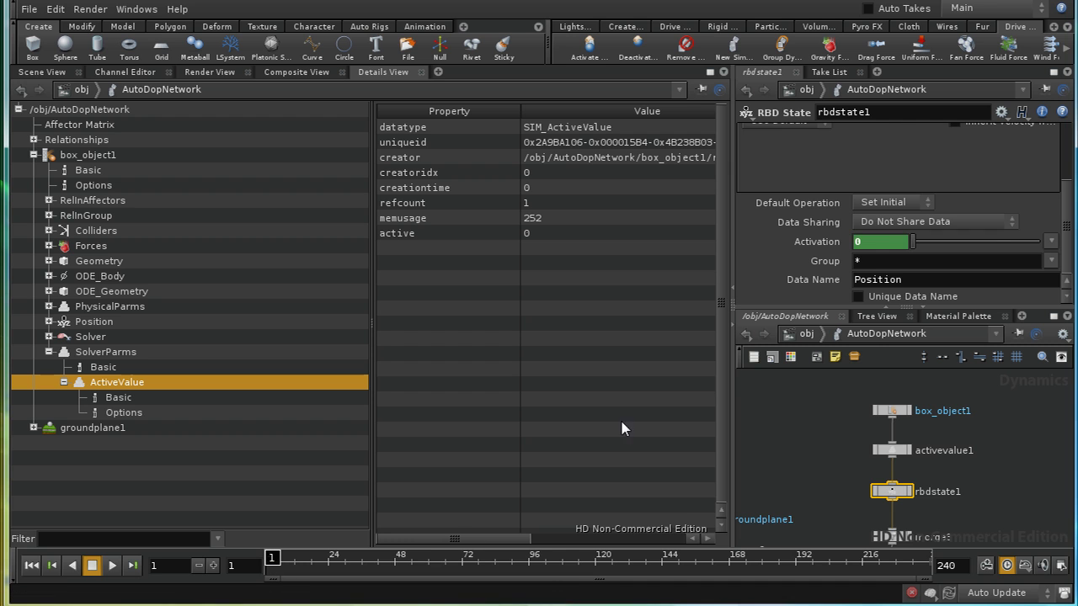
# Step: Invert rbdstate1's Activation expression by prefixing it with 1 -, giving 1 - dopoption($DOPNET, $OBJID, "SolverParms/ActiveValue","active")
pyautogui.click(837, 242)
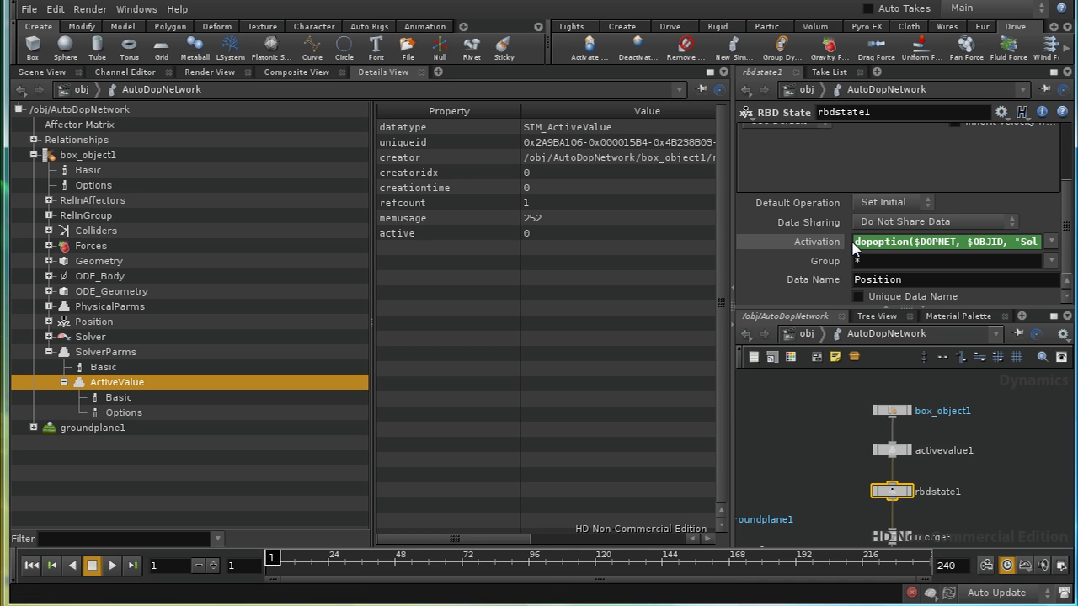
pyautogui.doubleClick(856, 244)
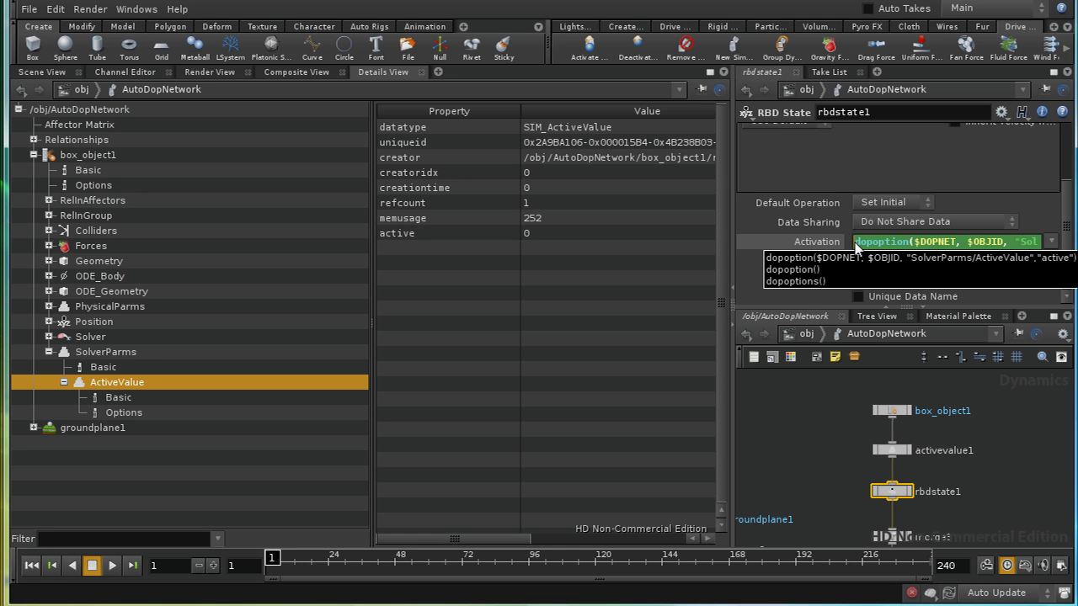
pyautogui.press('Home')
pyautogui.write('1 -')
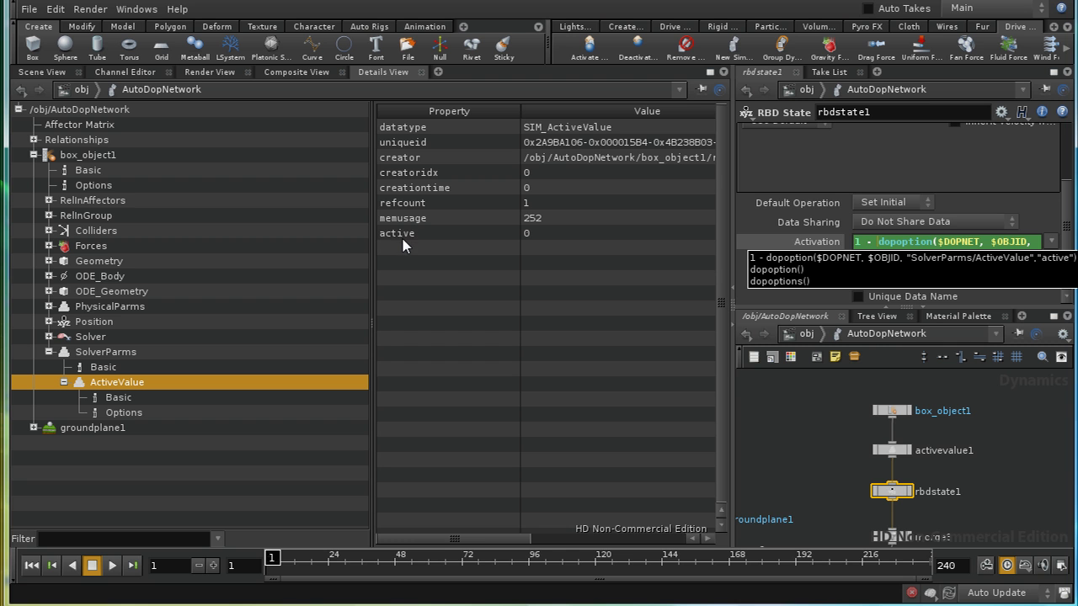
pyautogui.press('Escape')
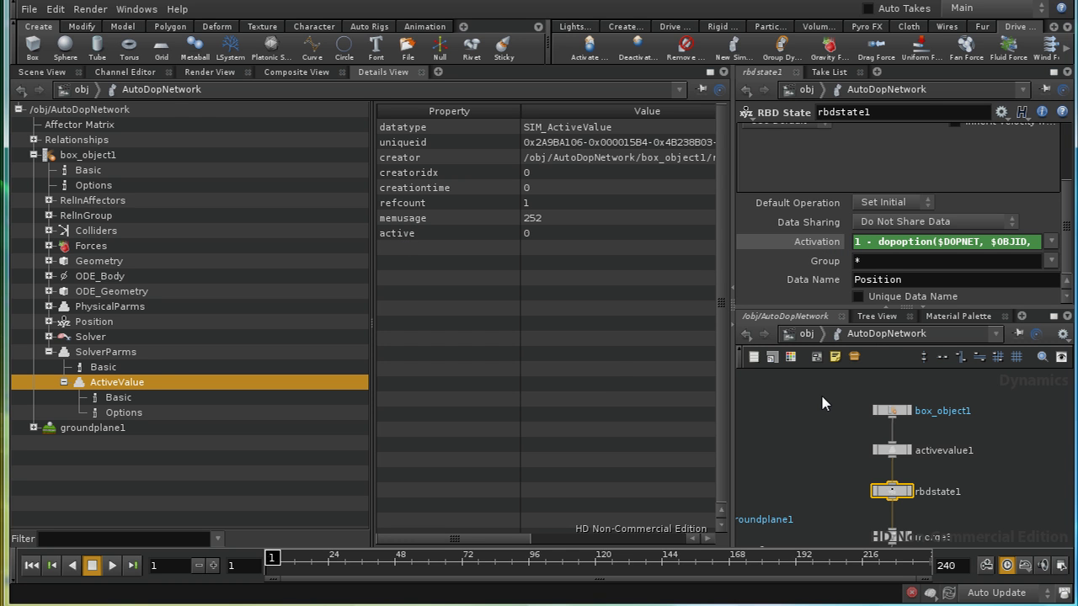
# Step: Return to the Scene View, play the simulation to check the inverted activation, and rewind to frame 1
pyautogui.click(42, 71)
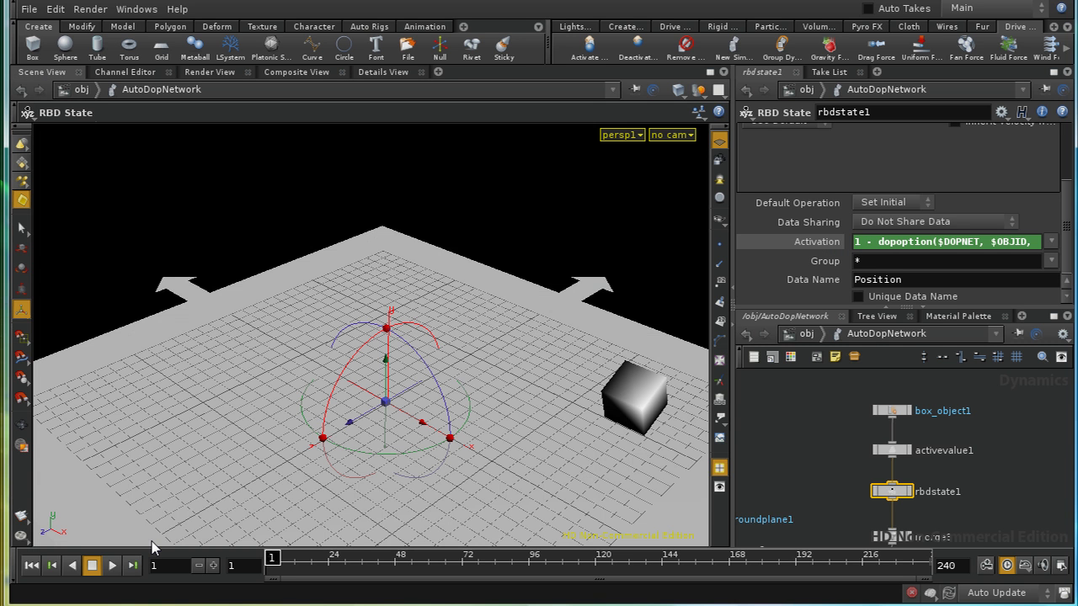
pyautogui.click(112, 565)
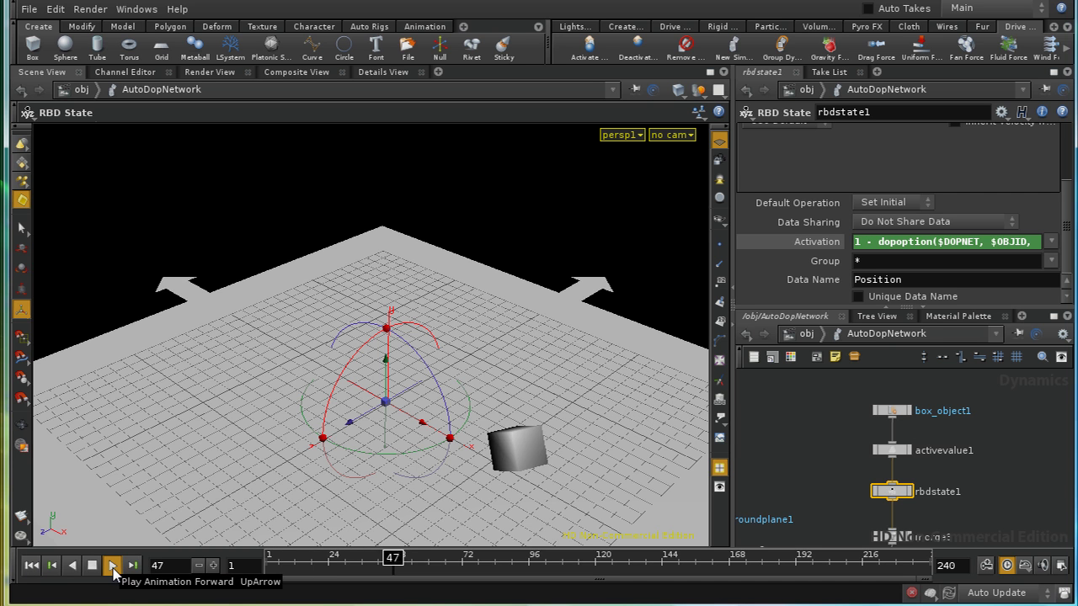
pyautogui.click(93, 566)
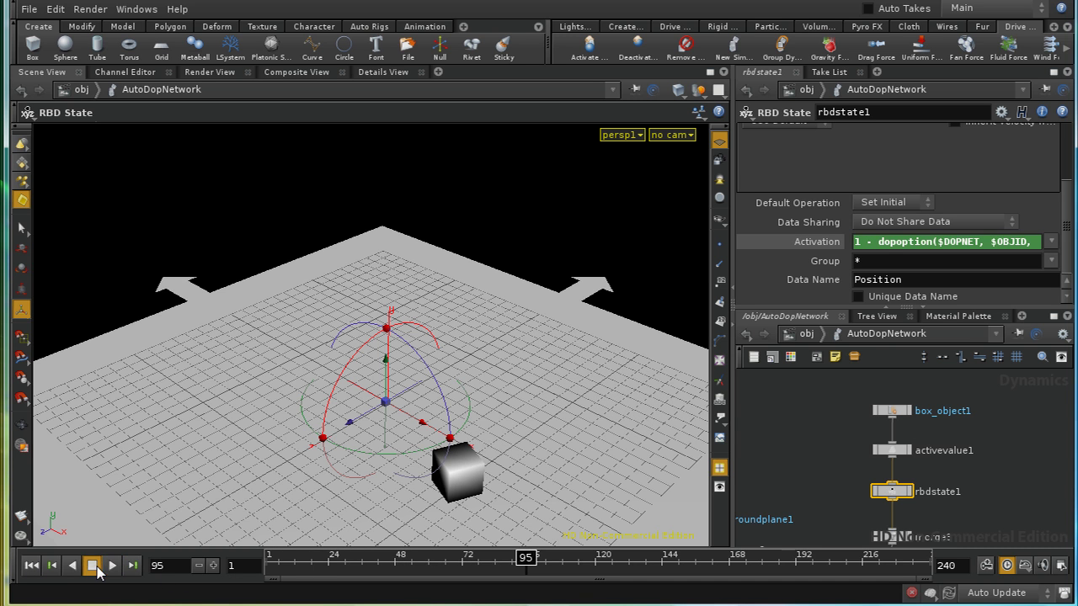
pyautogui.click(31, 565)
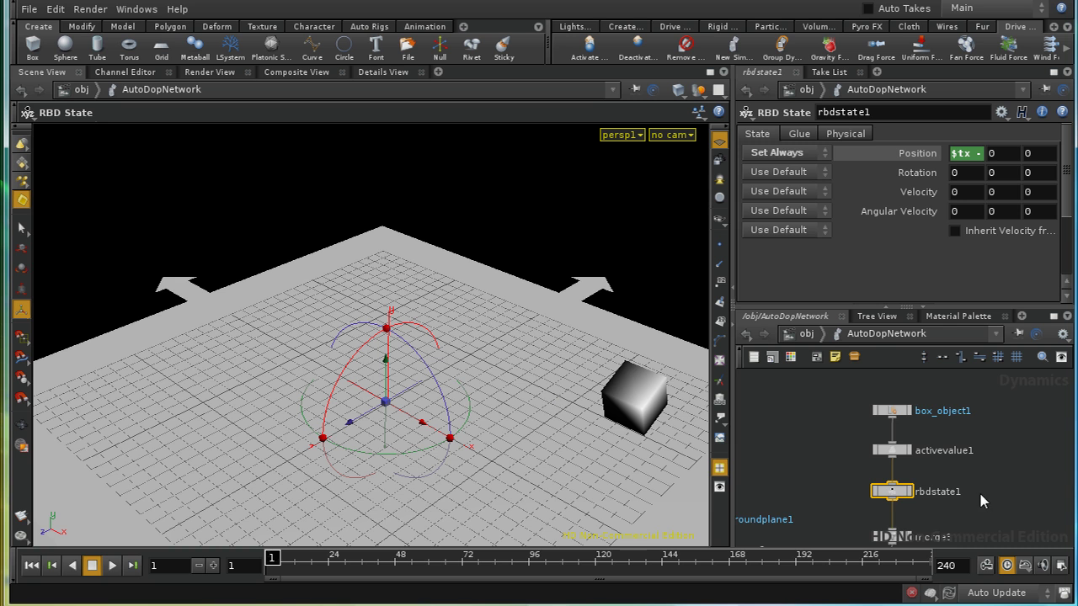
# Step: Add a Motion node to the DOP network beside rbdstate1
pyautogui.moveTo(977, 509); pyautogui.dragTo(936, 493, button='middle')
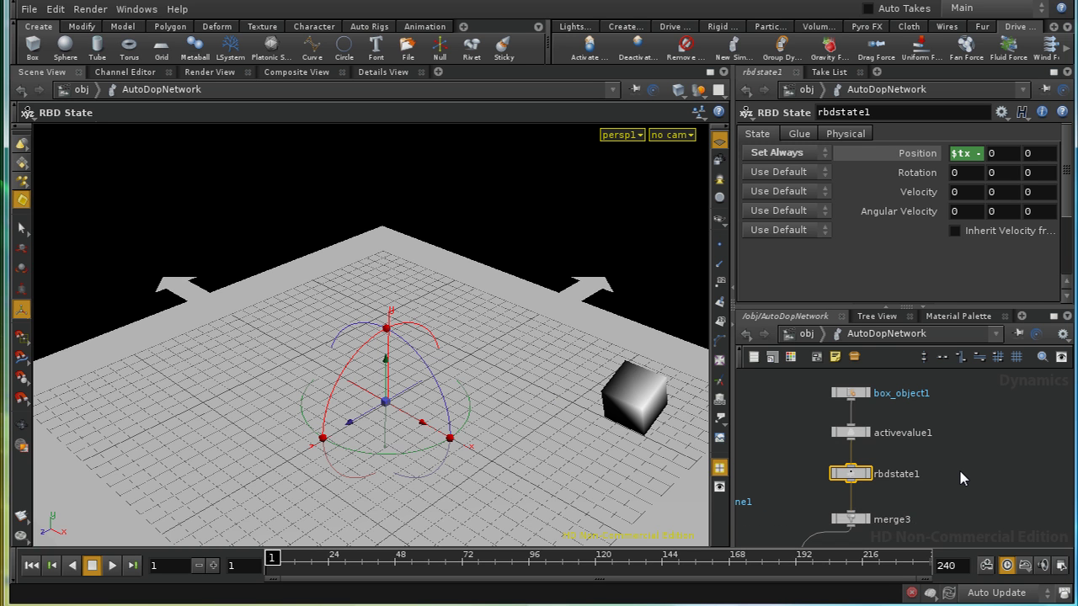
pyautogui.press('Tab')
pyautogui.write('mo')
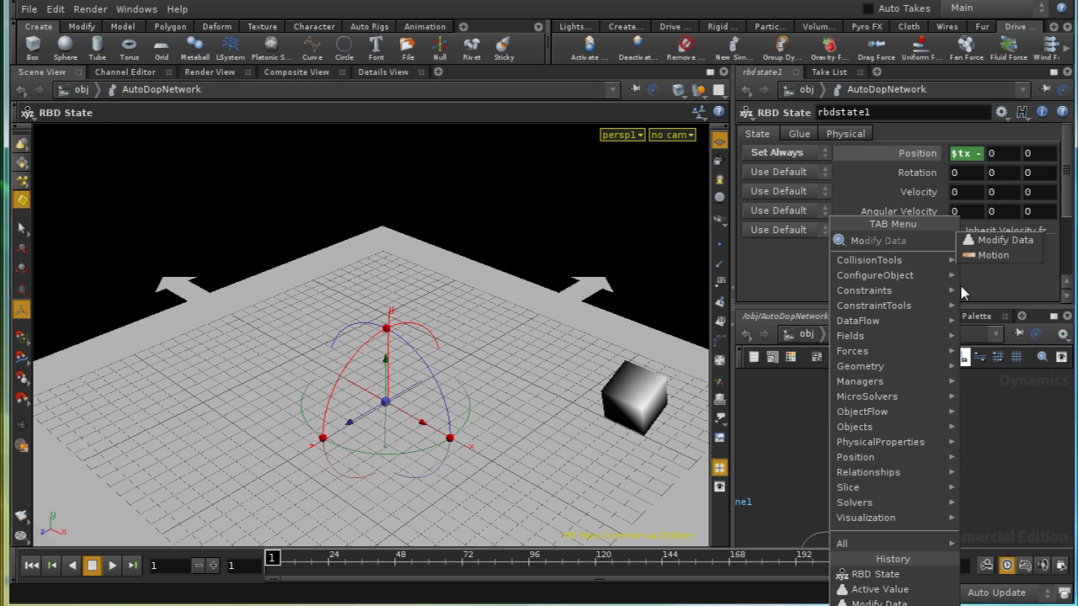
pyautogui.click(985, 261)
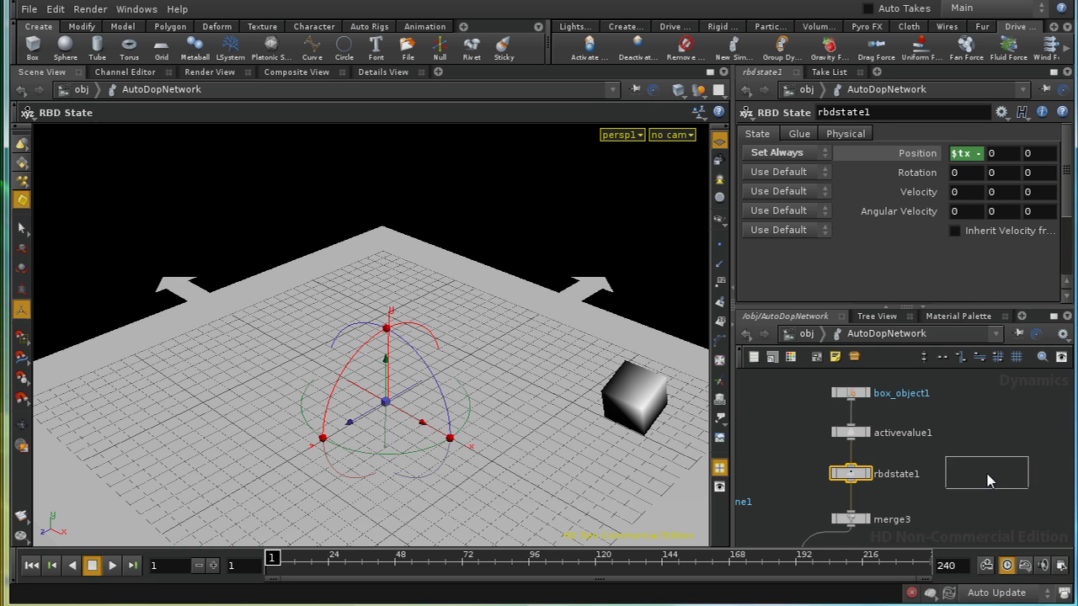
pyautogui.click(987, 472)
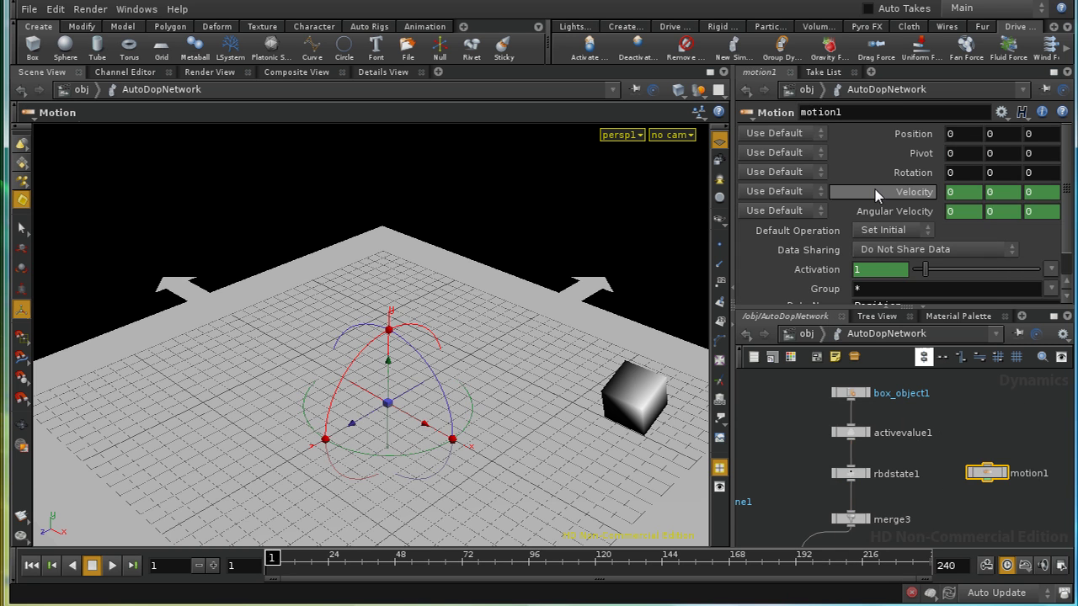
# Step: Set rbdstate1's X velocity to the expression - 0.1 *$FPS, matching the 0.1 offset per frame in its Position expression
pyautogui.click(851, 474)
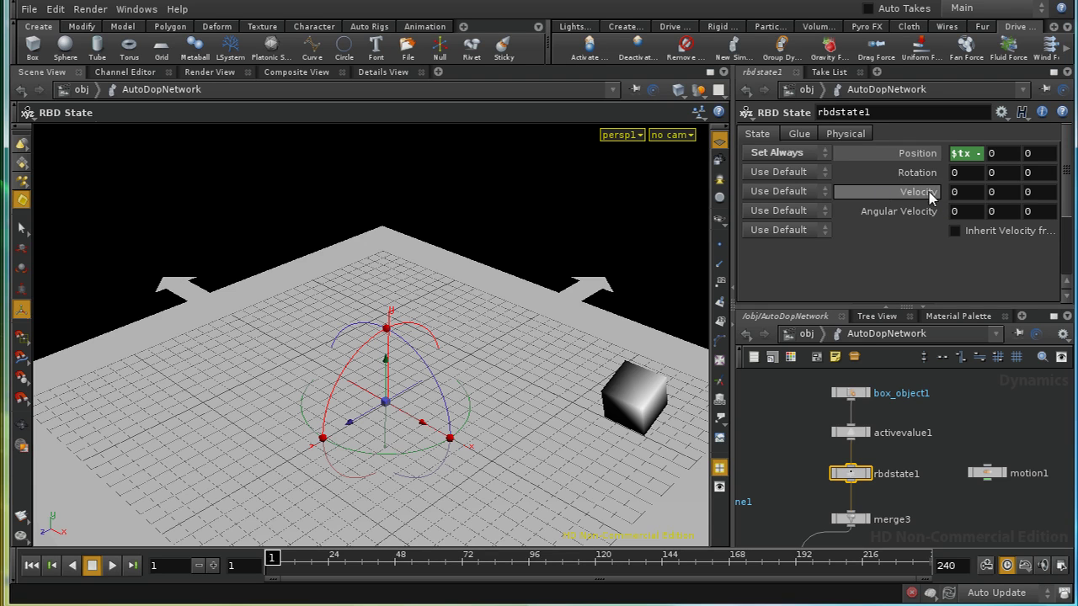
pyautogui.click(960, 192)
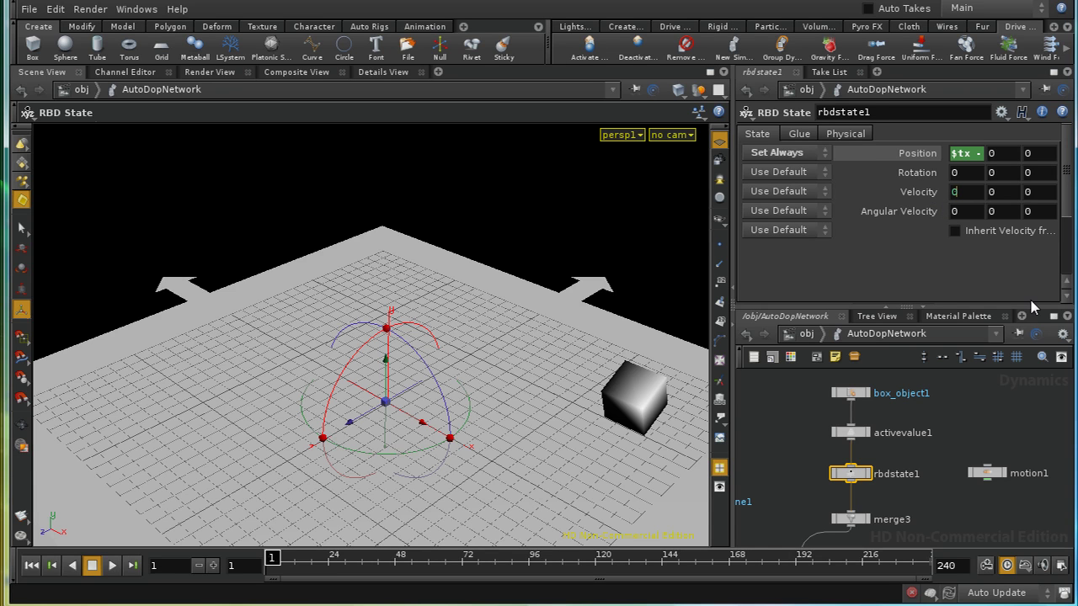
pyautogui.click(977, 155)
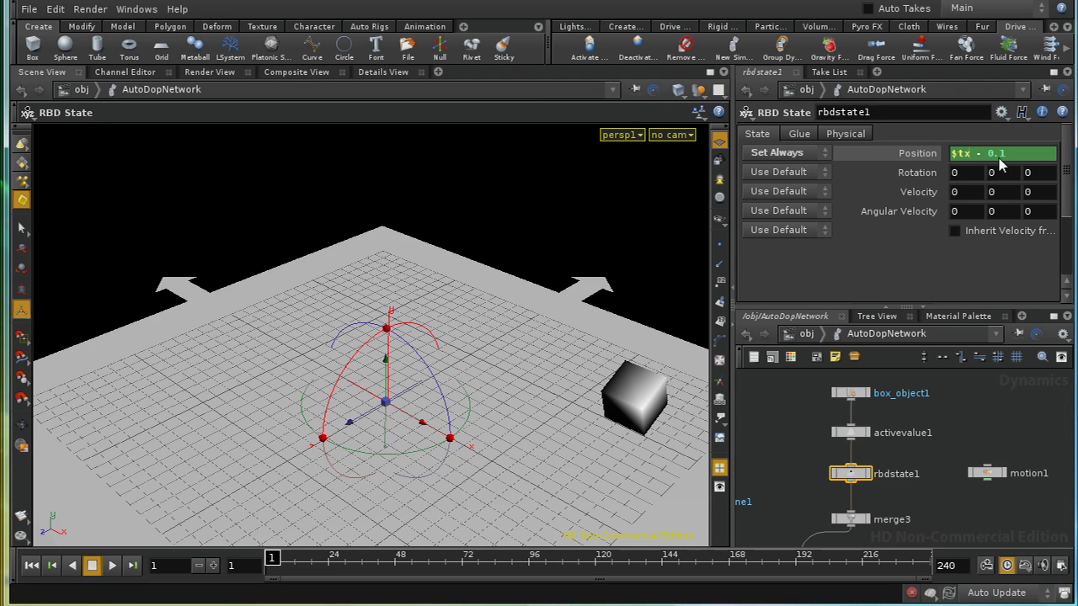
pyautogui.click(971, 196)
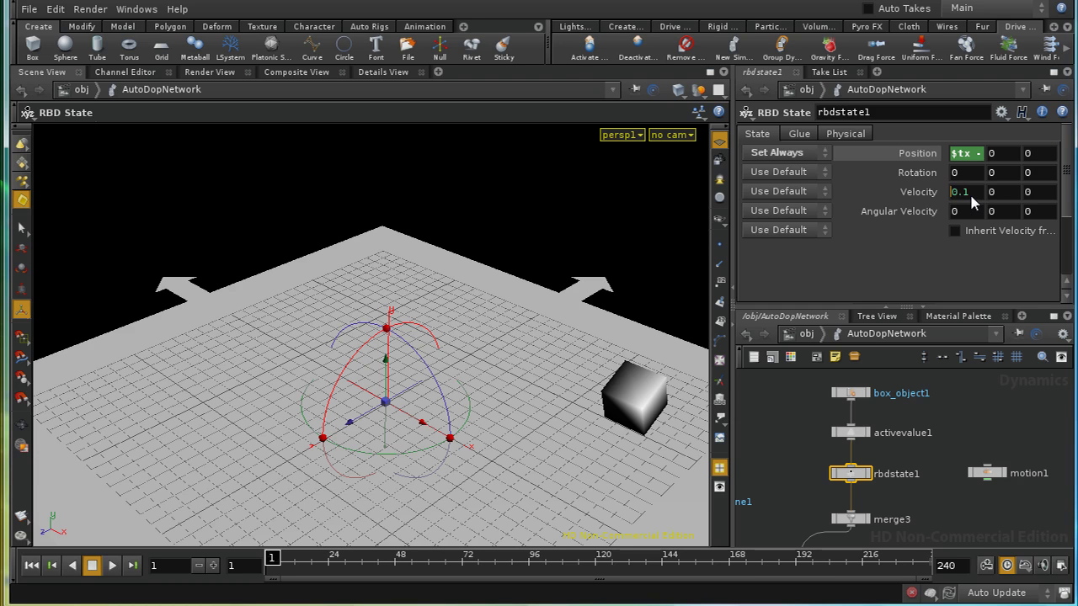
pyautogui.write('-')
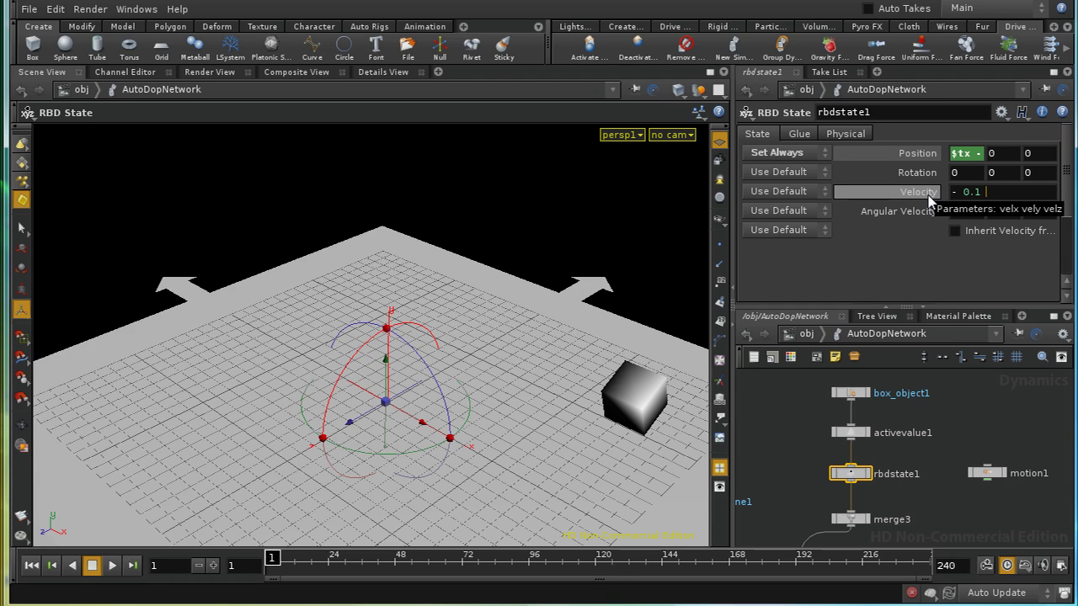
pyautogui.write('*N $FPS')
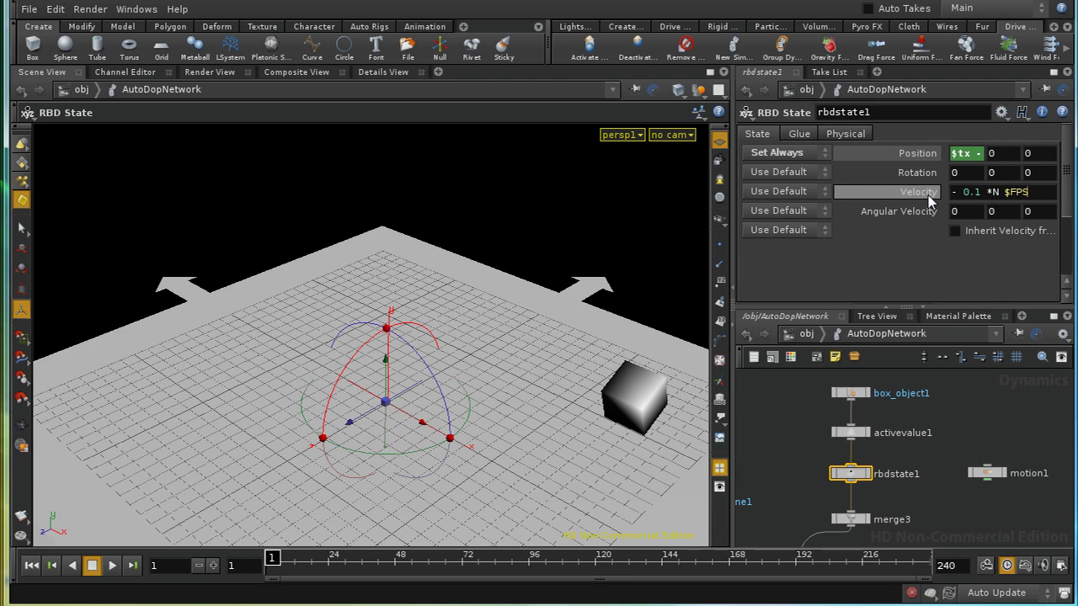
pyautogui.press('BackSpace')
pyautogui.press('BackSpace')
pyautogui.press('BackSpace')
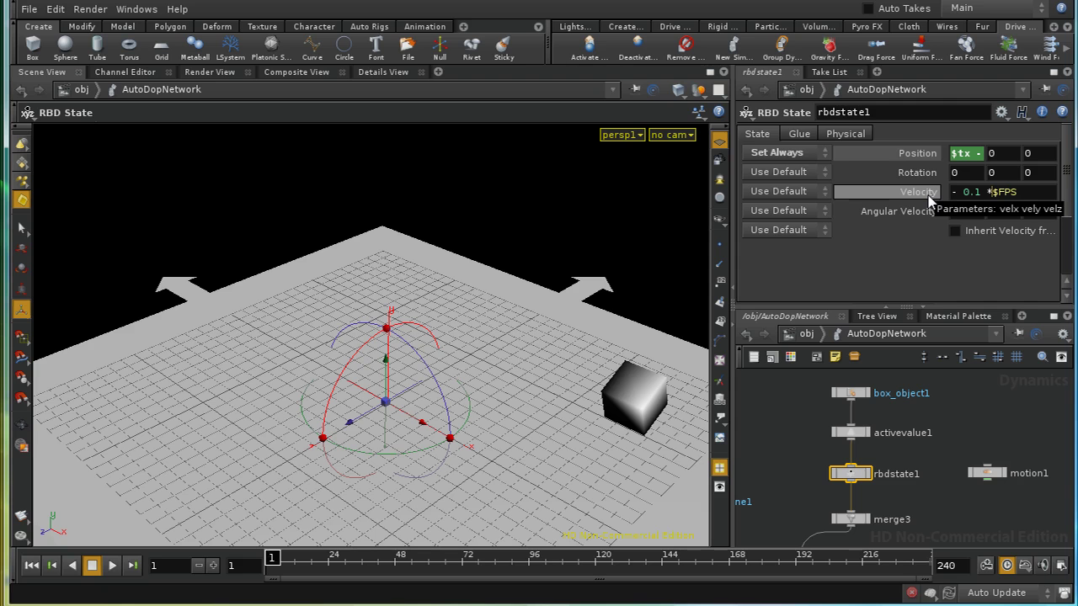
pyautogui.press('Return')
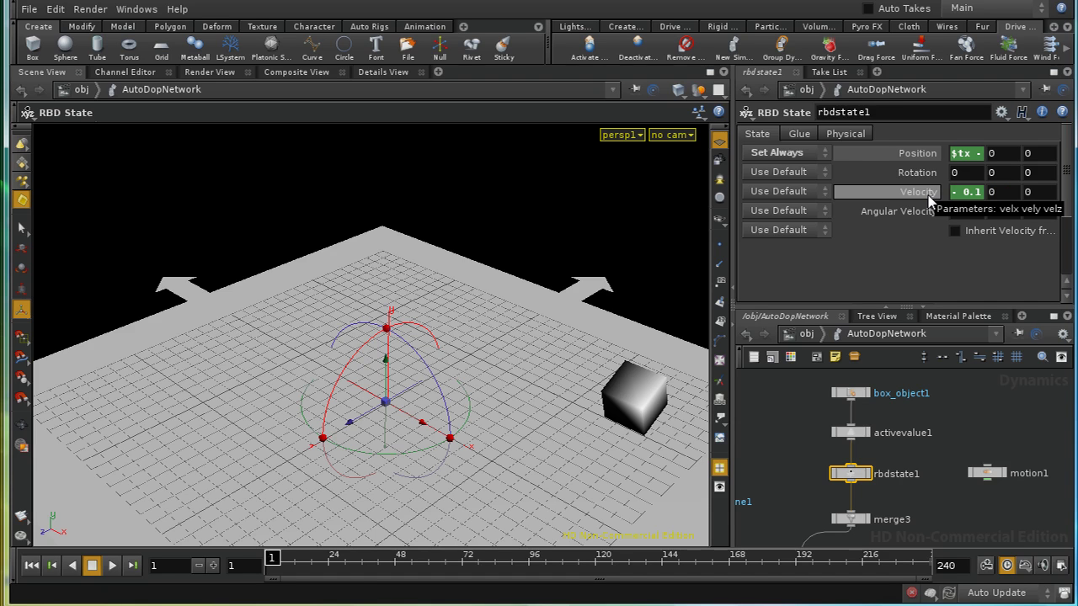
pyautogui.click(926, 193)
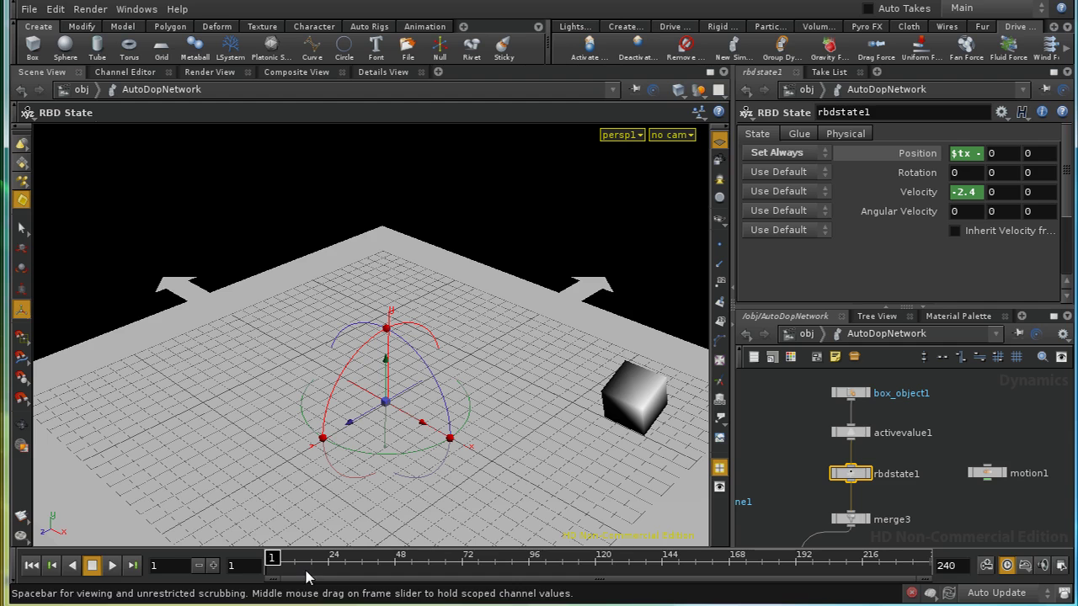
# Step: Test-play the simulation with the new velocity expression, and set rbdstate1's Velocity operation to Set Always
pyautogui.click(111, 567)
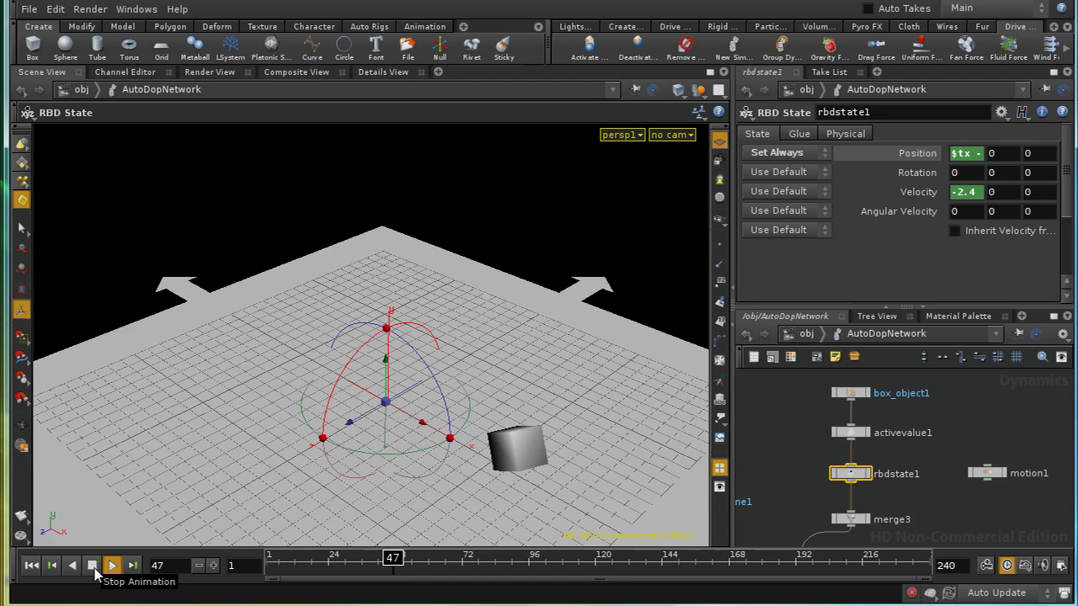
pyautogui.click(93, 565)
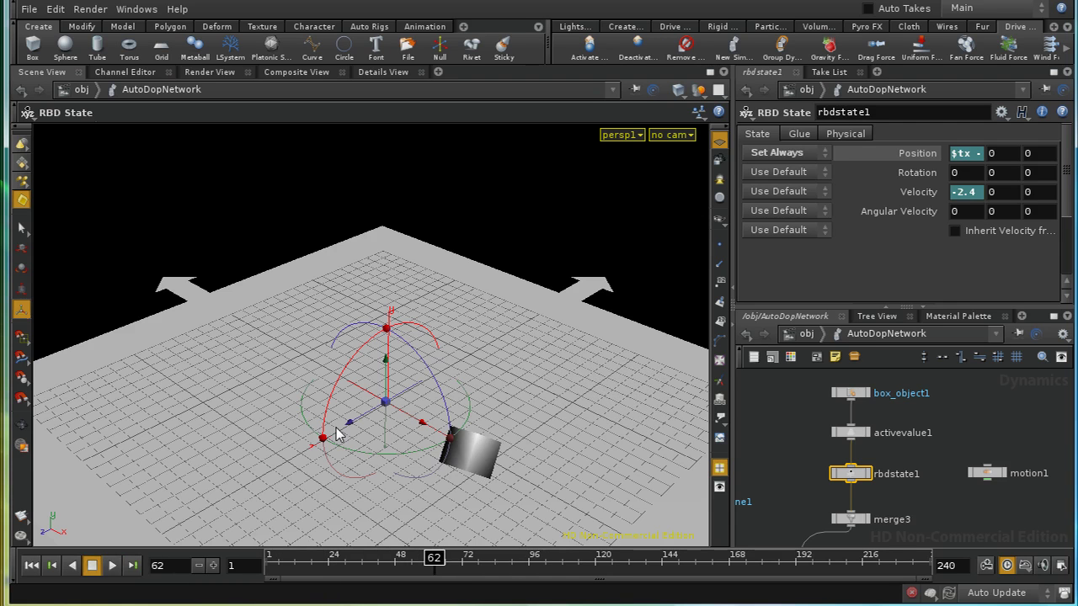
pyautogui.click(822, 192)
pyautogui.click(807, 222)
# Step: Replay the simulation from frame 1 to check how the box moves once released, and rewind to frame 1
pyautogui.click(32, 565)
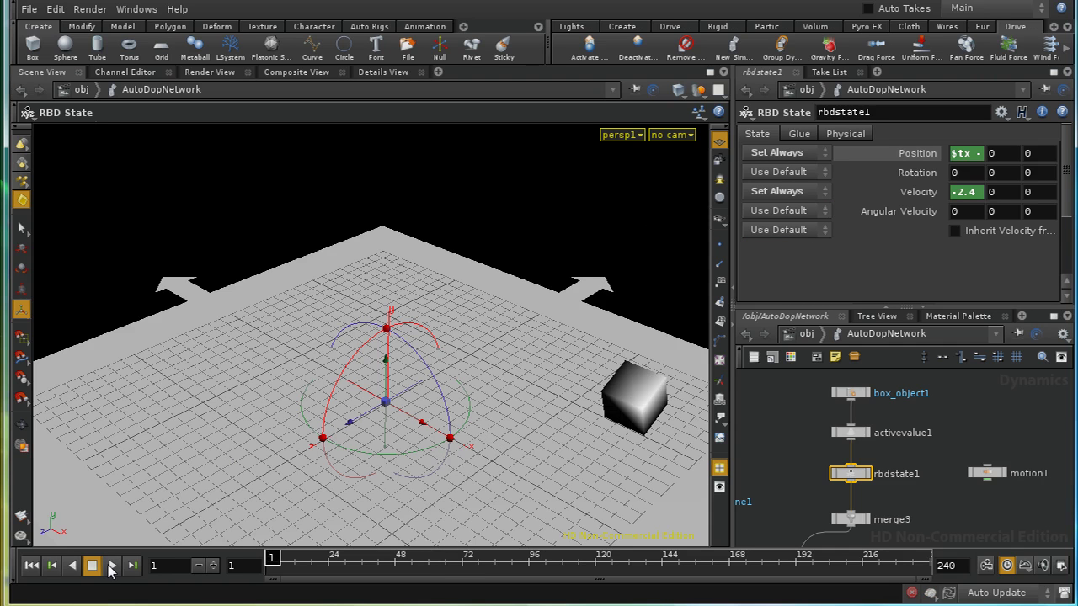
pyautogui.click(111, 566)
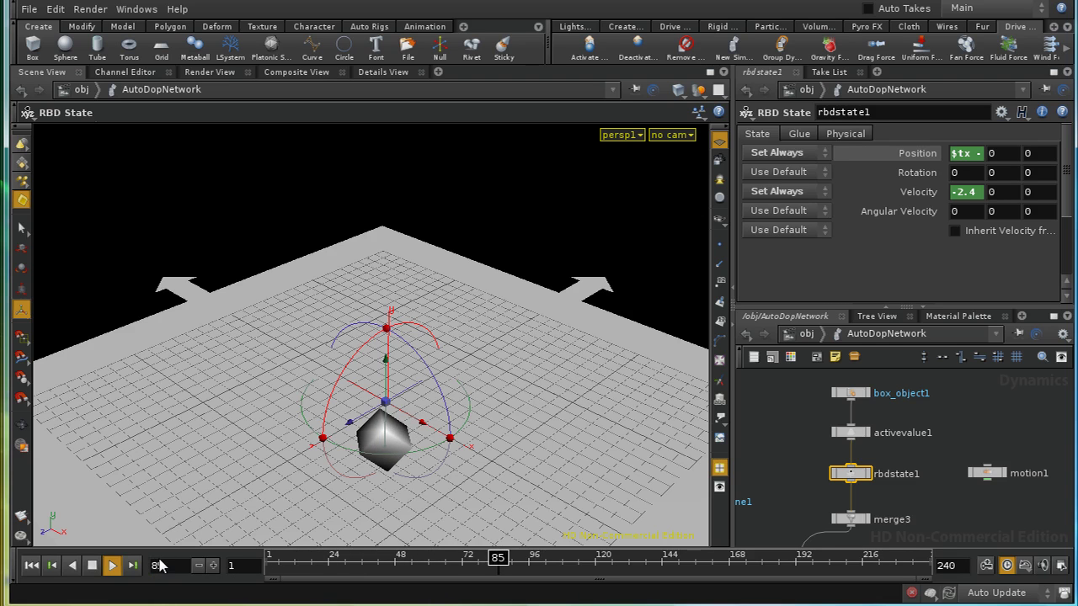
pyautogui.click(32, 565)
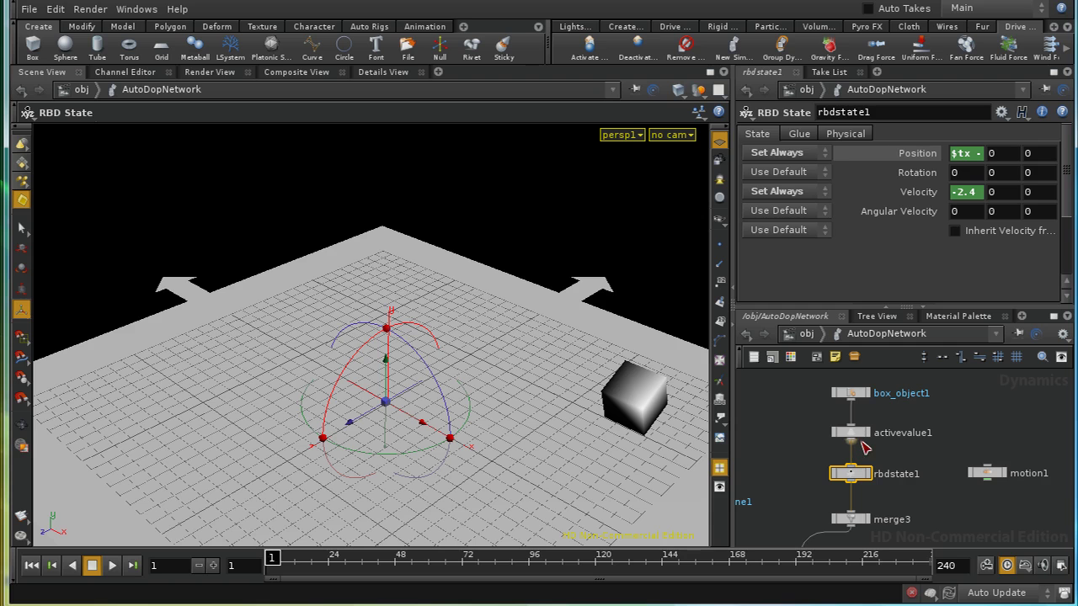
# Step: Replace rbdstate1 with motion1 between activevalue1 and merge3, removing the direct wire between those two nodes
pyautogui.moveTo(865, 448); pyautogui.dragTo(867, 521)
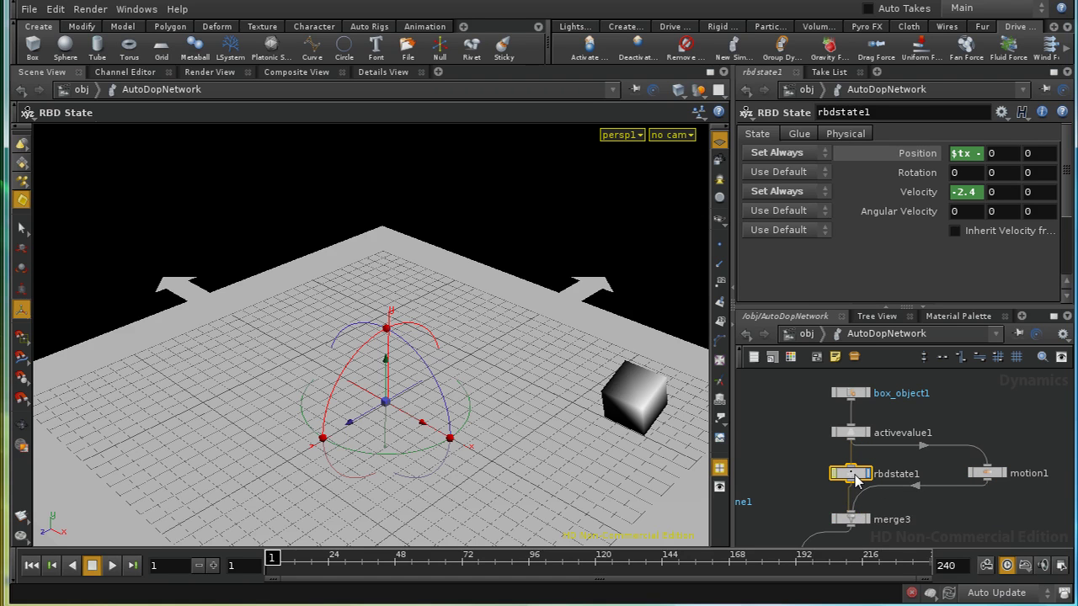
pyautogui.press('Delete')
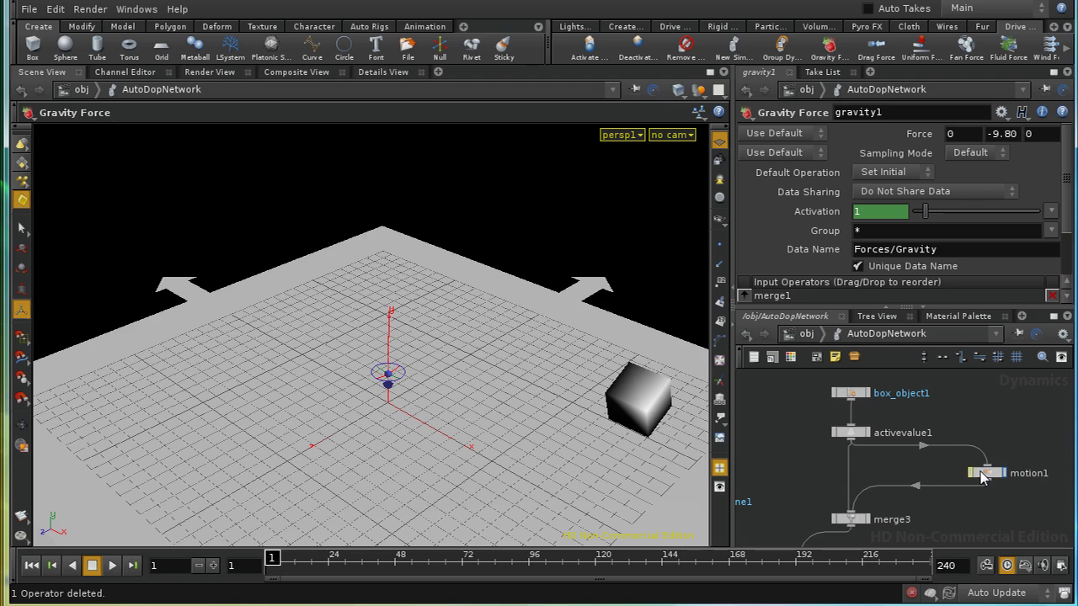
pyautogui.moveTo(984, 474); pyautogui.dragTo(914, 482)
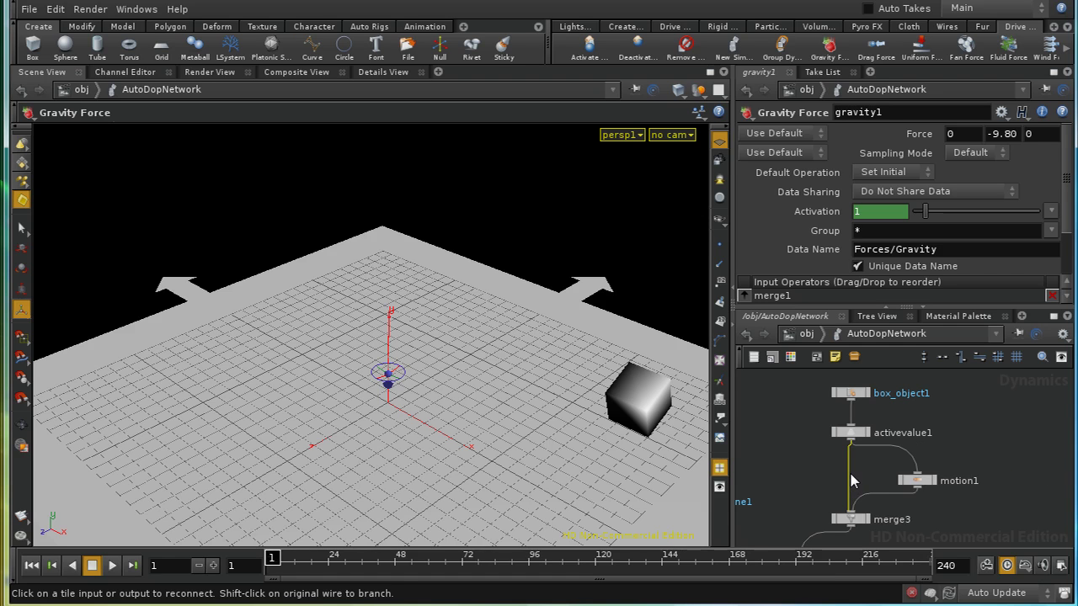
pyautogui.rightClick(850, 478)
pyautogui.click(873, 502)
# Step: Inspect motion1's Velocity expressions and their evaluated values, and look through the operation choices for Velocity
pyautogui.click(922, 486)
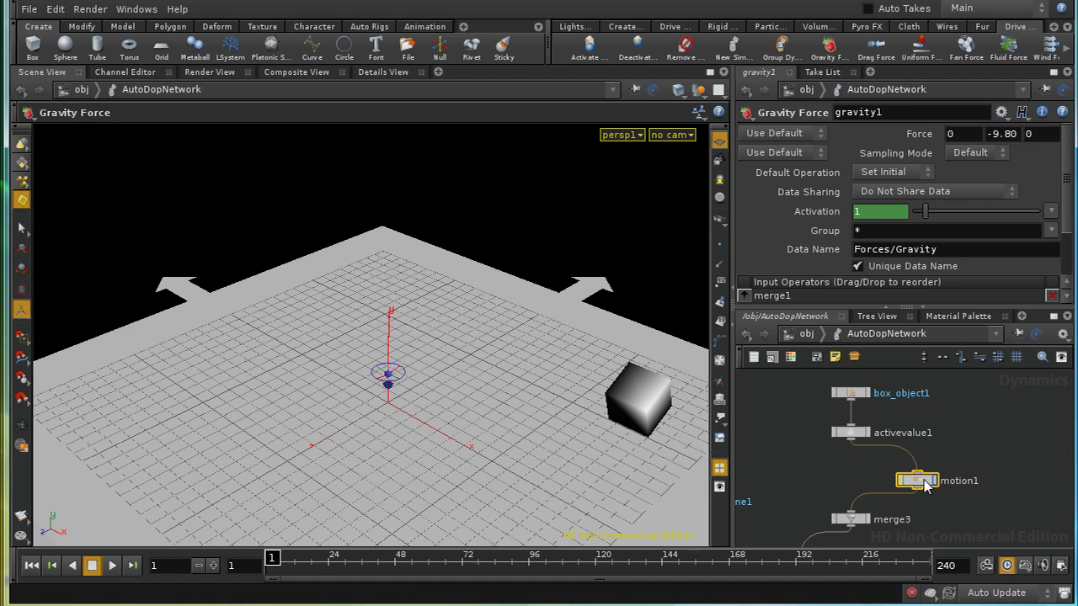
pyautogui.click(924, 484)
pyautogui.click(916, 189)
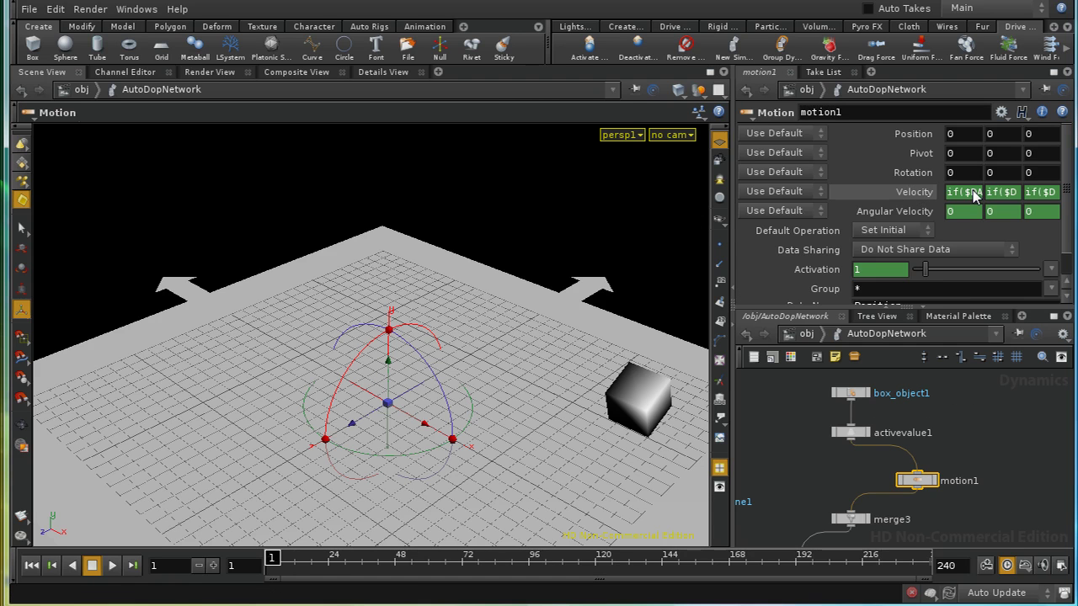
pyautogui.click(924, 192)
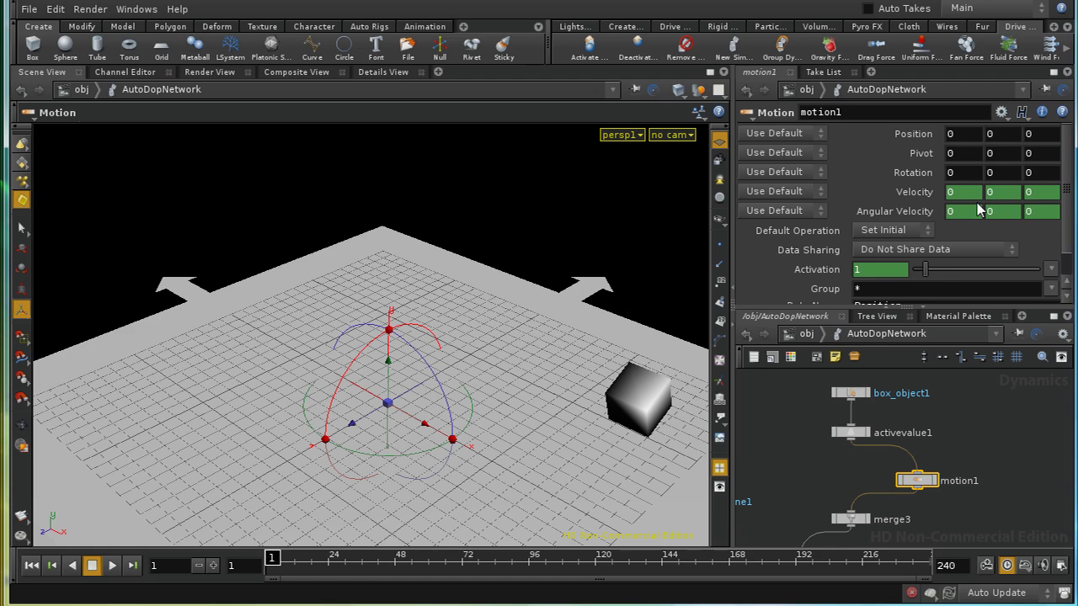
pyautogui.click(779, 191)
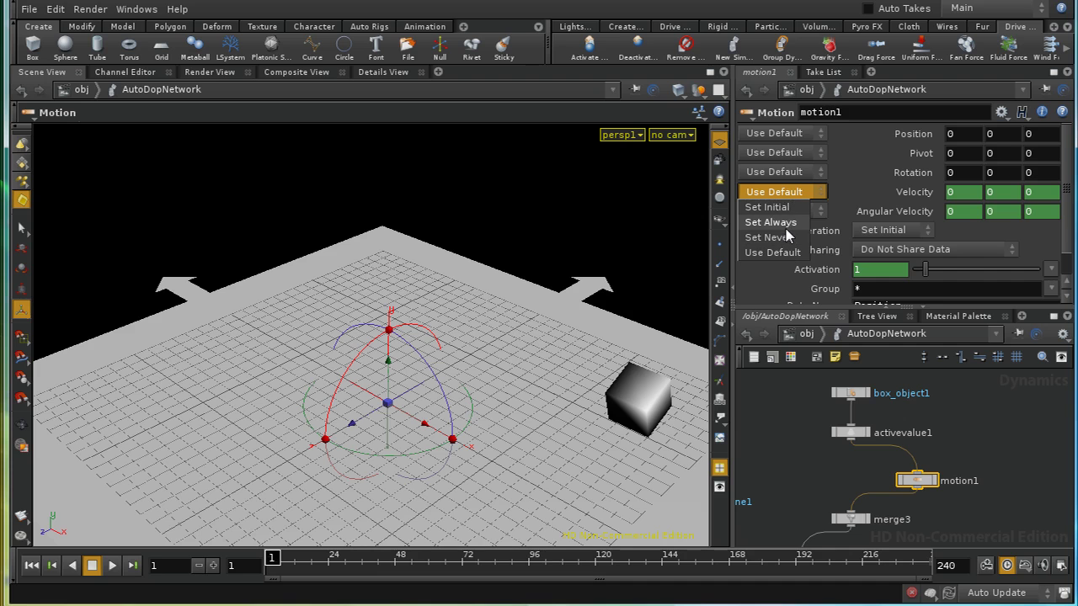
pyautogui.press('Escape')
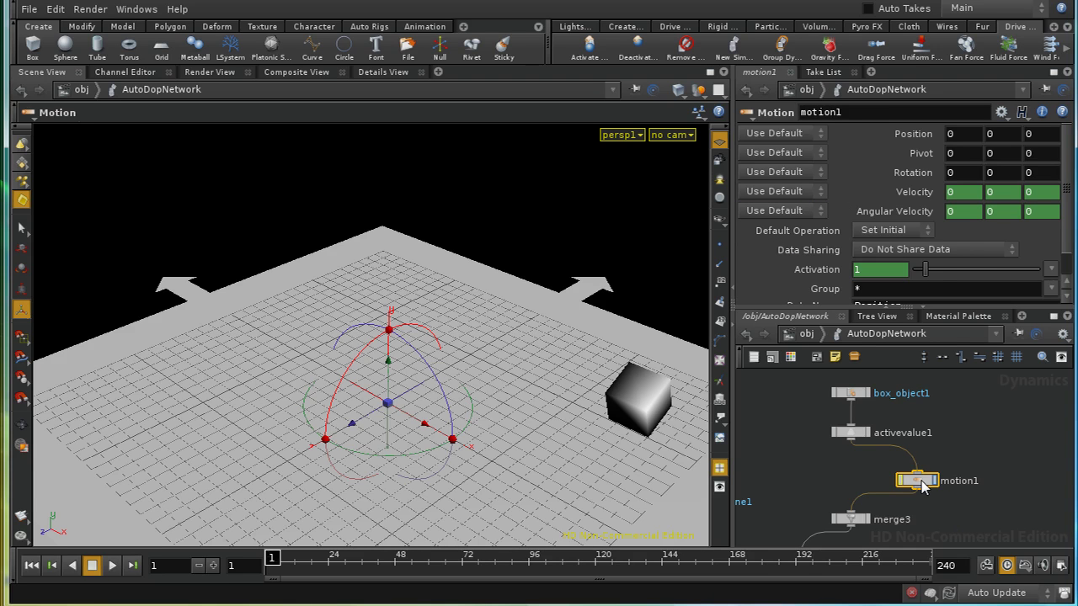
# Step: Delete motion1 and reposition activevalue1 midway between box_object1 and merge3
pyautogui.press('Delete')
pyautogui.moveTo(921, 487); pyautogui.dragTo(972, 479, button='middle')
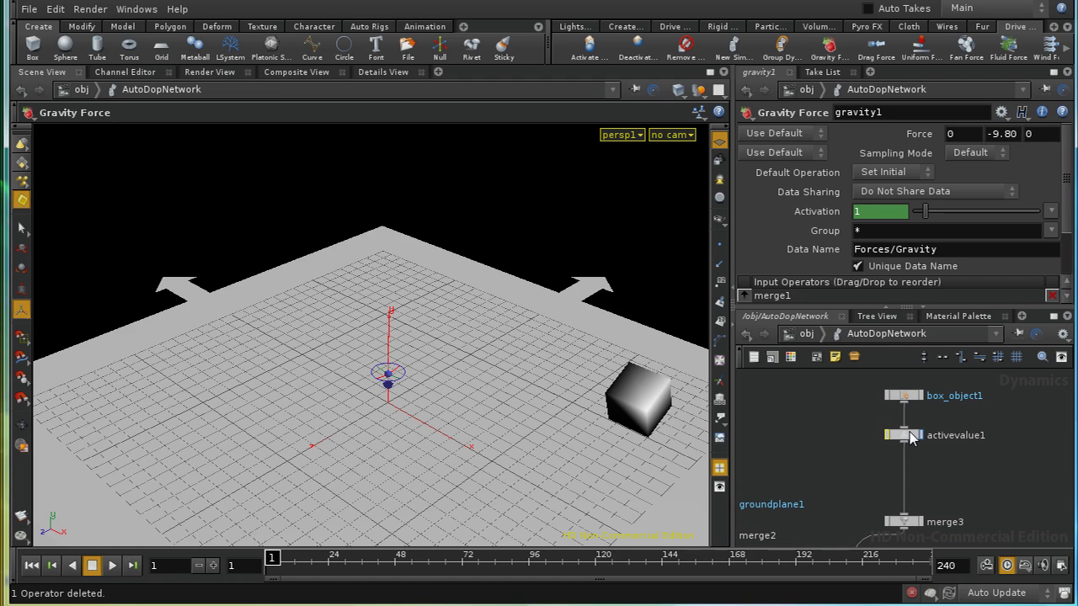
pyautogui.moveTo(905, 435); pyautogui.dragTo(907, 468)
pyautogui.moveTo(914, 477); pyautogui.dragTo(901, 471, button='middle')
pyautogui.moveTo(901, 468); pyautogui.dragTo(902, 465)
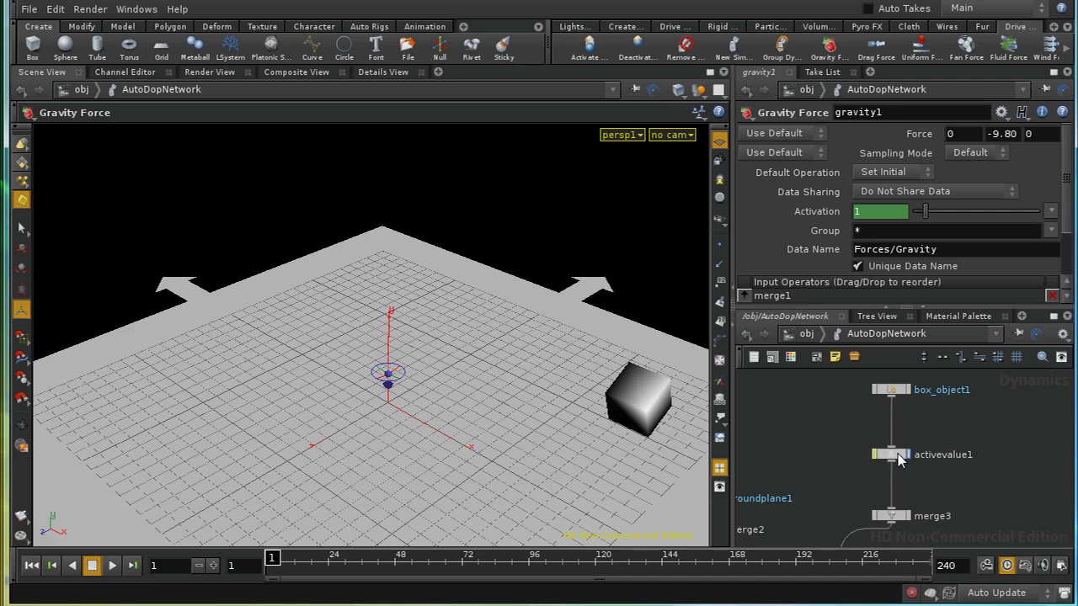
# Step: Review activevalue1's parameters and its place in the DOP network between box_object1 and merge3
pyautogui.moveTo(951, 468); pyautogui.dragTo(976, 501, button='middle')
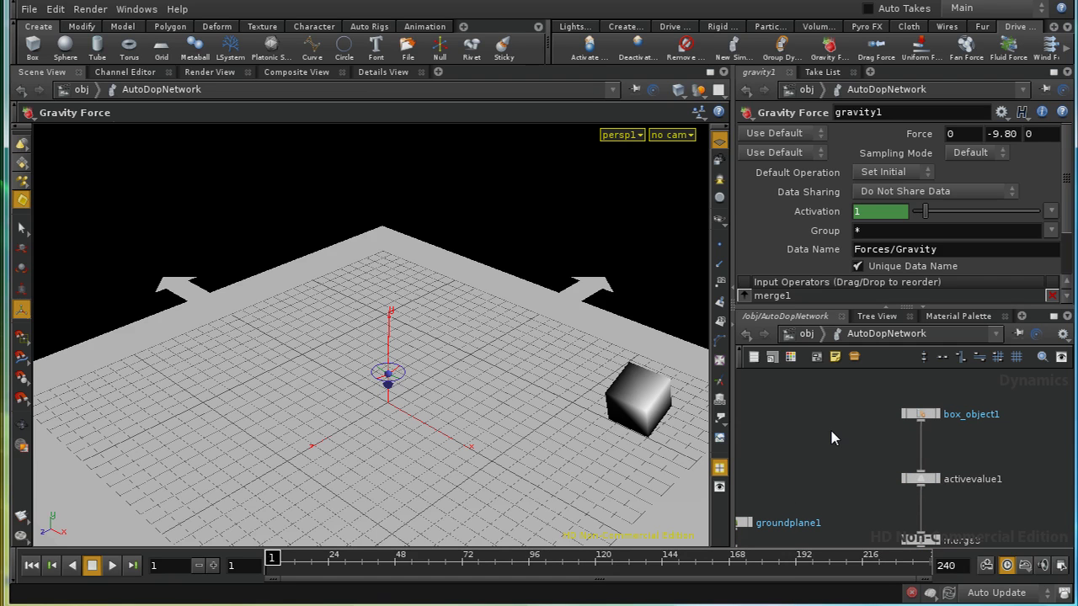
pyautogui.moveTo(873, 449); pyautogui.dragTo(896, 451, button='middle')
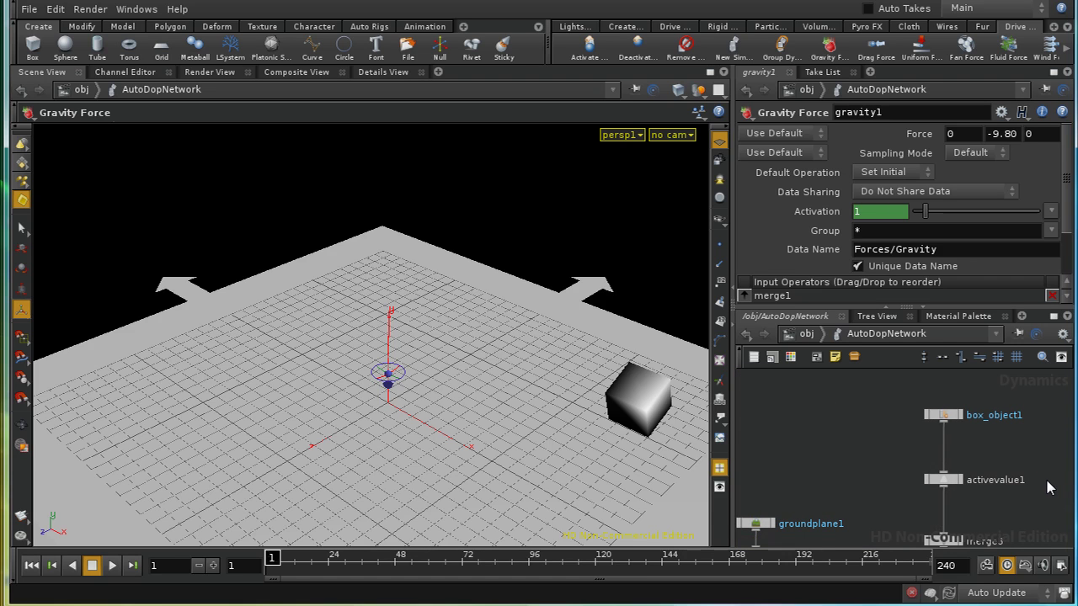
pyautogui.moveTo(875, 460); pyautogui.dragTo(791, 386, button='middle')
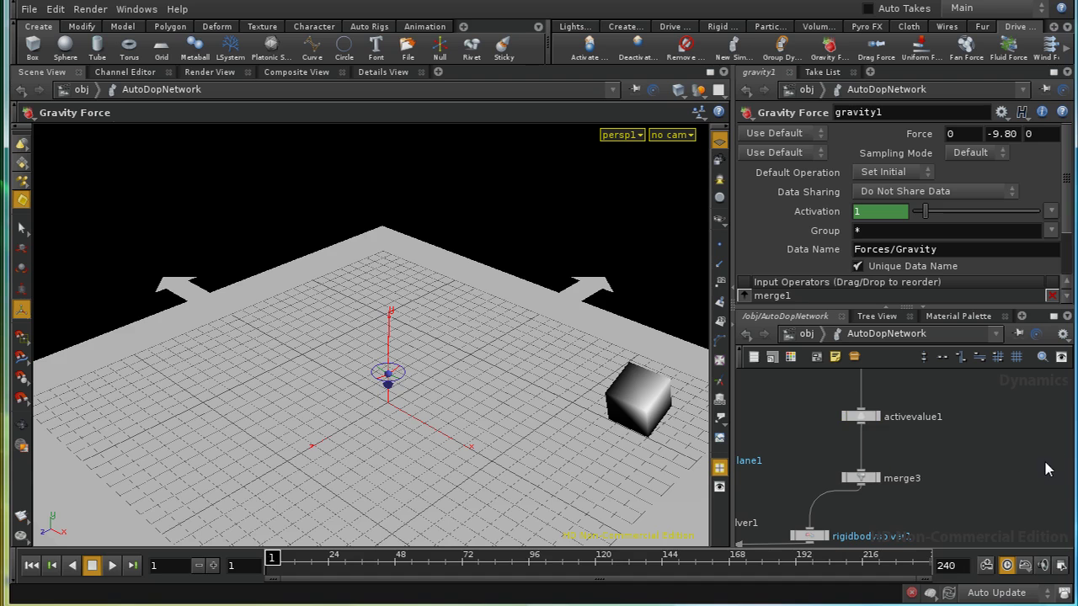
pyautogui.click(866, 419)
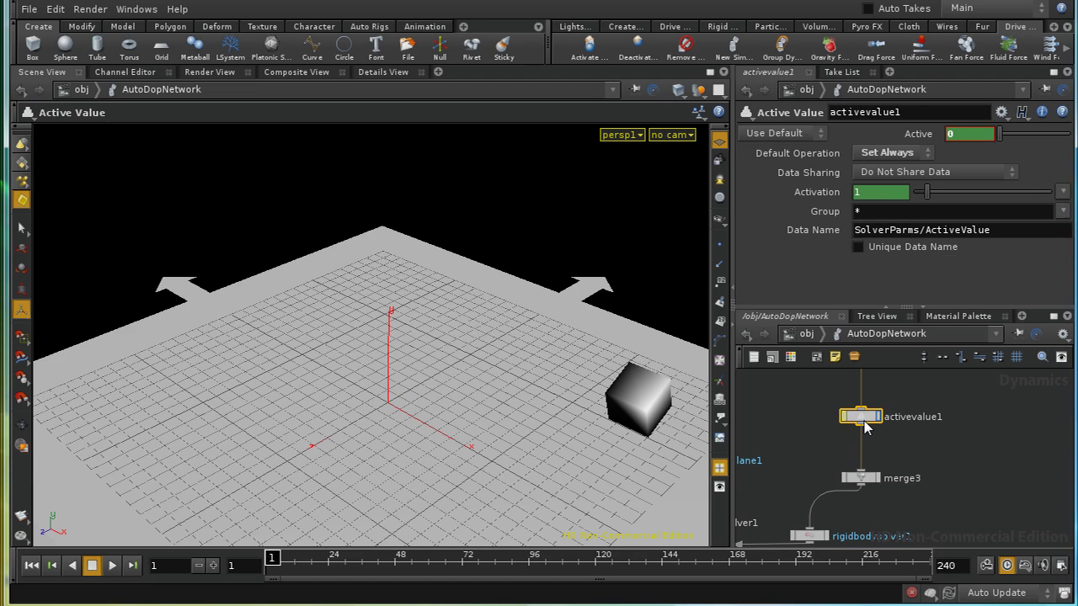
pyautogui.moveTo(969, 459); pyautogui.dragTo(998, 432, button='middle')
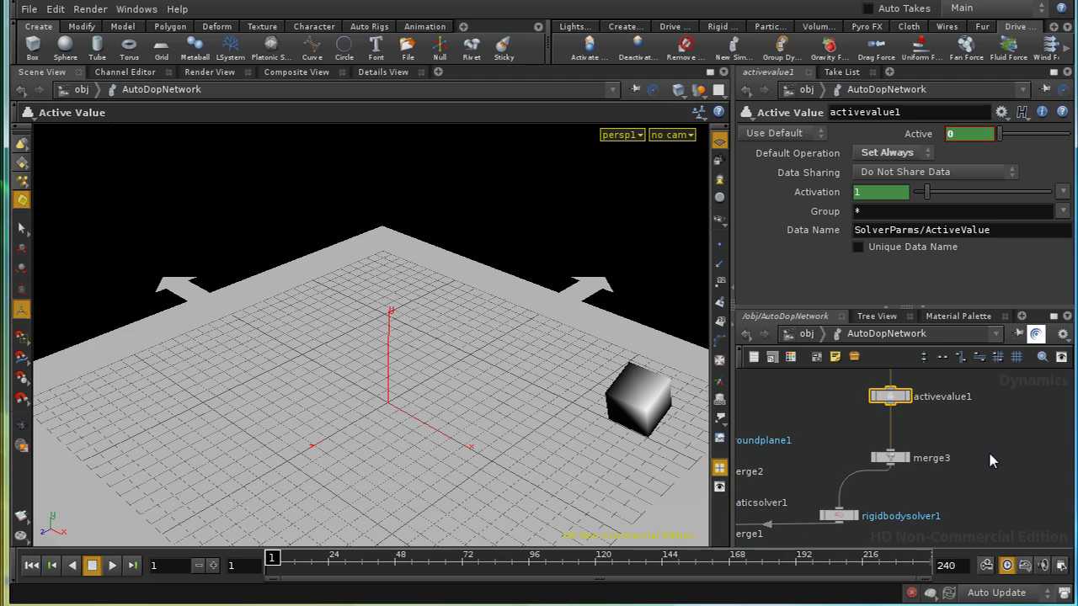
pyautogui.moveTo(924, 474); pyautogui.dragTo(937, 489, button='middle')
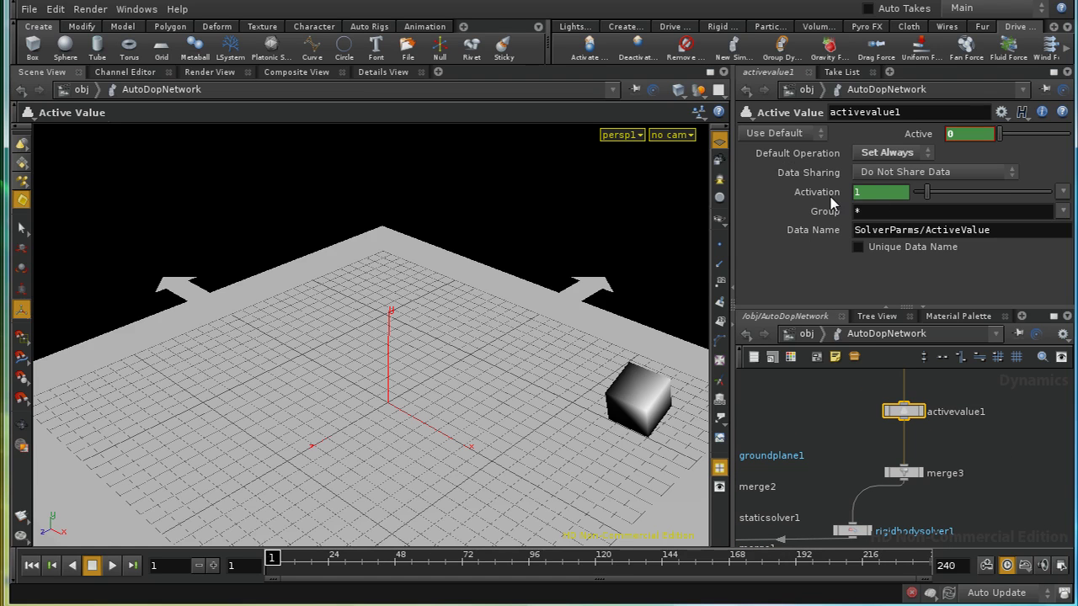
pyautogui.moveTo(870, 417); pyautogui.dragTo(851, 505, button='middle')
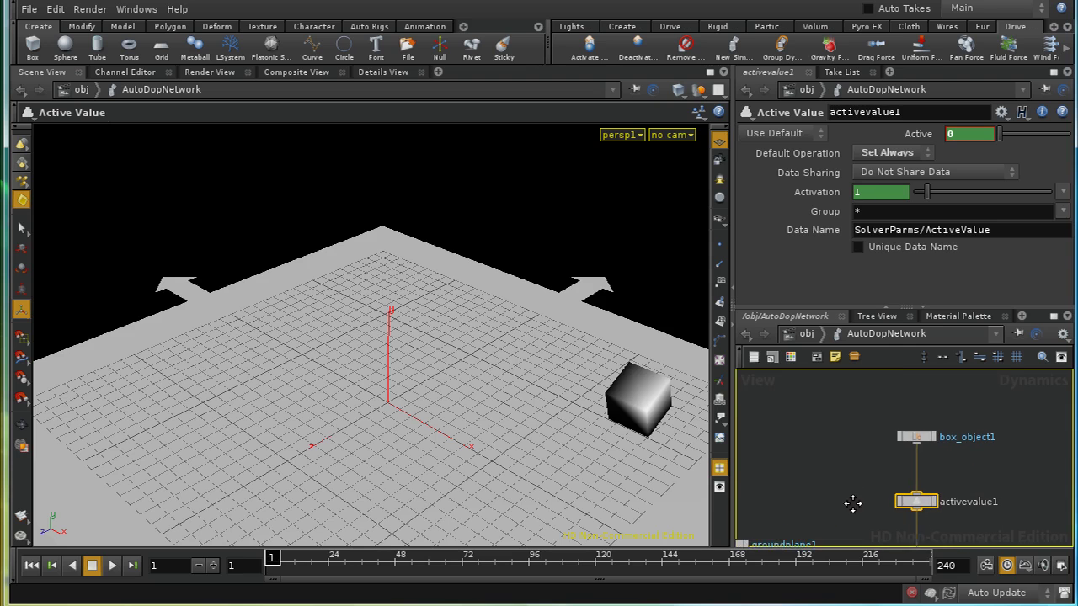
pyautogui.moveTo(839, 447); pyautogui.dragTo(921, 414, button='middle')
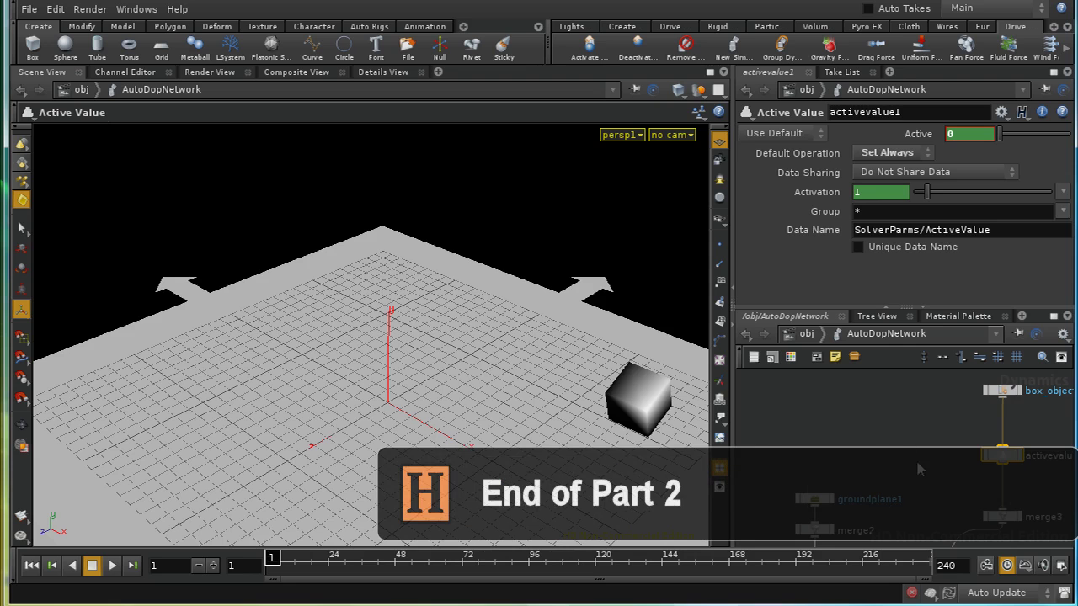
pyautogui.moveTo(916, 472); pyautogui.dragTo(835, 428, button='middle')
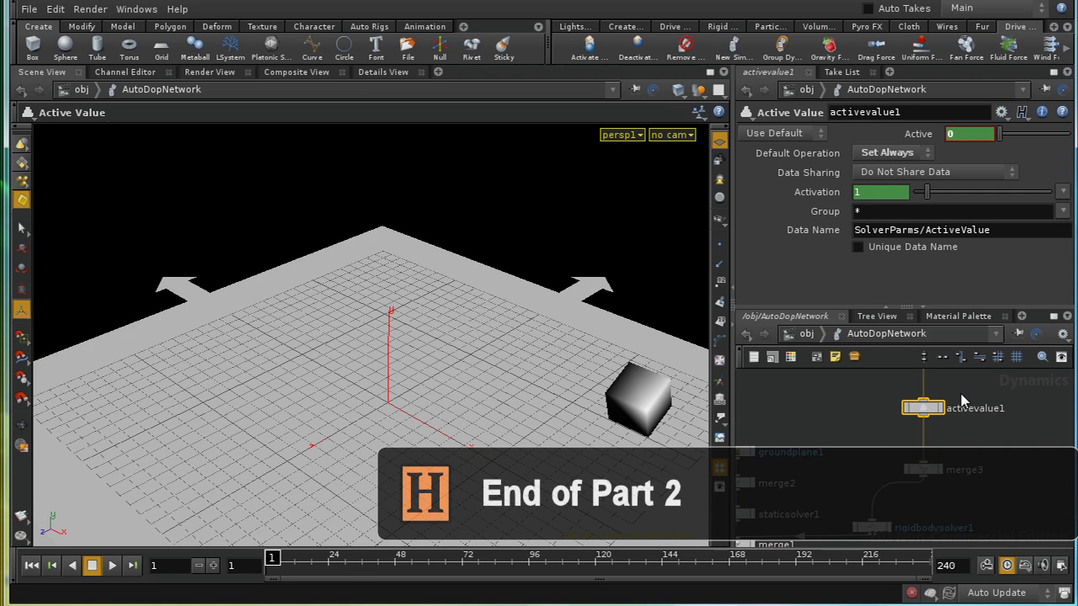